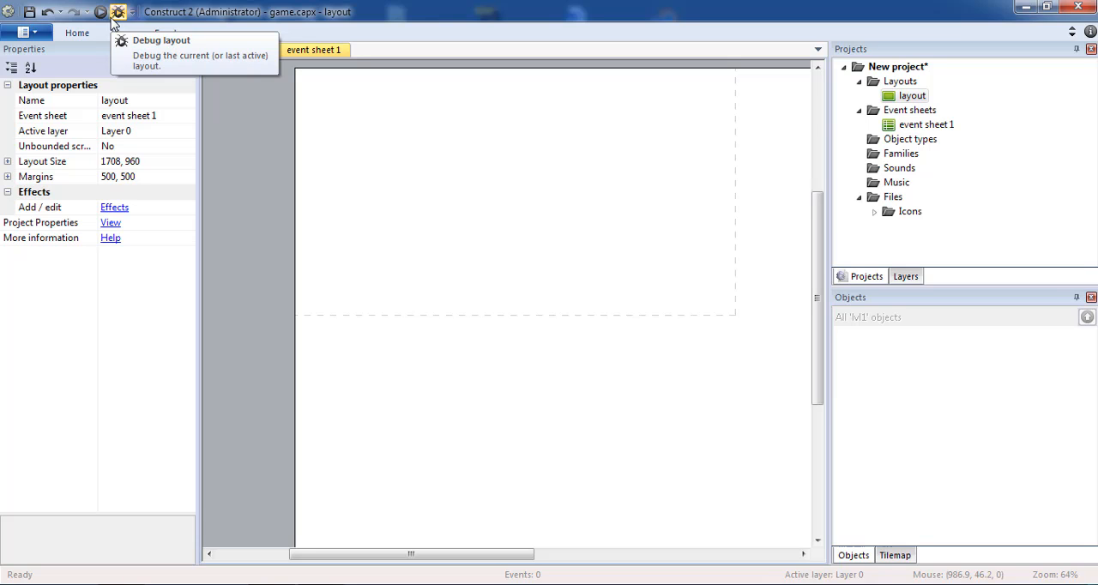
# Look over the project file commands, the event sheet and the layout canvas
pyautogui.click(23, 32)
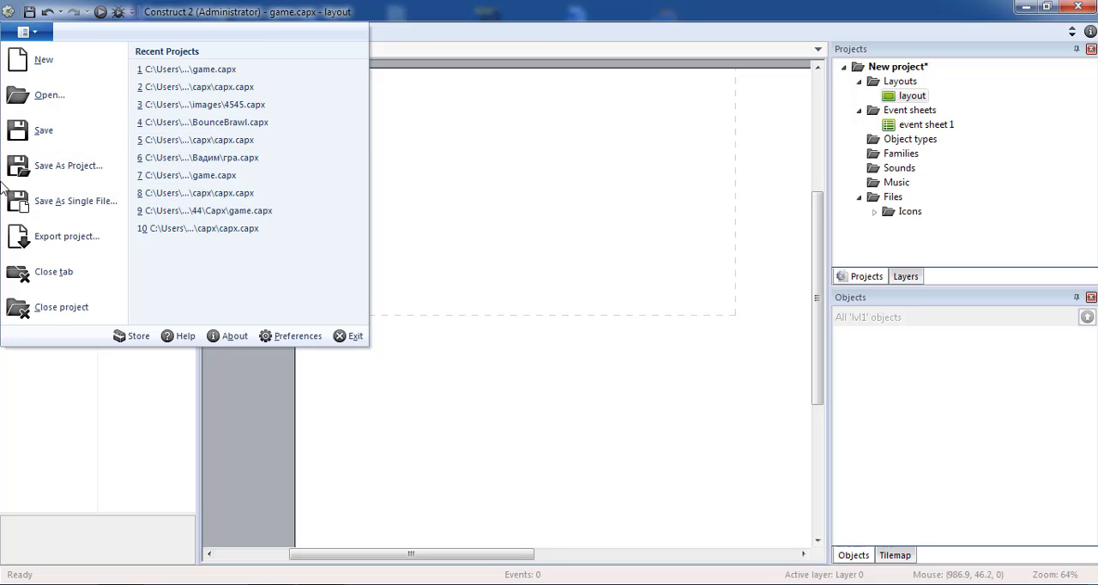
pyautogui.click(541, 174)
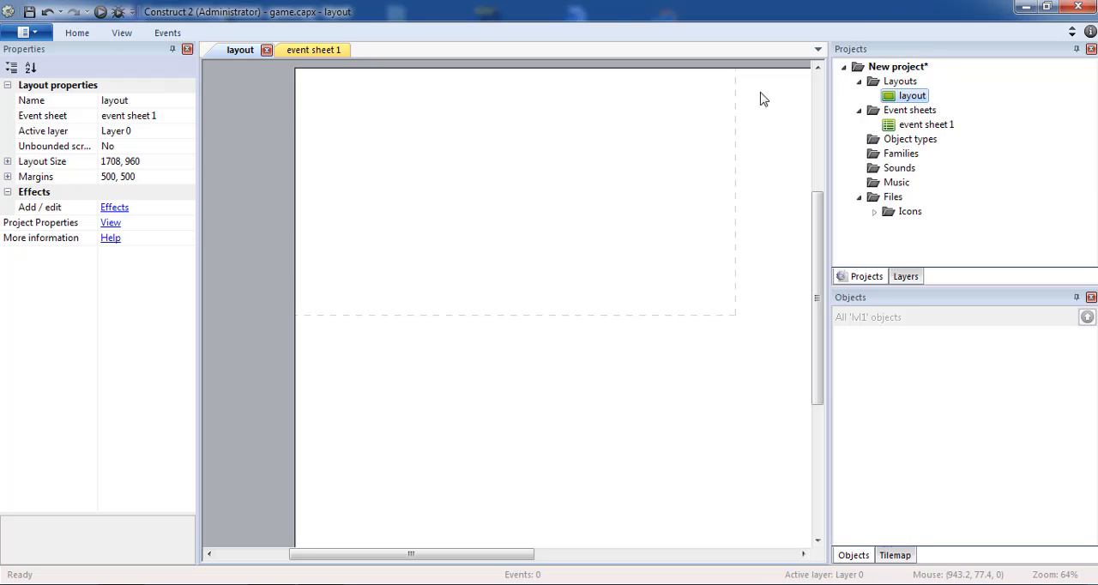
pyautogui.click(313, 50)
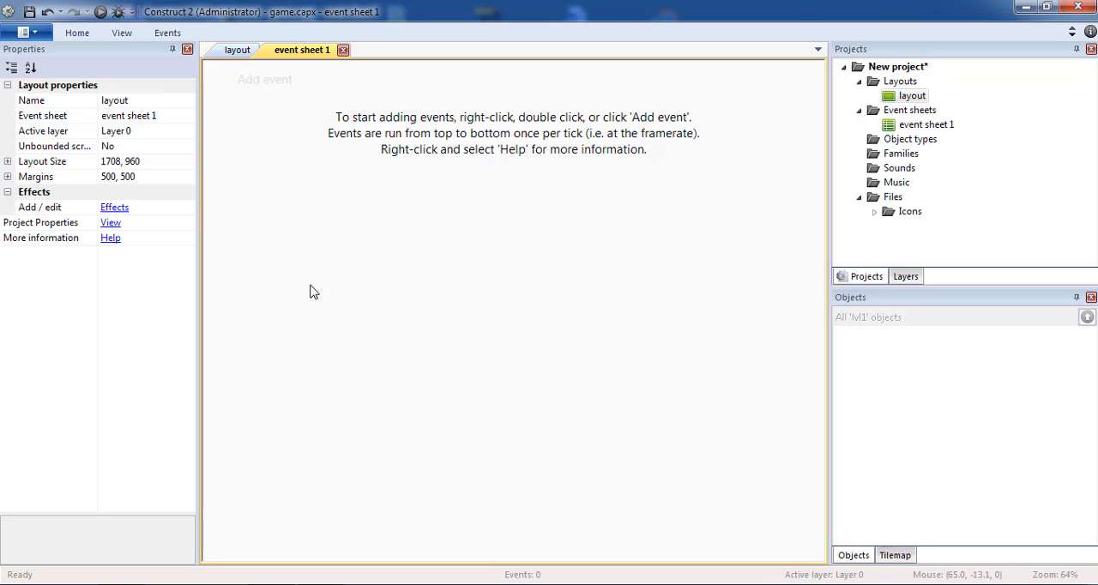
pyautogui.click(238, 50)
pyautogui.scroll(2, 487, 312)
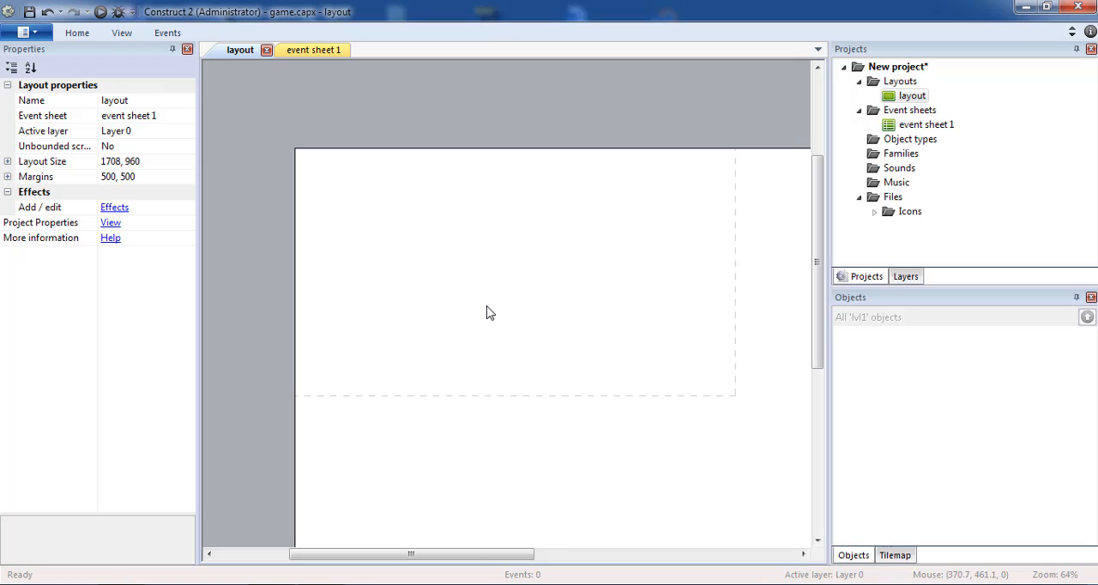
pyautogui.scroll(1, 487, 313)
pyautogui.scroll(-1, 487, 313)
pyautogui.keyDown('ctrl'); pyautogui.scroll(-3, 486, 306); pyautogui.keyUp('ctrl')
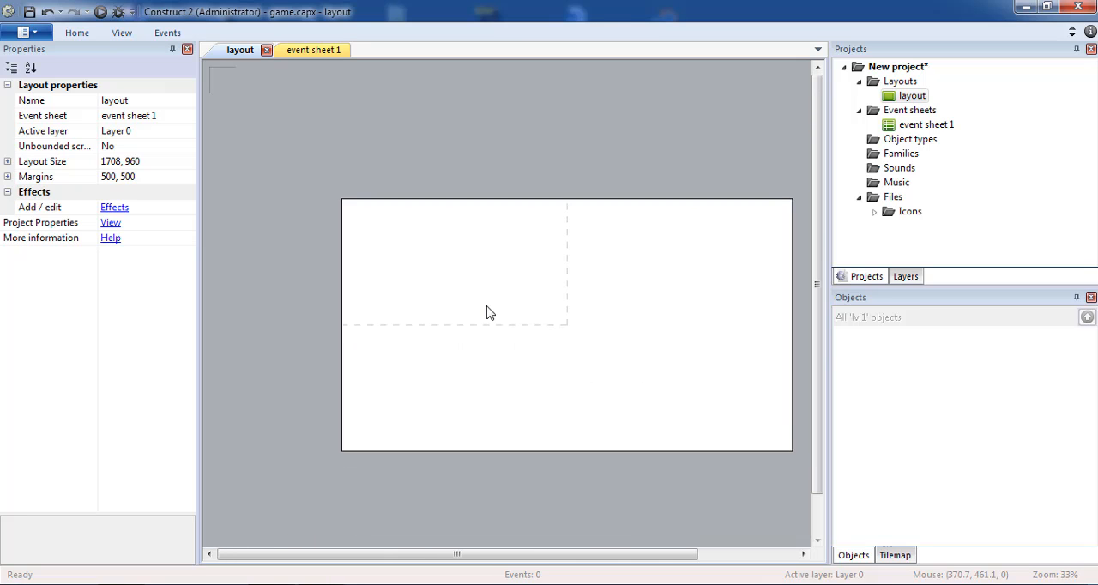
pyautogui.keyDown('ctrl'); pyautogui.scroll(3, 488, 307); pyautogui.keyUp('ctrl')
pyautogui.keyDown('ctrl'); pyautogui.scroll(-1, 505, 558); pyautogui.keyUp('ctrl')
pyautogui.moveTo(511, 559); pyautogui.dragTo(466, 560)
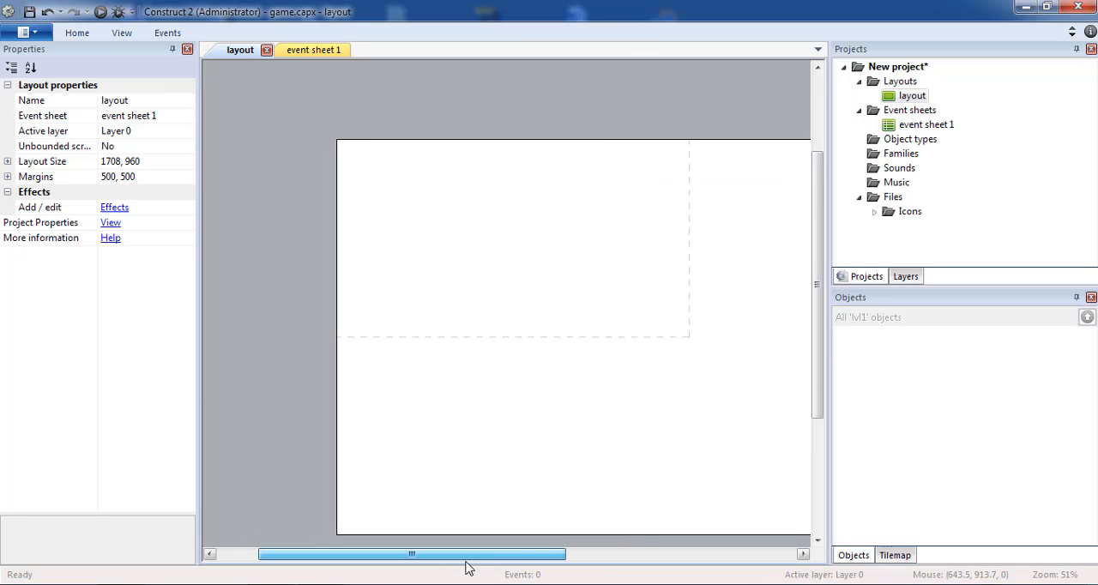
pyautogui.keyDown('ctrl'); pyautogui.scroll(1, 466, 559); pyautogui.keyUp('ctrl')
pyautogui.scroll(1, 503, 411)
pyautogui.scroll(-1, 505, 417)
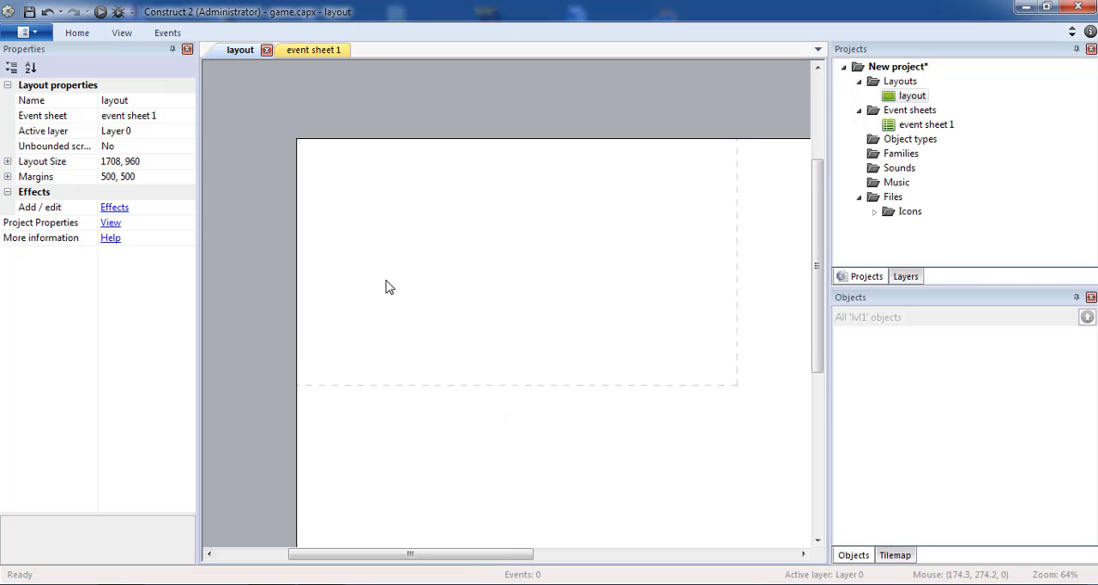
pyautogui.doubleClick(433, 254)
pyautogui.moveTo(762, 198); pyautogui.dragTo(762, 216)
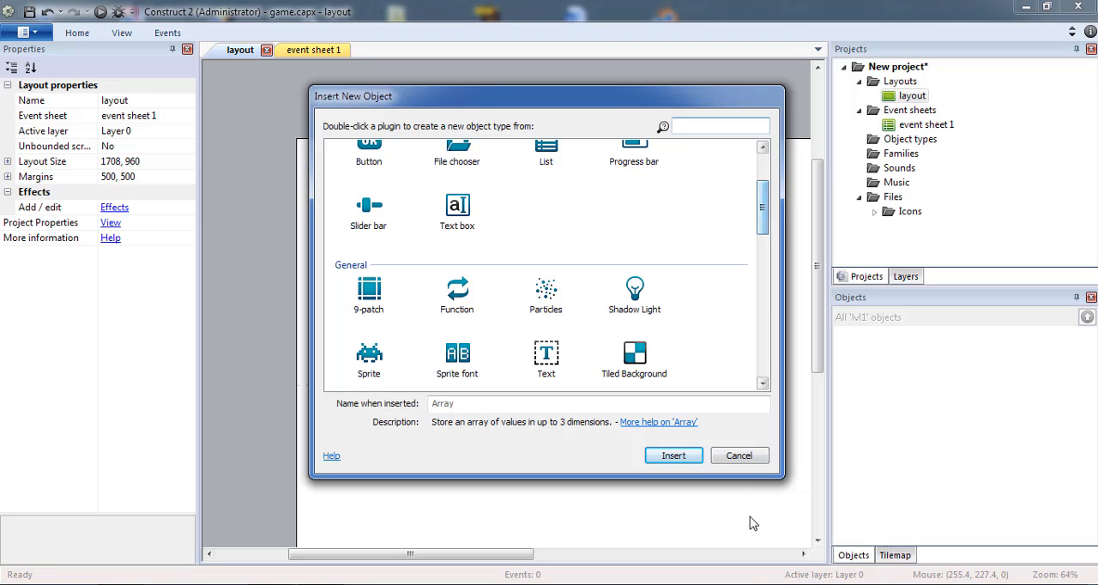
pyautogui.click(743, 455)
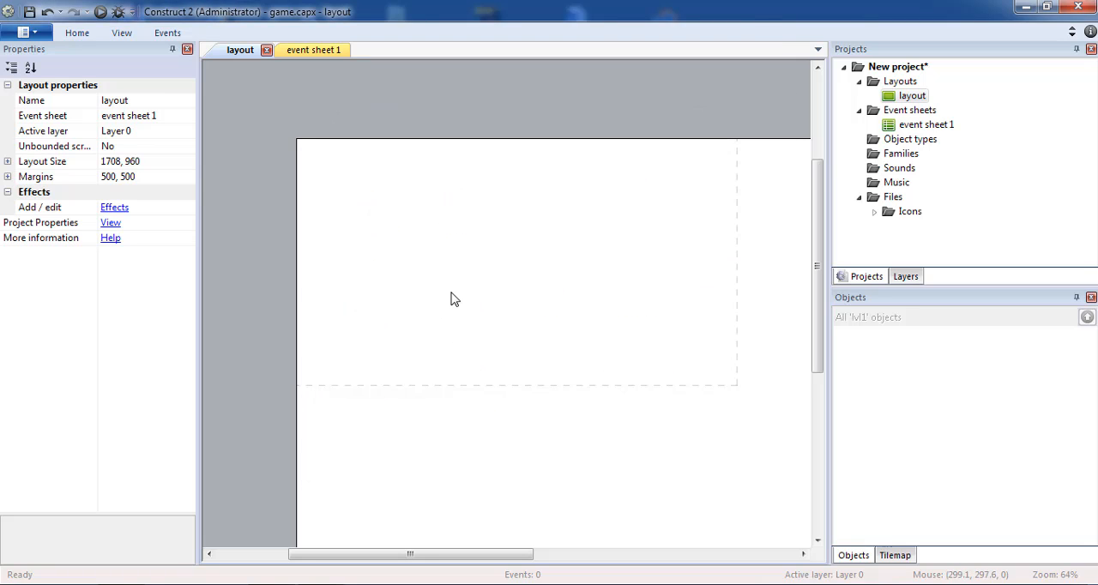
# Insert a new Sprite object inside the dashed window frame of the layout
pyautogui.doubleClick(431, 291)
pyautogui.moveTo(764, 177); pyautogui.dragTo(764, 211)
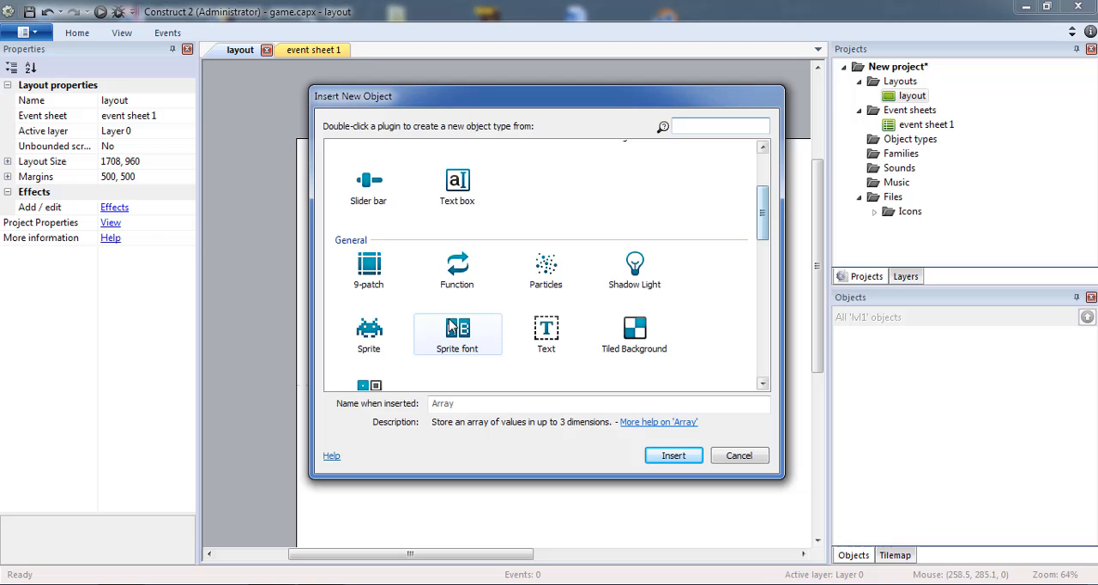
pyautogui.doubleClick(368, 334)
pyautogui.click(458, 248)
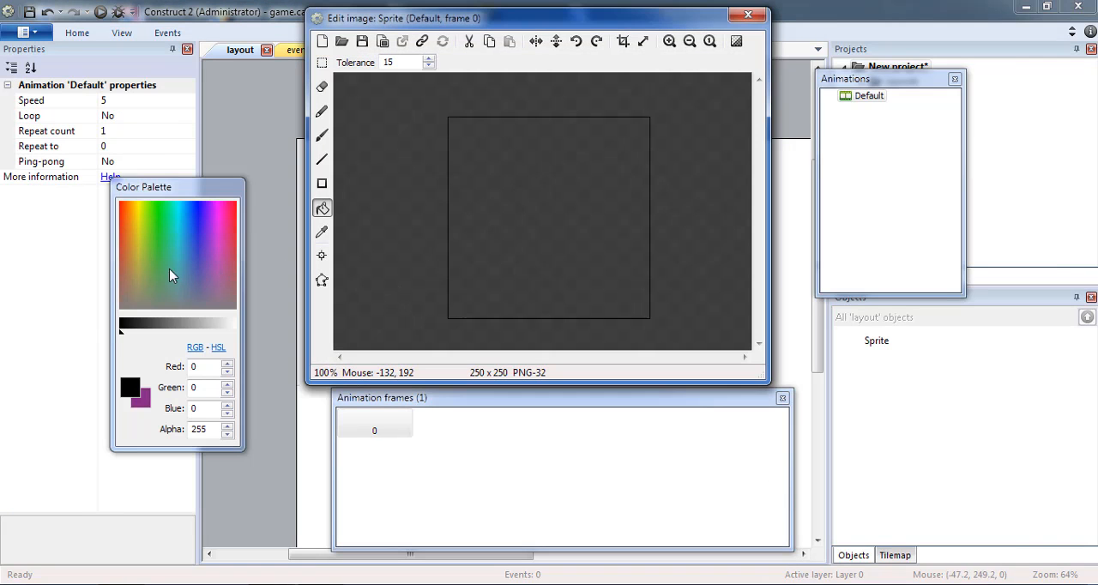
# Fill the sprite's whole image with green (red 28, green 226, blue 41)
pyautogui.click(161, 231)
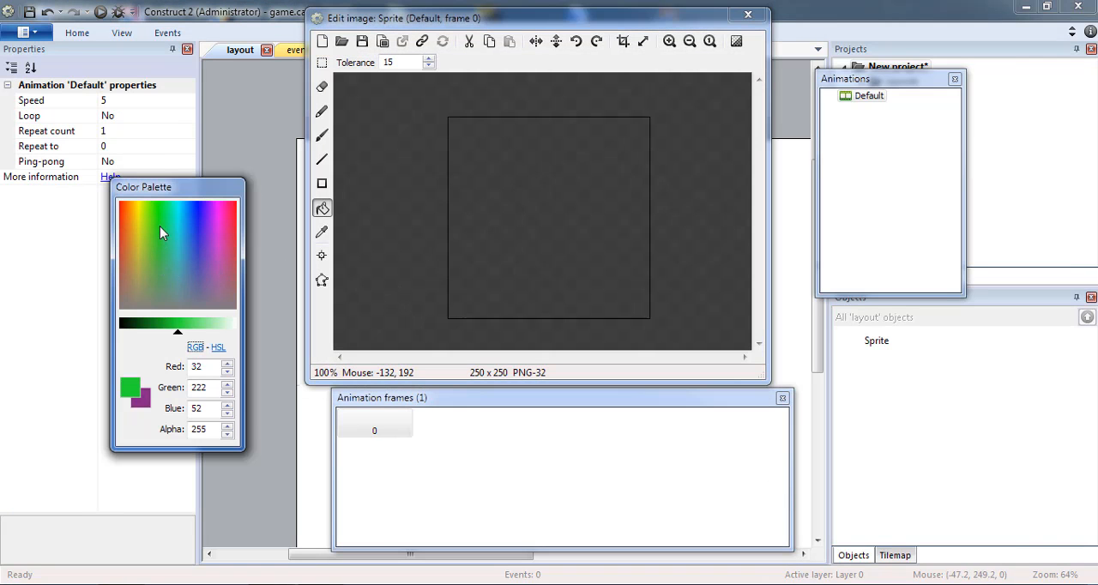
pyautogui.click(322, 209)
pyautogui.click(322, 209)
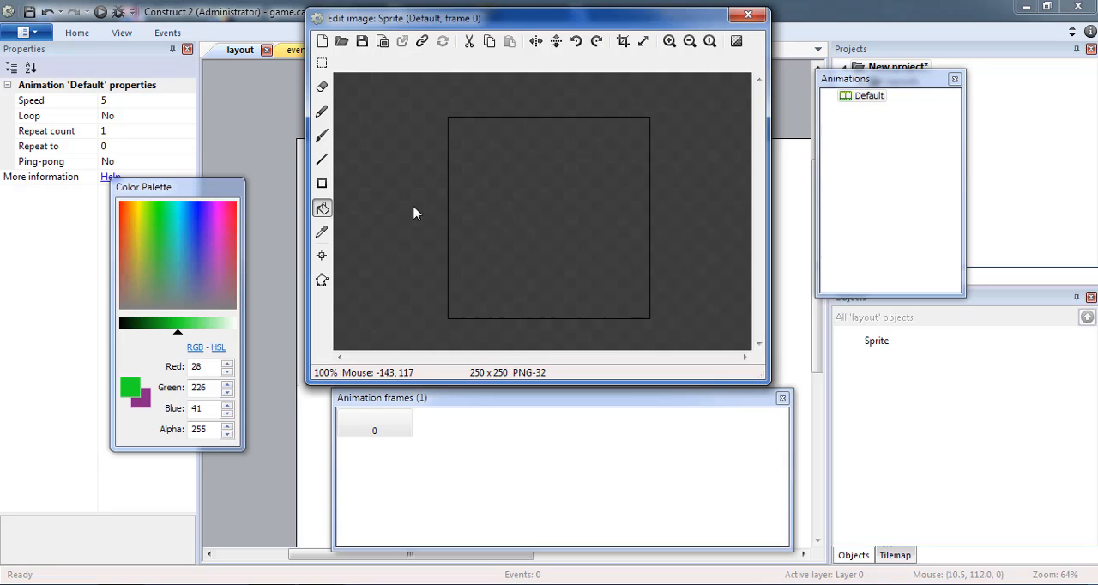
pyautogui.click(595, 209)
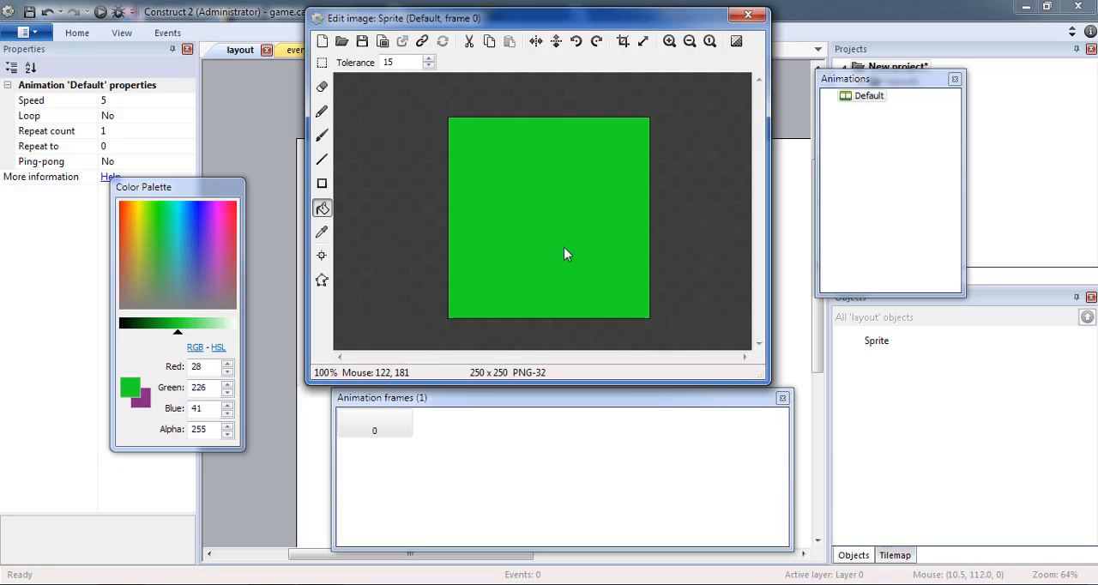
# Cover roughly the lower three quarters of the sprite image with a brown rectangle (147, 59, 1) and close the image editor
pyautogui.click(127, 210)
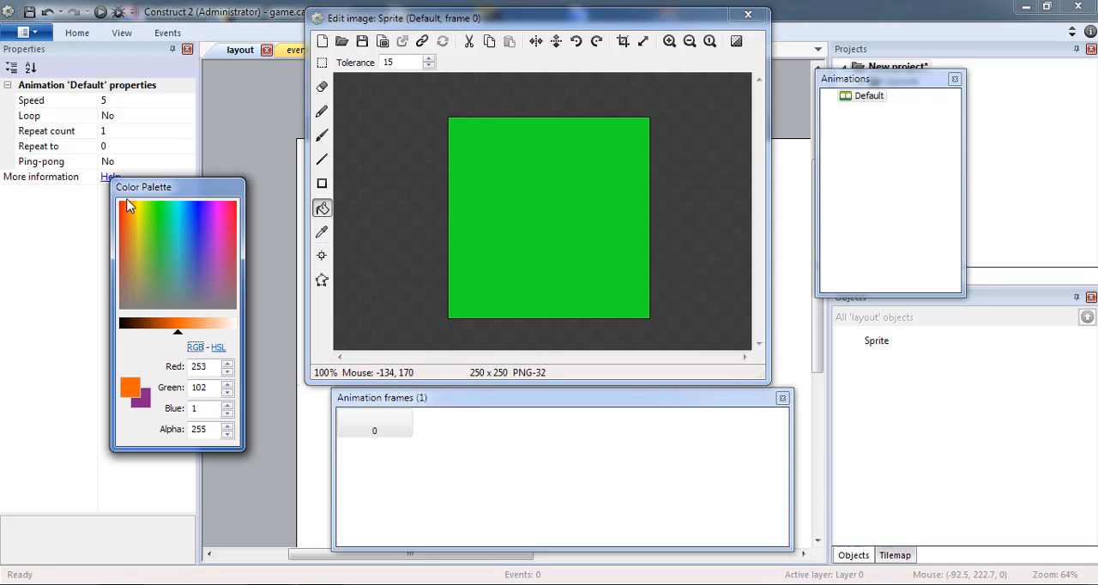
pyautogui.moveTo(178, 329); pyautogui.dragTo(153, 332)
pyautogui.click(322, 183)
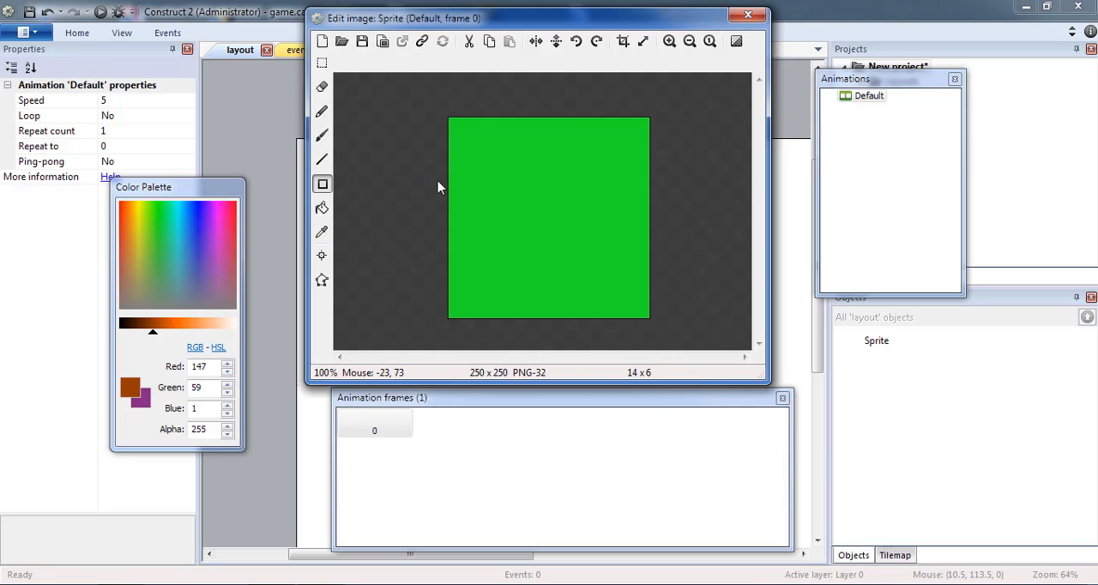
pyautogui.moveTo(438, 171)
pyautogui.mouseDown()
pyautogui.moveTo(616, 287)
pyautogui.moveTo(763, 341)
pyautogui.mouseUp()
pyautogui.click(748, 15)
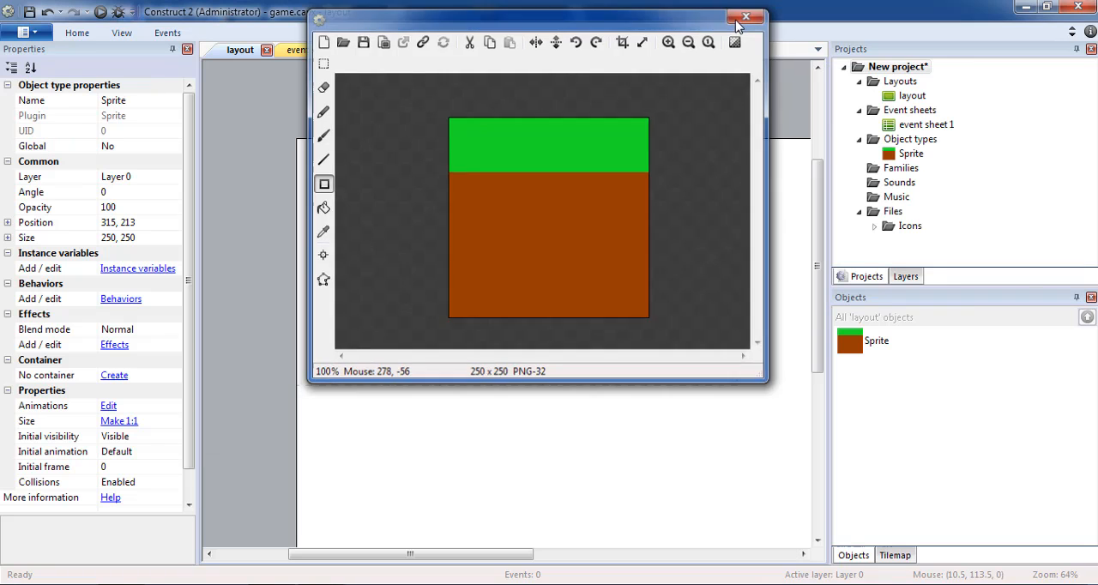
# Rename the sprite as grass and select it in the layout
pyautogui.click(145, 101)
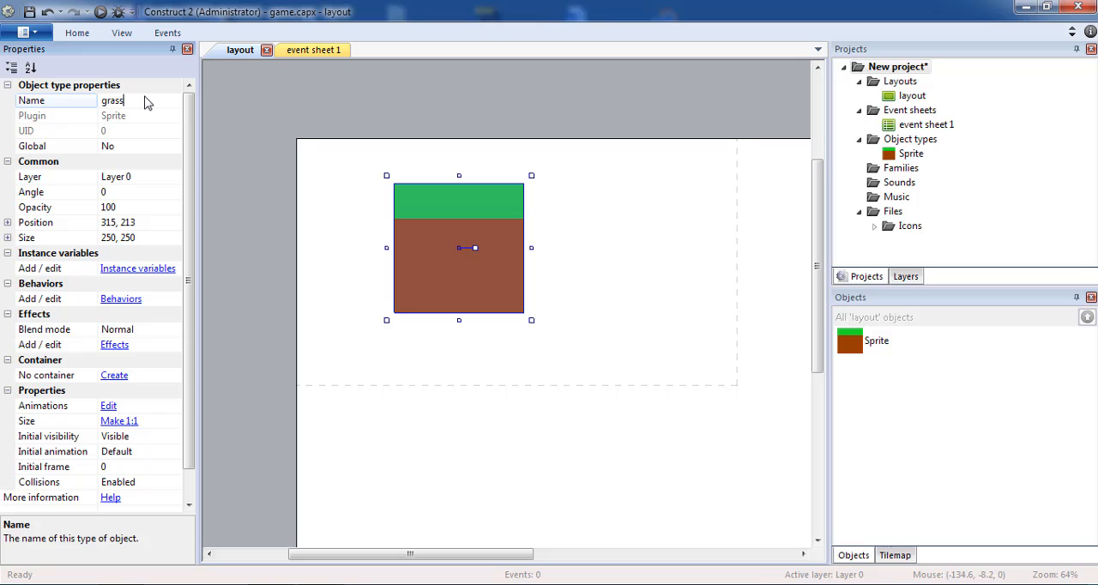
pyautogui.write('grass')
pyautogui.press('Return')
pyautogui.click(327, 286)
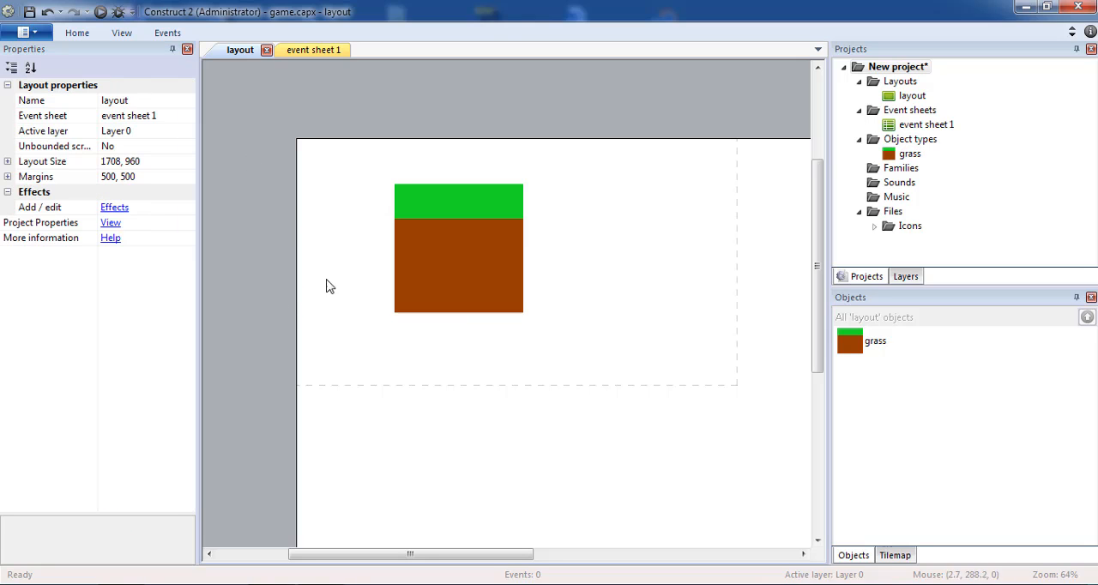
pyautogui.click(406, 252)
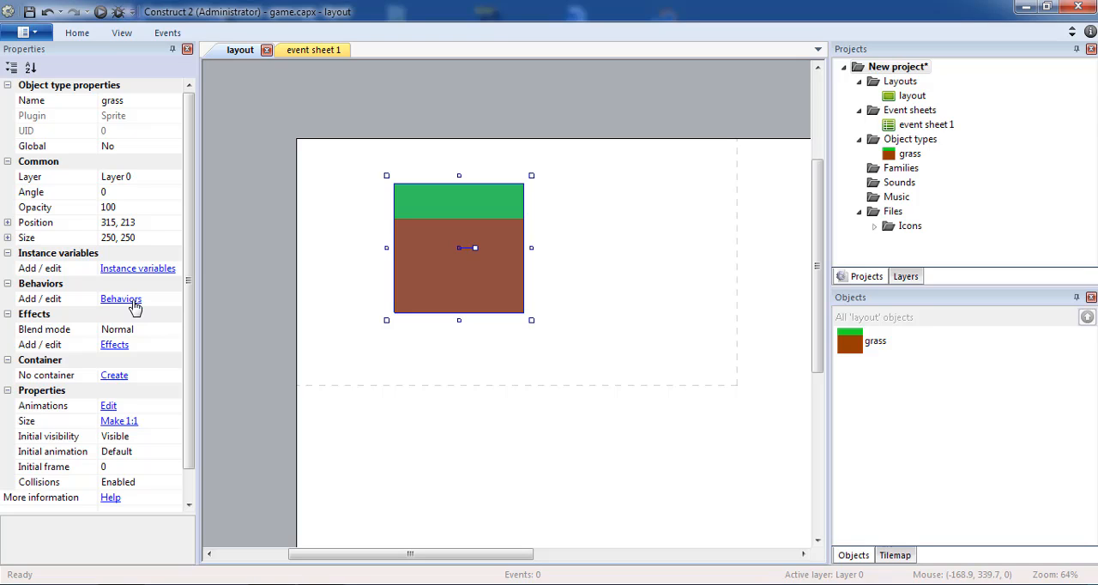
pyautogui.click(121, 298)
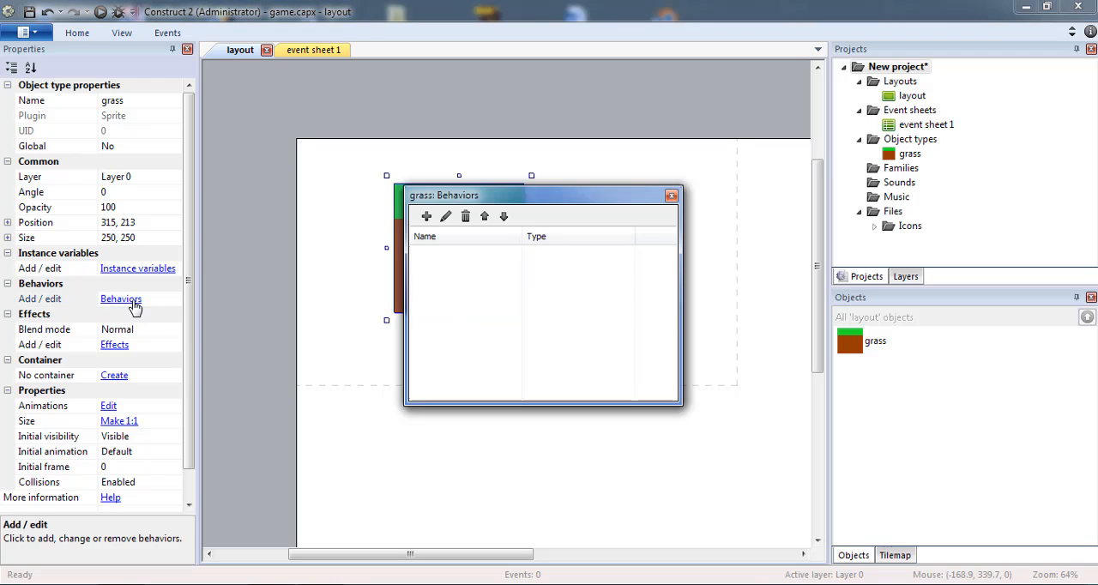
pyautogui.click(421, 215)
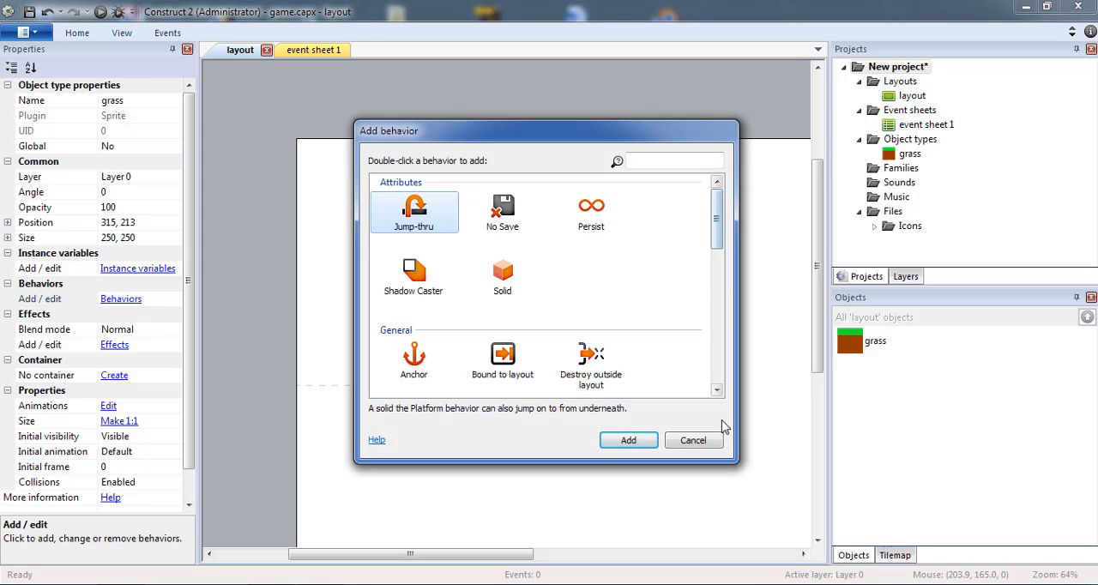
pyautogui.click(695, 441)
pyautogui.click(683, 187)
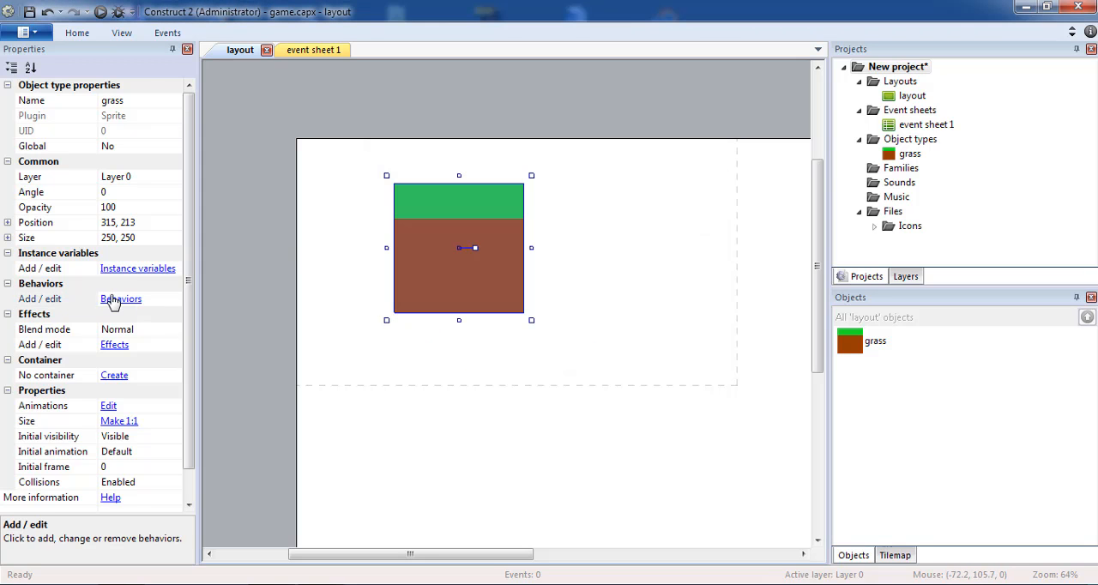
# Add the Solid behavior to the grass sprite
pyautogui.click(116, 300)
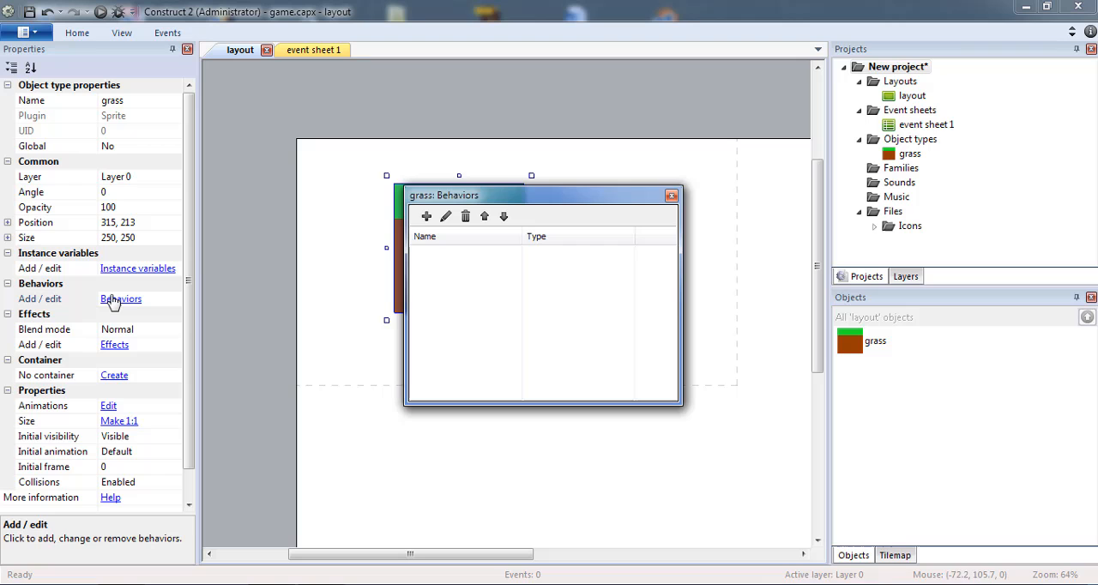
pyautogui.click(424, 218)
pyautogui.click(505, 288)
pyautogui.doubleClick(505, 290)
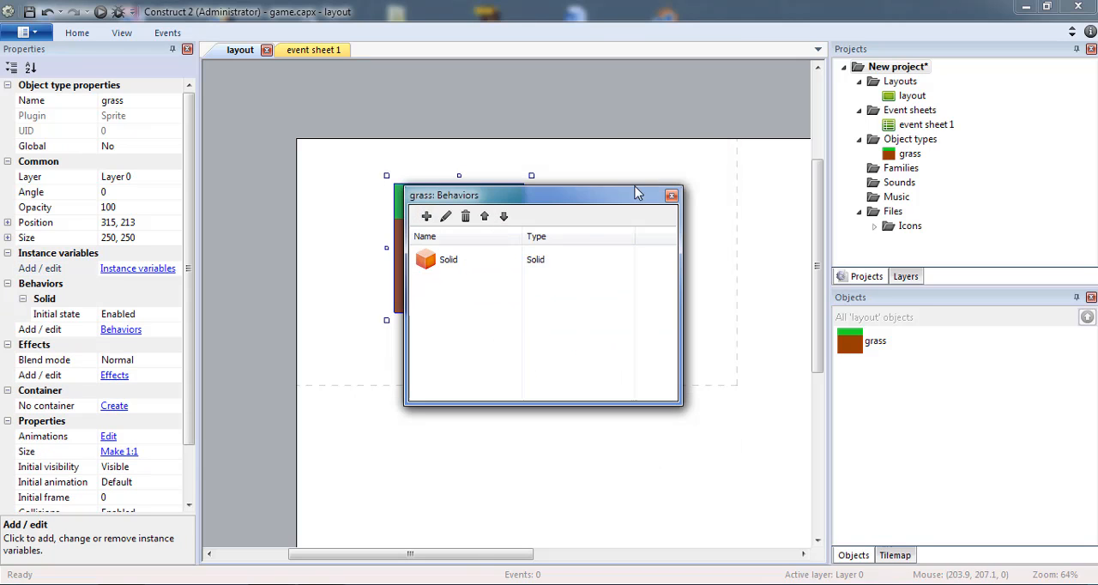
pyautogui.click(669, 191)
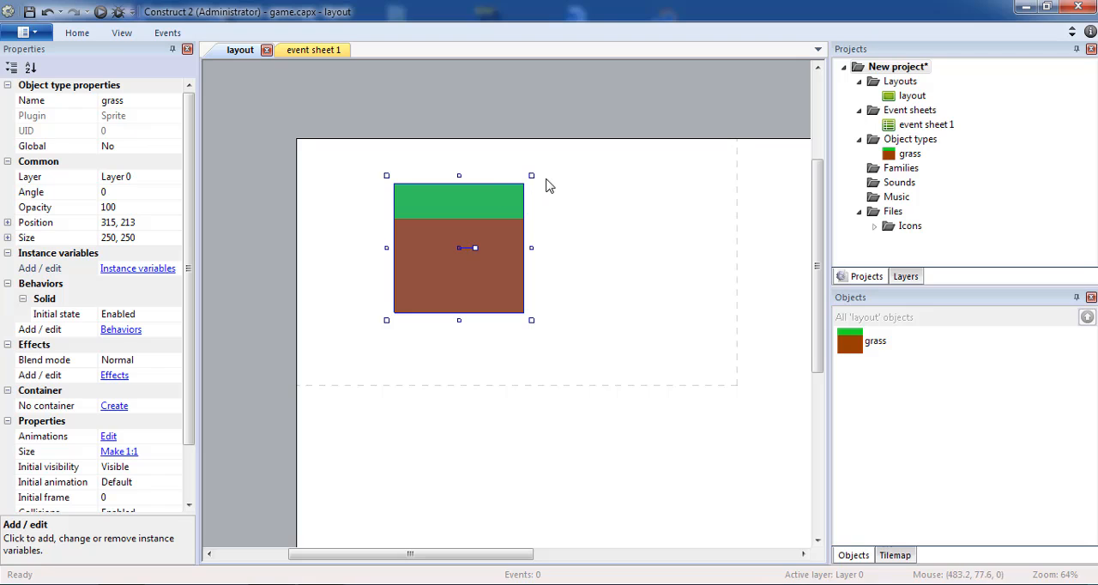
# Reshape the grass sprite into a ground strip about 893 by 43 and place it along the dashed window frame's lower edge
pyautogui.moveTo(528, 178); pyautogui.dragTo(716, 283)
pyautogui.moveTo(655, 311); pyautogui.dragTo(752, 403)
pyautogui.click(586, 298)
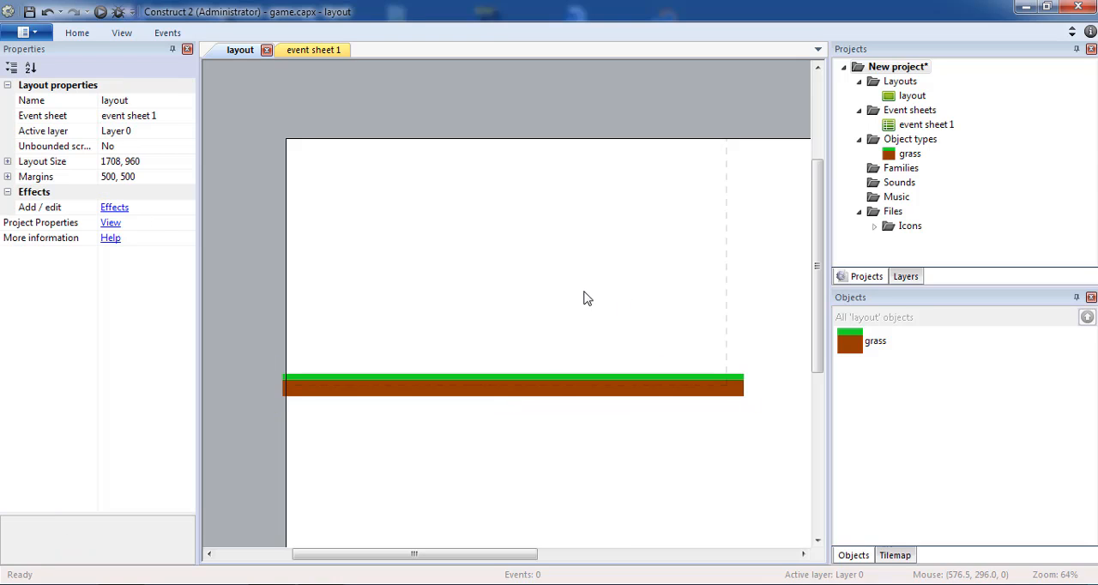
# Run a preview of the layout to check the ground strip, and close it
pyautogui.click(100, 12)
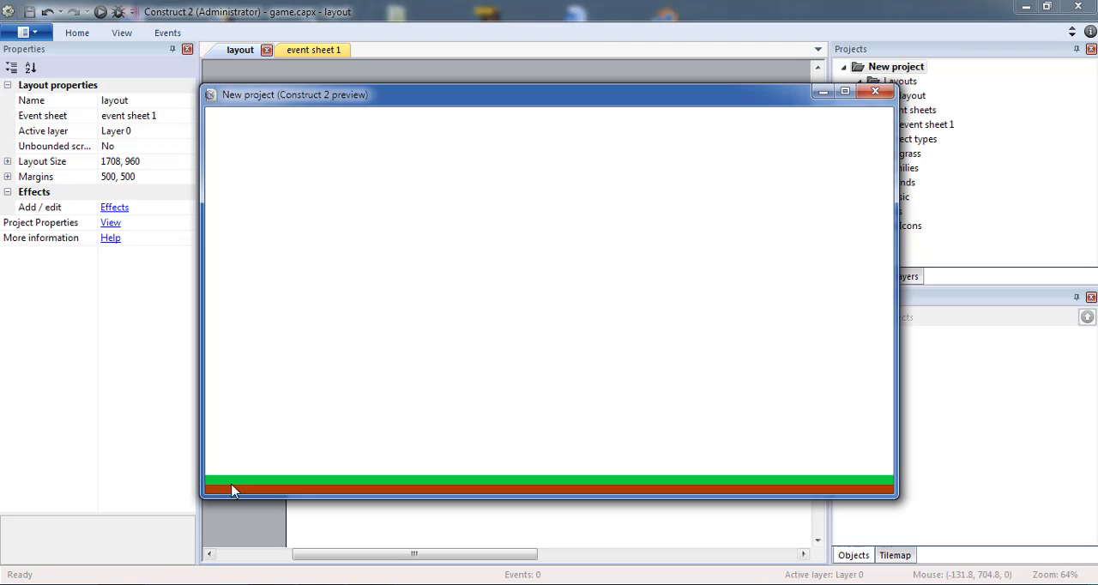
pyautogui.click(875, 91)
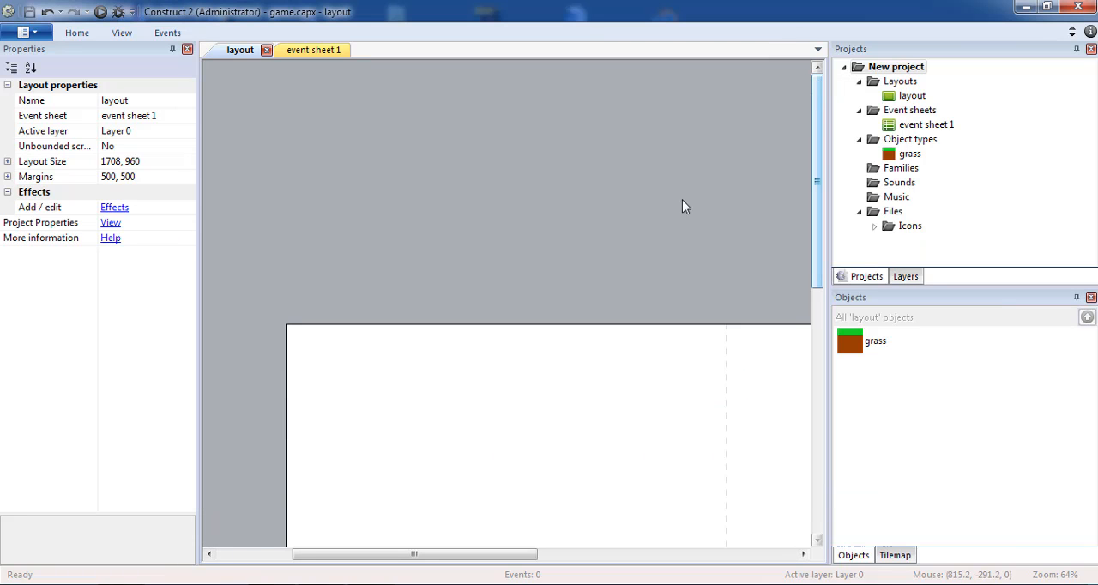
# Nudge the grass strip slightly up and left so that it overhangs the layout's left edge a little more
pyautogui.scroll(-5, 682, 202)
pyautogui.moveTo(237, 124); pyautogui.dragTo(383, 397)
pyautogui.click(310, 360)
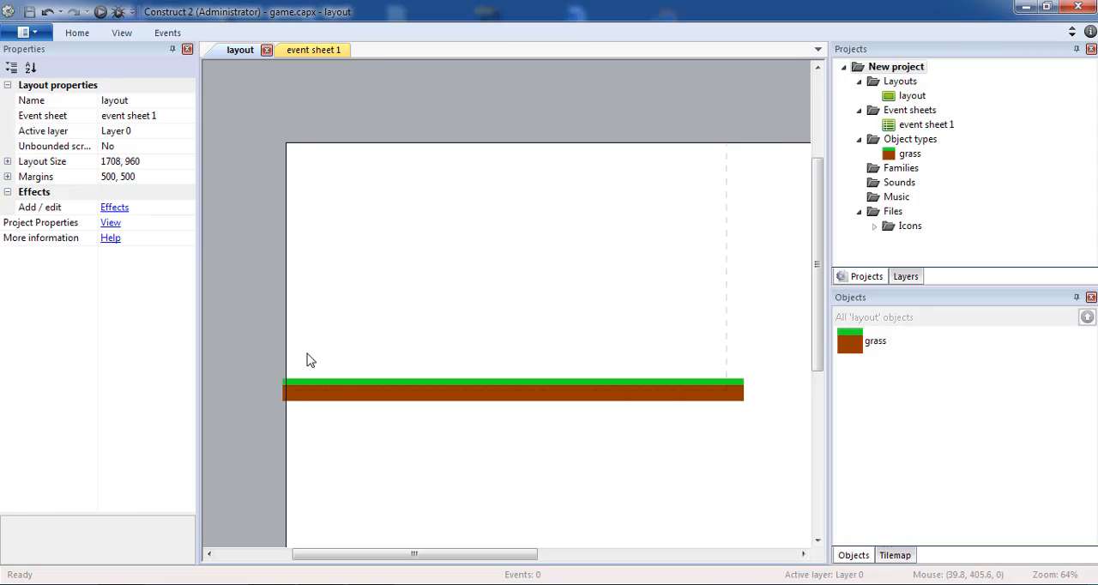
pyautogui.moveTo(289, 397)
pyautogui.mouseDown()
pyautogui.moveTo(288, 378)
pyautogui.moveTo(289, 392)
pyautogui.mouseUp()
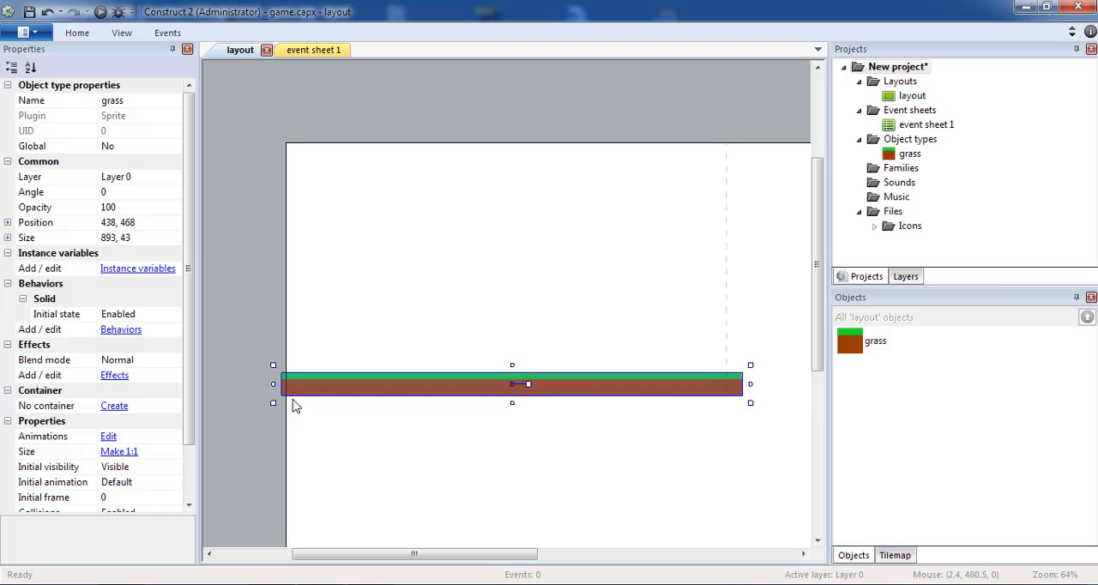
pyautogui.click(290, 398)
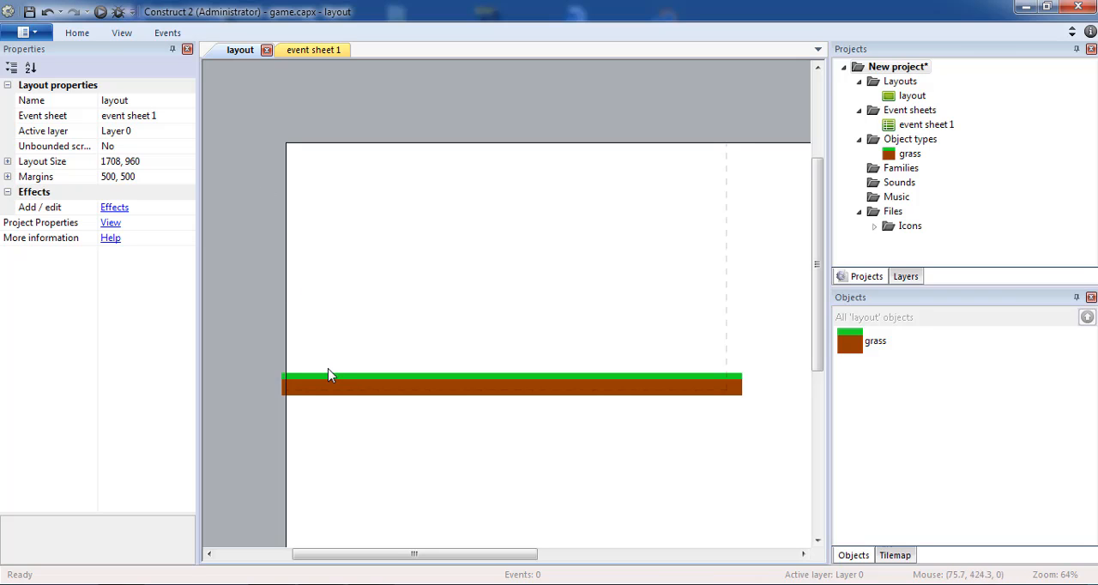
pyautogui.moveTo(325, 391); pyautogui.dragTo(322, 392)
pyautogui.click(432, 223)
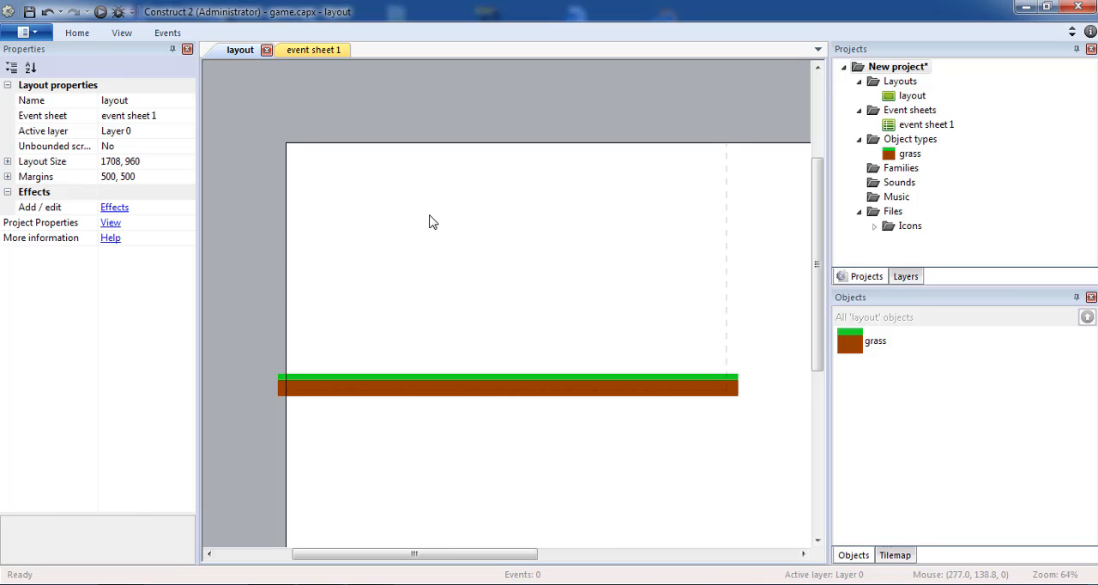
# Insert a second Sprite object near the upper-right corner of the dashed window frame
pyautogui.doubleClick(478, 220)
pyautogui.scroll(-4, 611, 257)
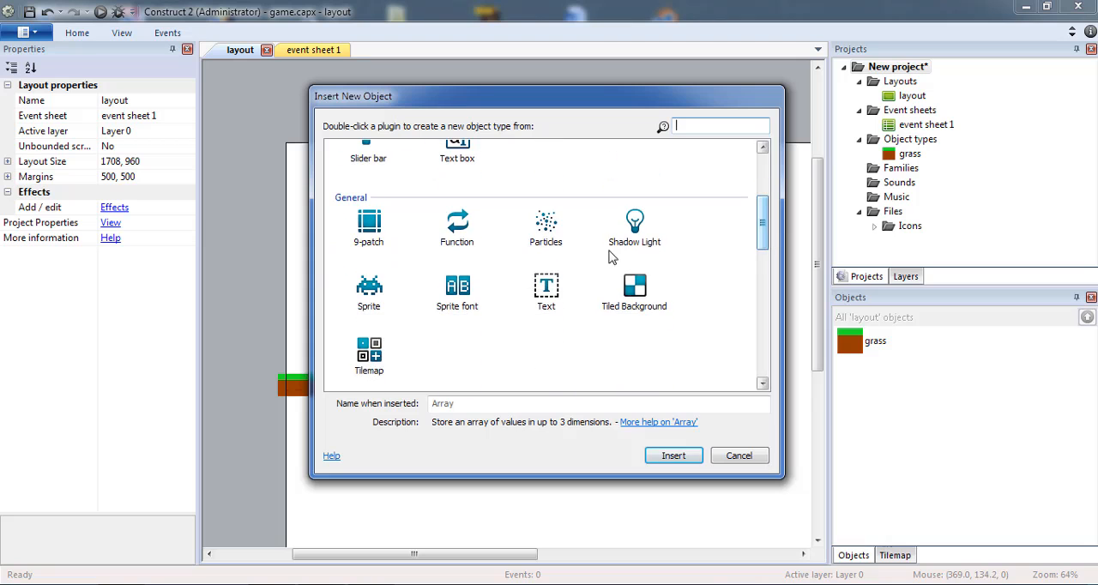
pyautogui.click(370, 292)
pyautogui.doubleClick(370, 300)
pyautogui.click(723, 187)
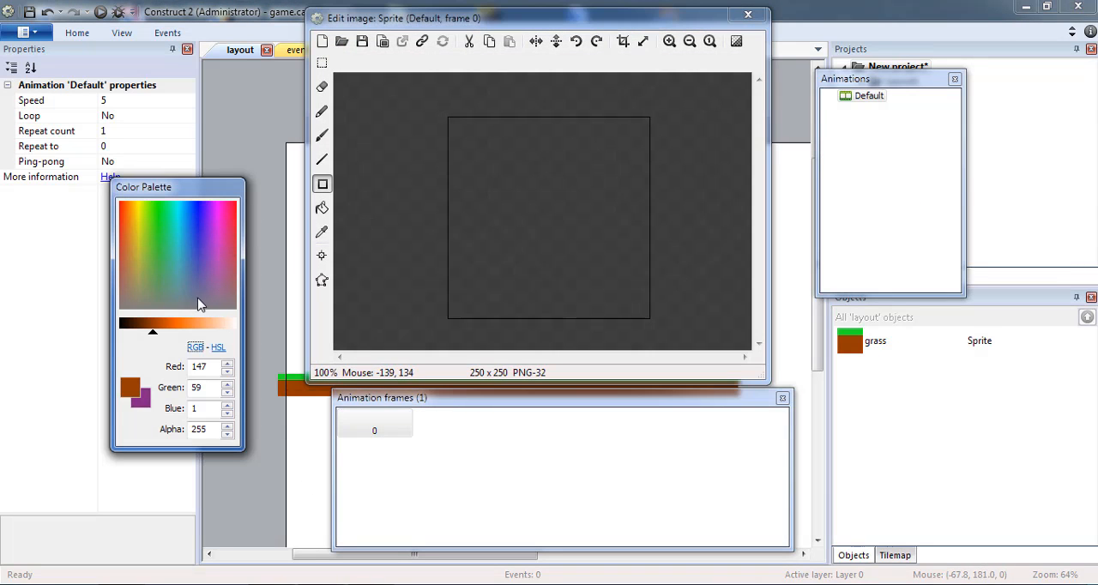
# Fill the whole 250 x 250 sprite image with opaque black (RGB 0, 0, 0)
pyautogui.click(121, 324)
pyautogui.click(322, 208)
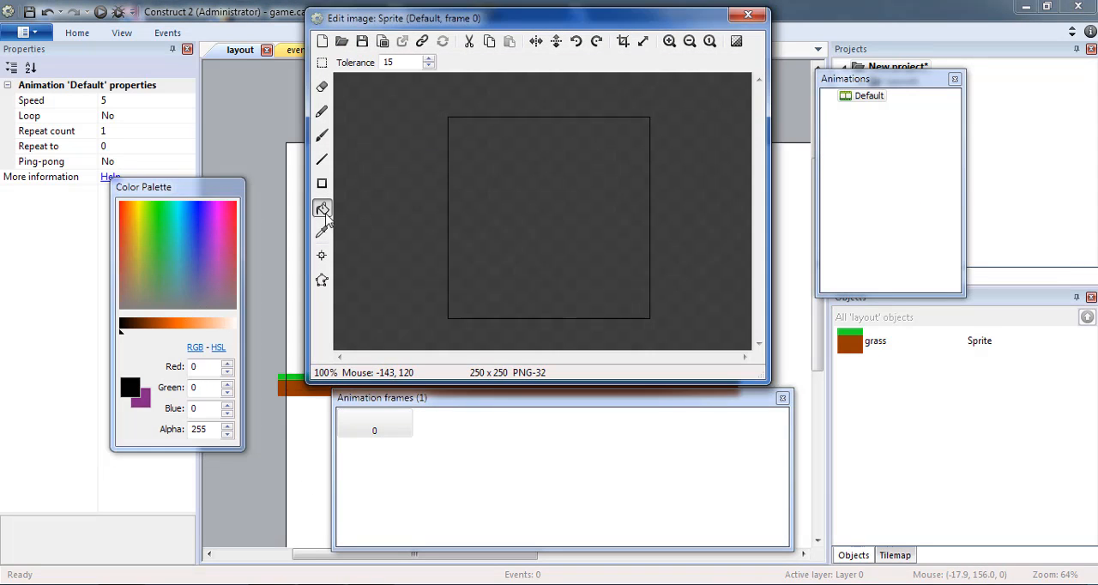
pyautogui.click(543, 216)
# Draw two tall, narrow cream rectangles (RGB 255, 240, 230) side by side in the black square's right half and close the image editor
pyautogui.click(227, 324)
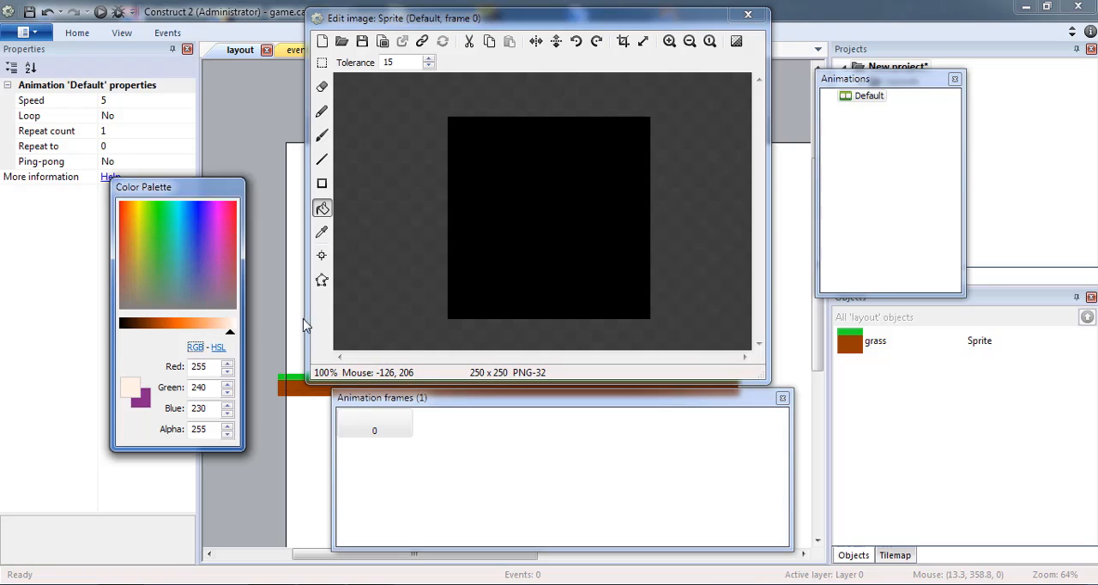
pyautogui.click(322, 183)
pyautogui.moveTo(554, 140)
pyautogui.mouseDown()
pyautogui.moveTo(600, 284)
pyautogui.moveTo(587, 286)
pyautogui.mouseUp()
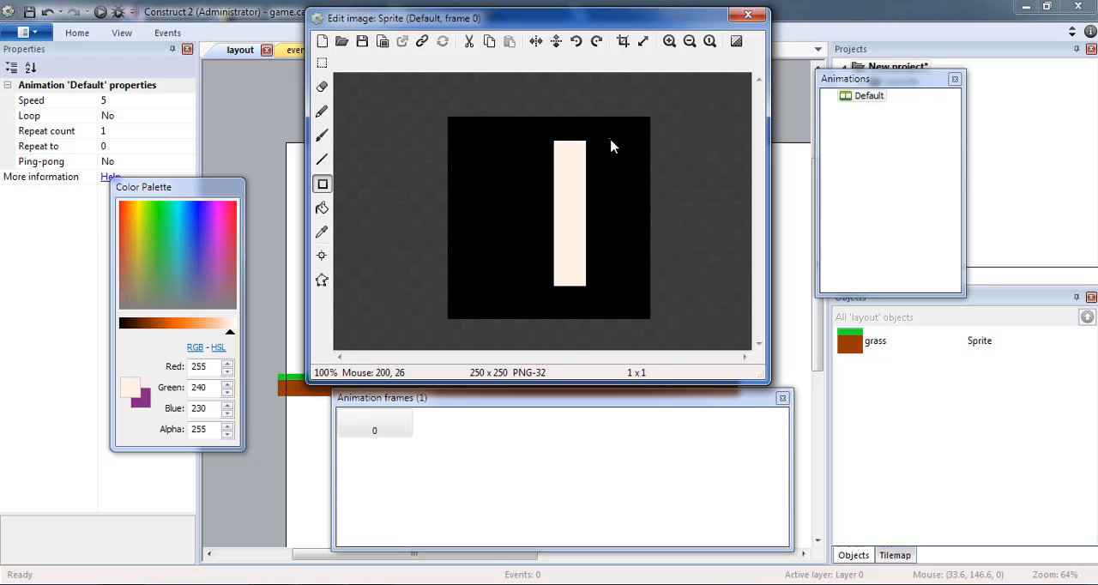
pyautogui.moveTo(610, 139); pyautogui.dragTo(637, 284)
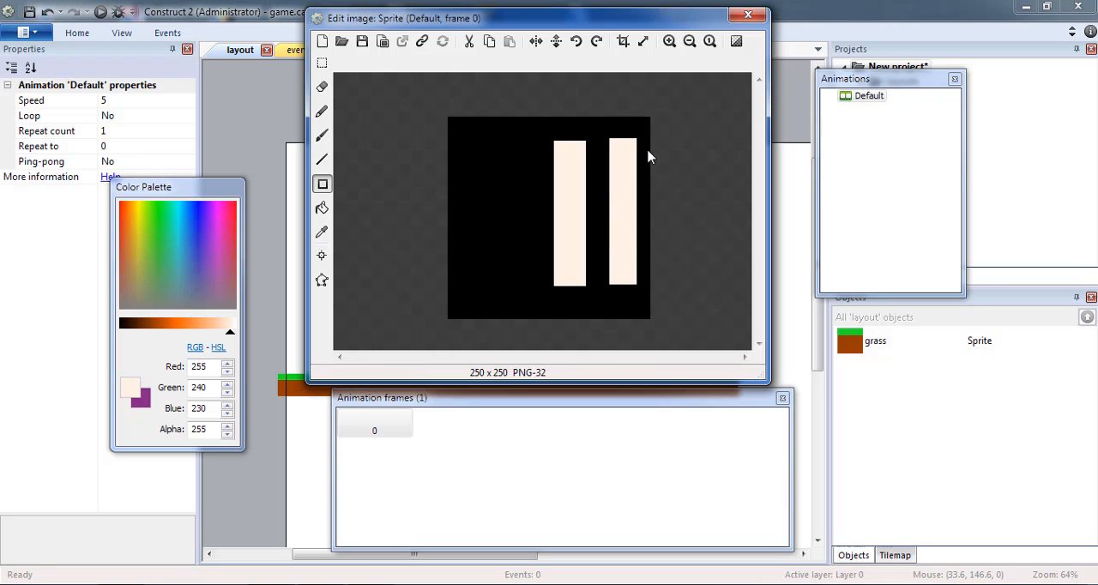
pyautogui.click(748, 16)
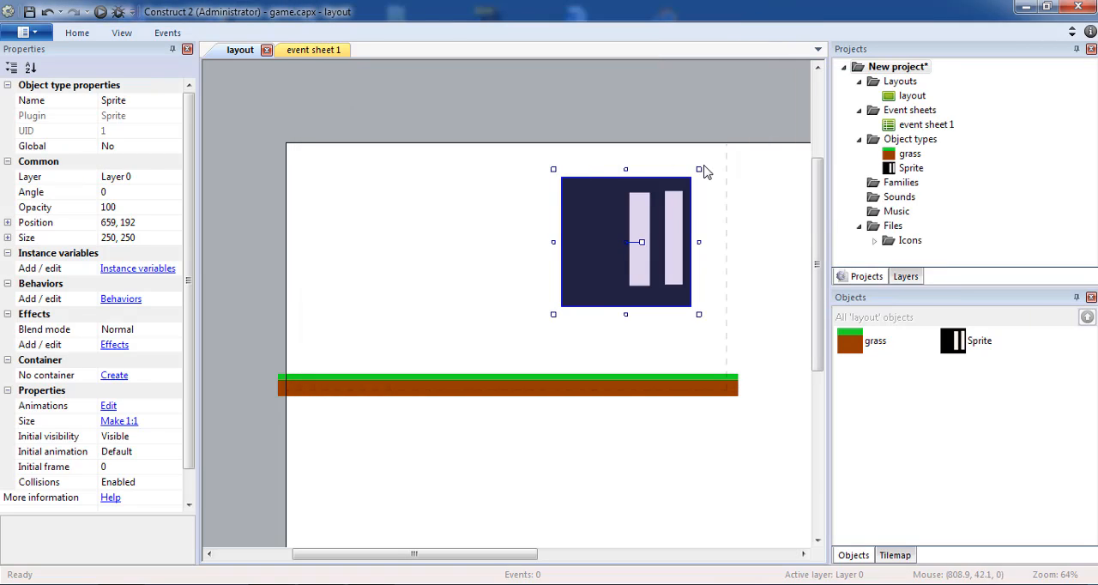
# Shrink the black sprite to about 57 by 57 and place it just above the ground strip at about 213, 401
pyautogui.moveTo(700, 169); pyautogui.dragTo(604, 270)
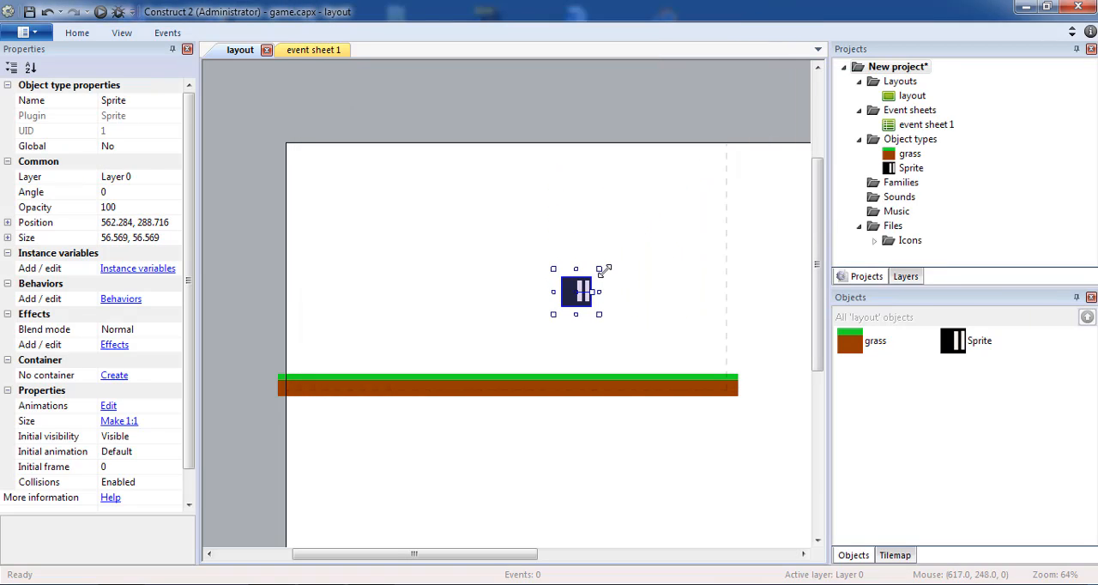
pyautogui.moveTo(552, 306); pyautogui.dragTo(370, 363)
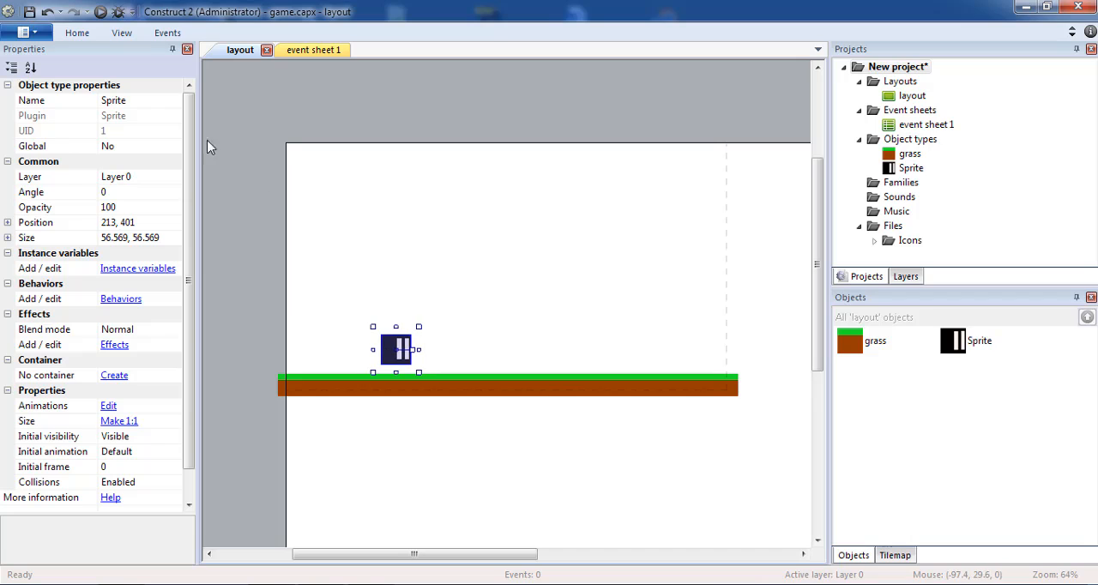
# Rename the black sprite as player
pyautogui.click(170, 110)
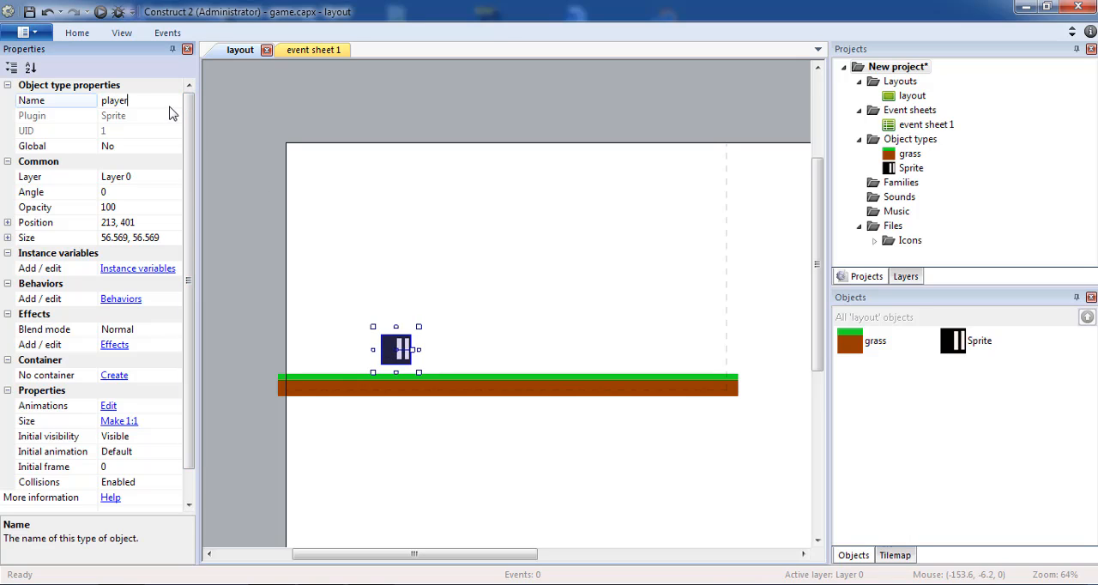
pyautogui.write('player')
pyautogui.press('Return')
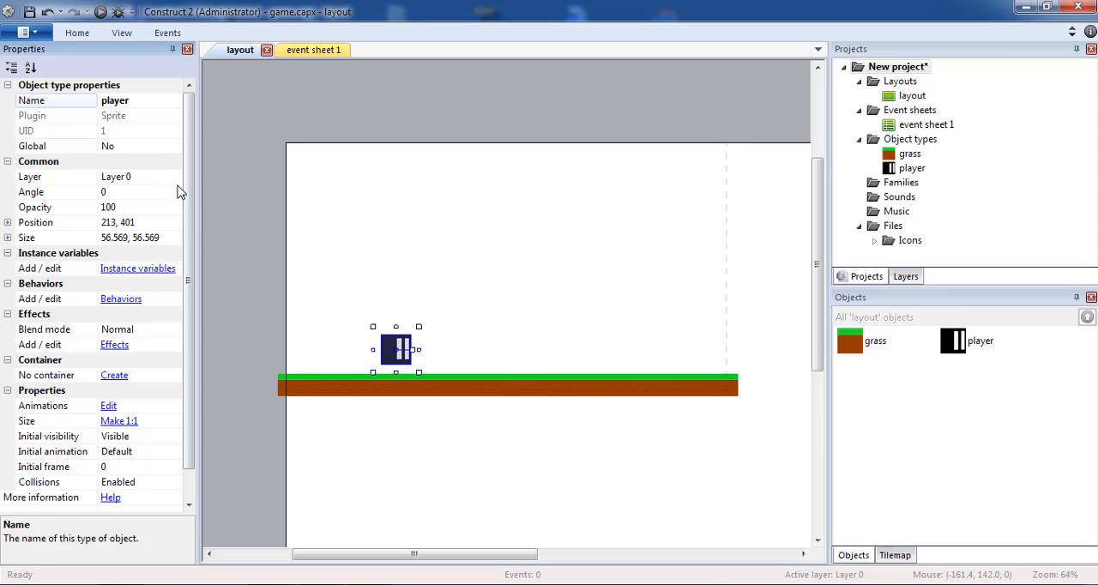
# Run a preview of the layout to check the player sprite above the ground, and close it
pyautogui.click(100, 12)
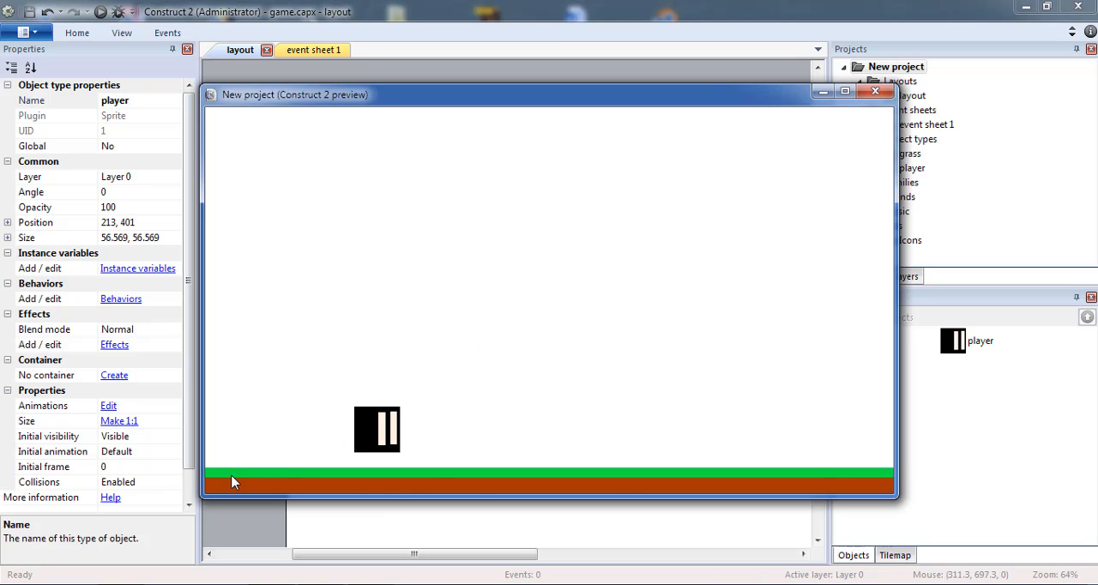
pyautogui.click(874, 91)
pyautogui.click(486, 276)
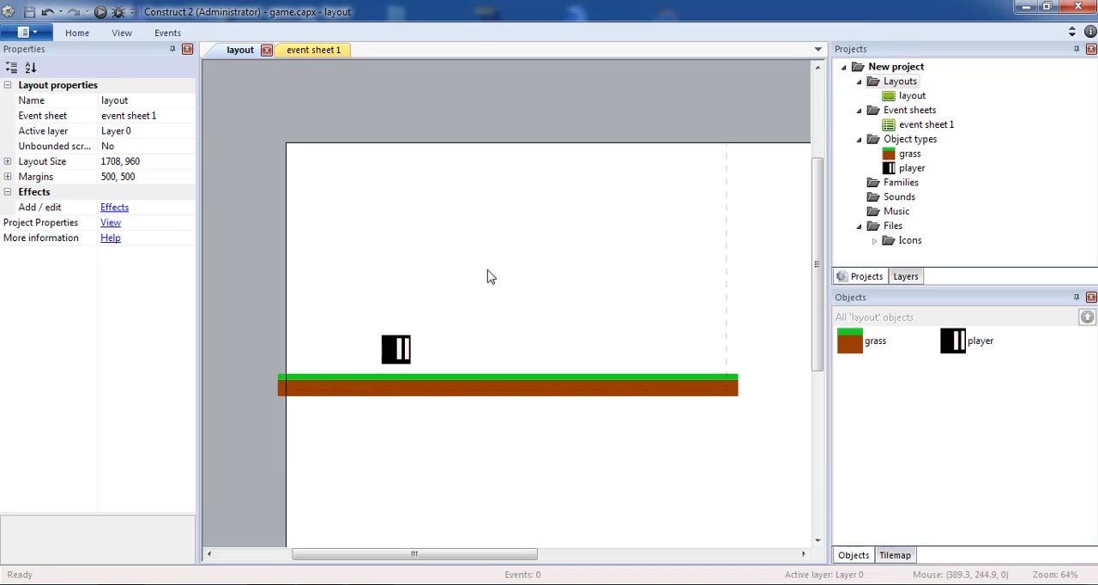
# Add the Platform behavior to the player sprite
pyautogui.click(406, 347)
pyautogui.click(121, 300)
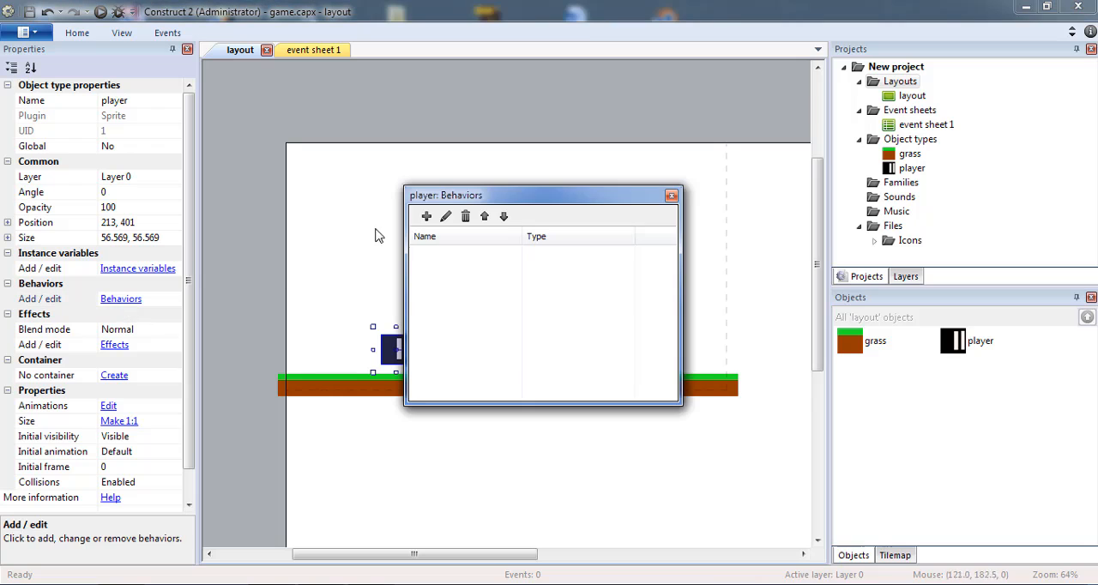
pyautogui.click(426, 216)
pyautogui.moveTo(718, 218); pyautogui.dragTo(717, 357)
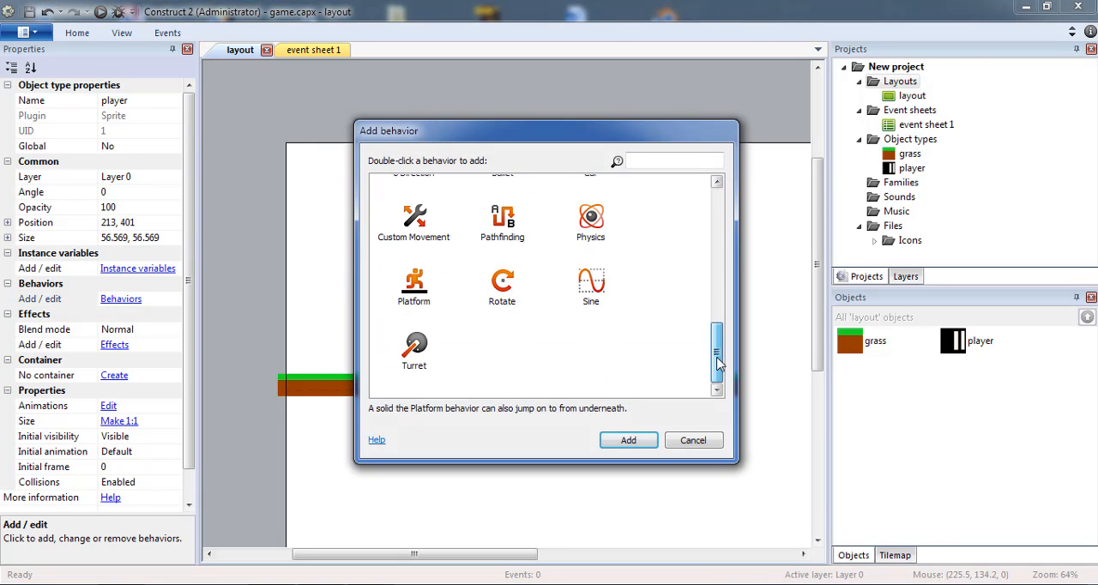
pyautogui.doubleClick(414, 283)
pyautogui.click(667, 204)
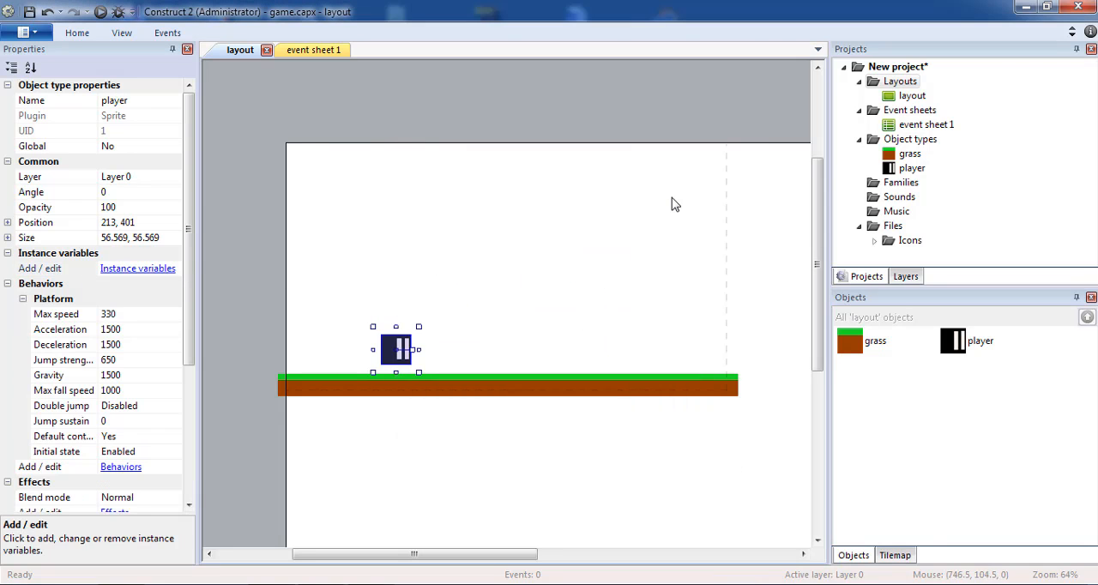
# Preview the game, test the player's running left and right and jumping on the ground, and close the preview
pyautogui.click(101, 12)
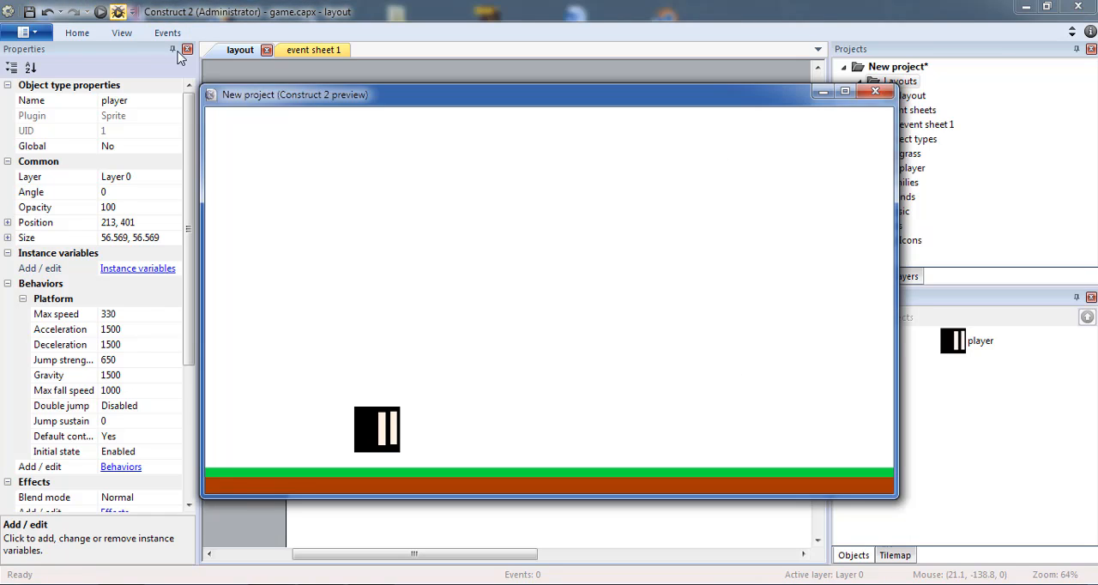
pyautogui.press('Right')
pyautogui.press('Up')
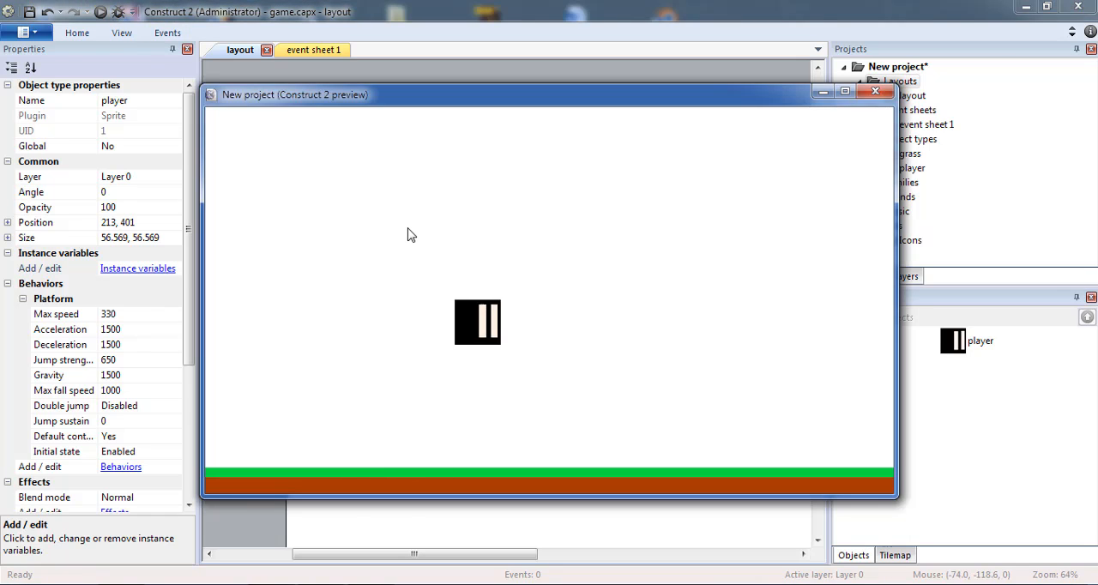
pyautogui.press('Left')
pyautogui.press('Right')
pyautogui.press('Up')
pyautogui.press('Left')
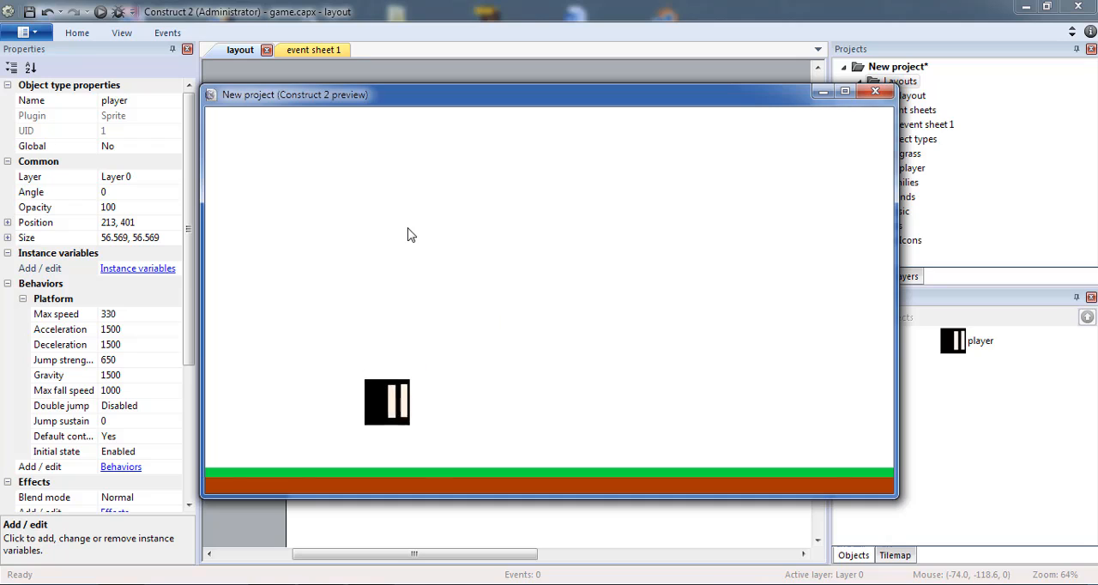
pyautogui.press('Right')
pyautogui.press('Up')
pyautogui.press('Left')
pyautogui.press('Right')
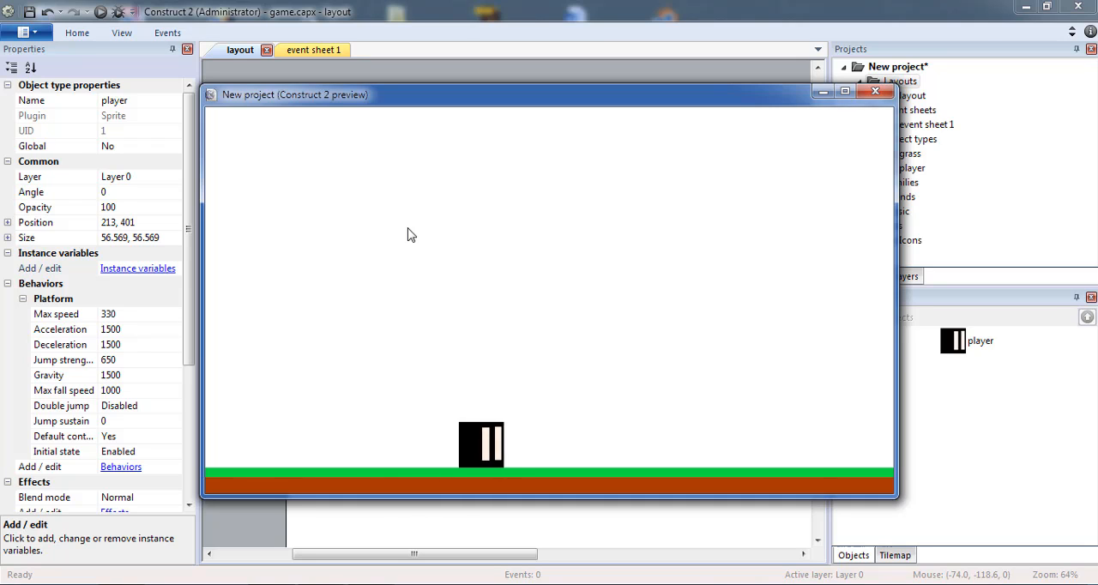
pyautogui.press('Left')
pyautogui.press('Right')
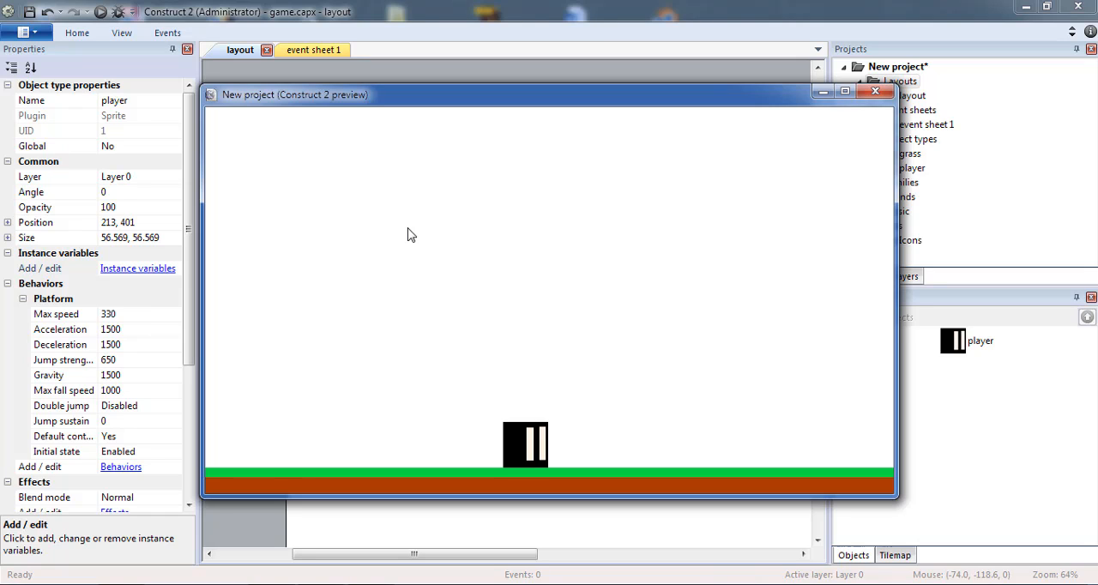
pyautogui.click(873, 96)
# Insert a Keyboard input object into the project
pyautogui.doubleClick(375, 175)
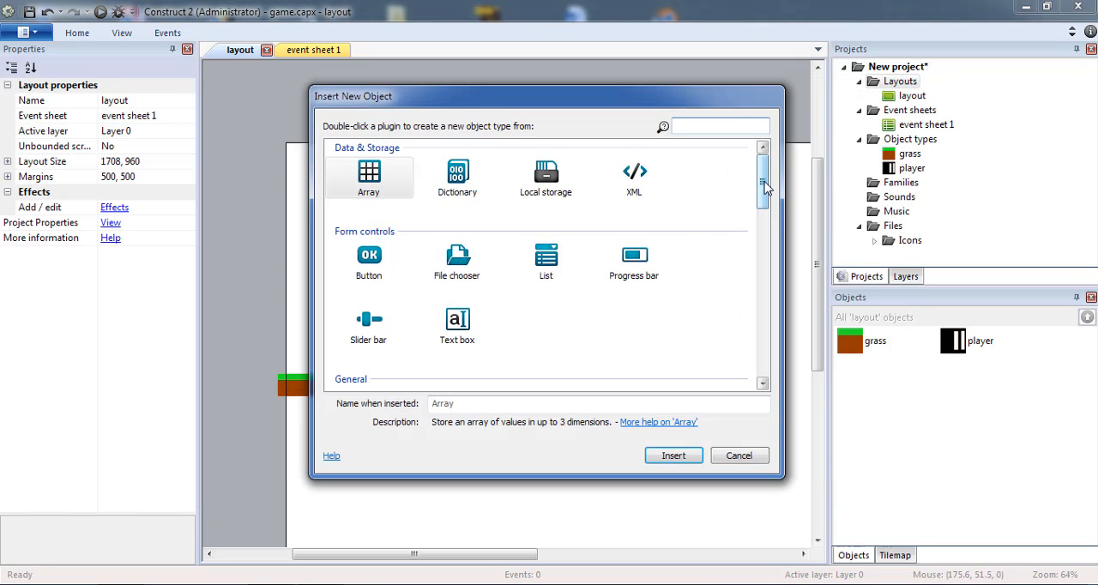
pyautogui.moveTo(764, 185); pyautogui.dragTo(764, 268)
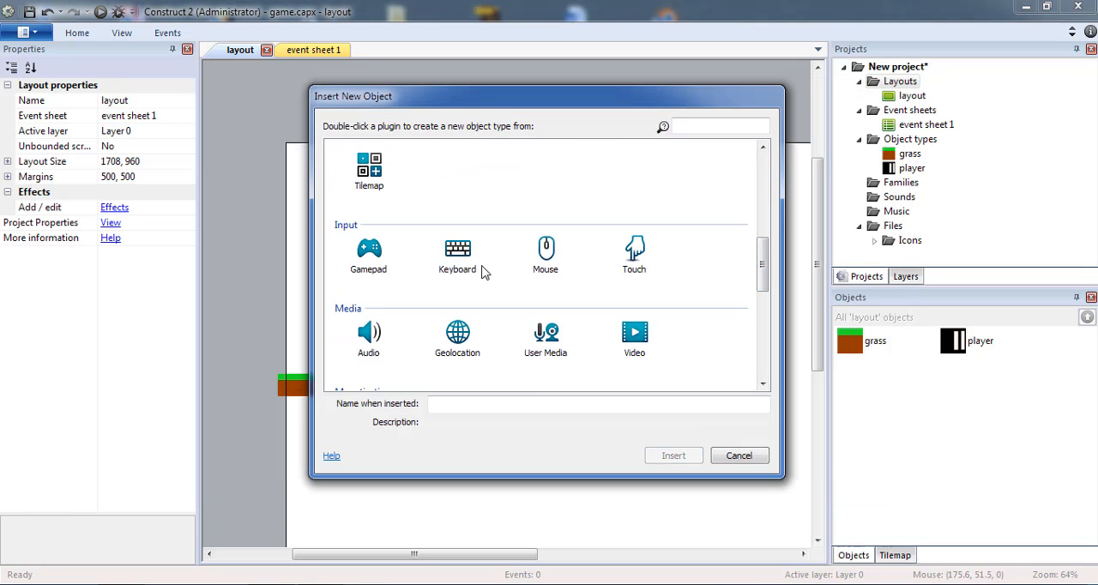
pyautogui.doubleClick(459, 253)
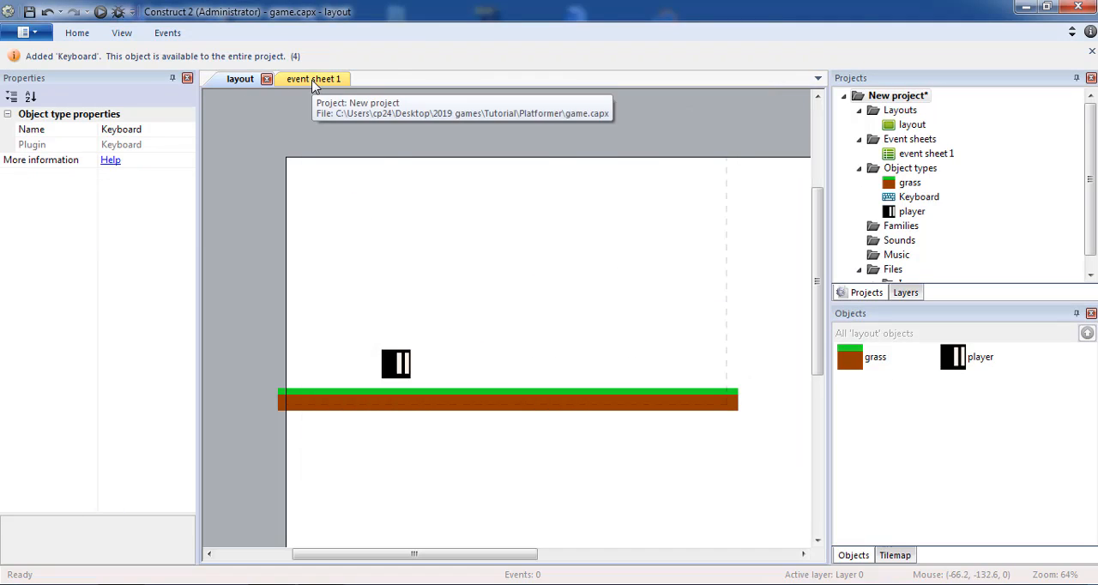
# Add an event to event sheet 1 with the Keyboard condition Key is down for the A key
pyautogui.click(313, 80)
pyautogui.click(281, 115)
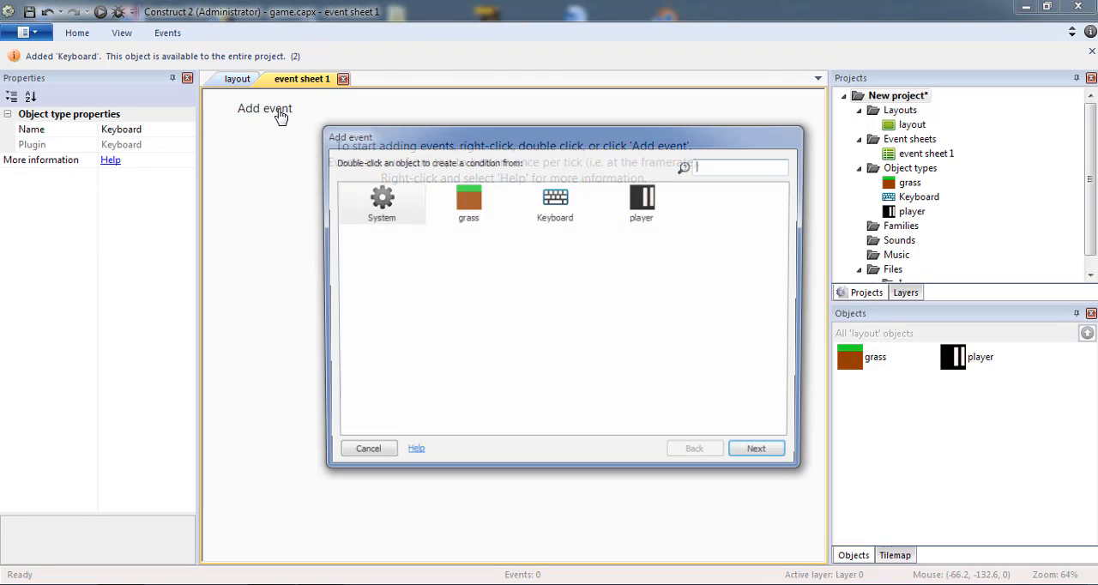
pyautogui.doubleClick(554, 206)
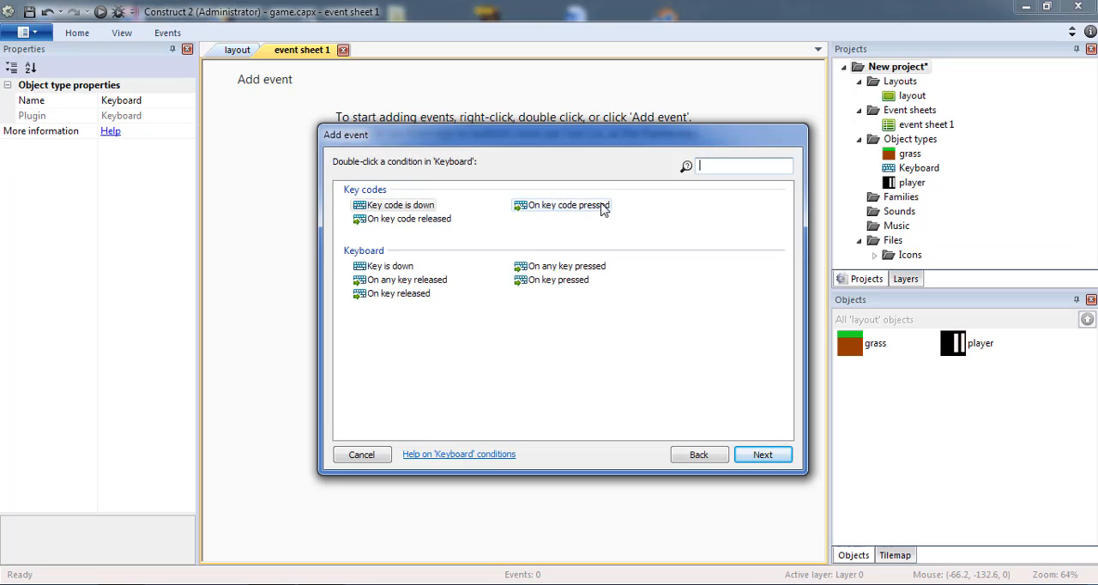
pyautogui.doubleClick(391, 266)
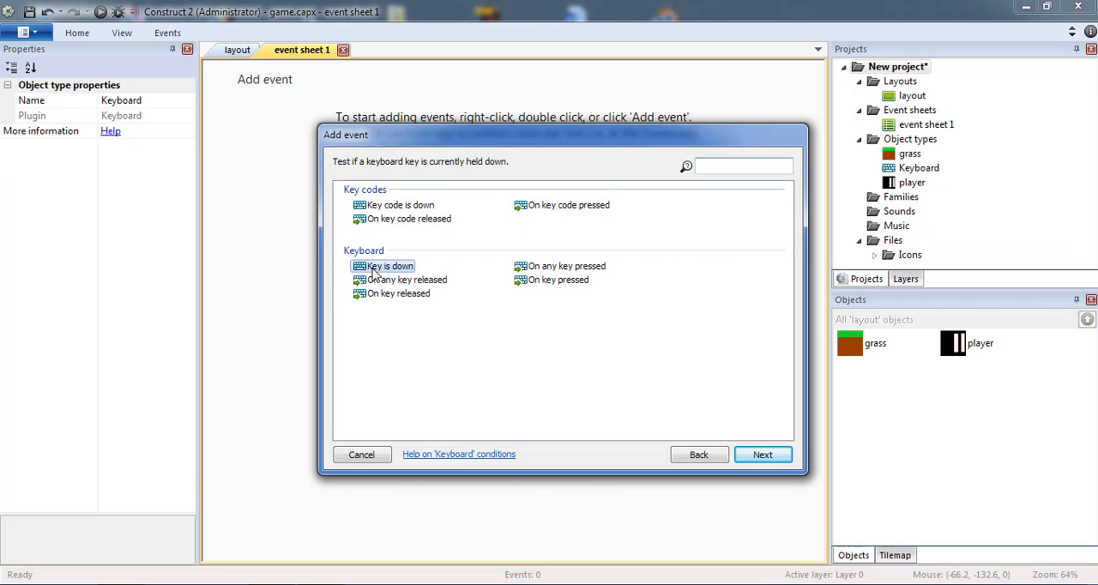
pyautogui.click(556, 377)
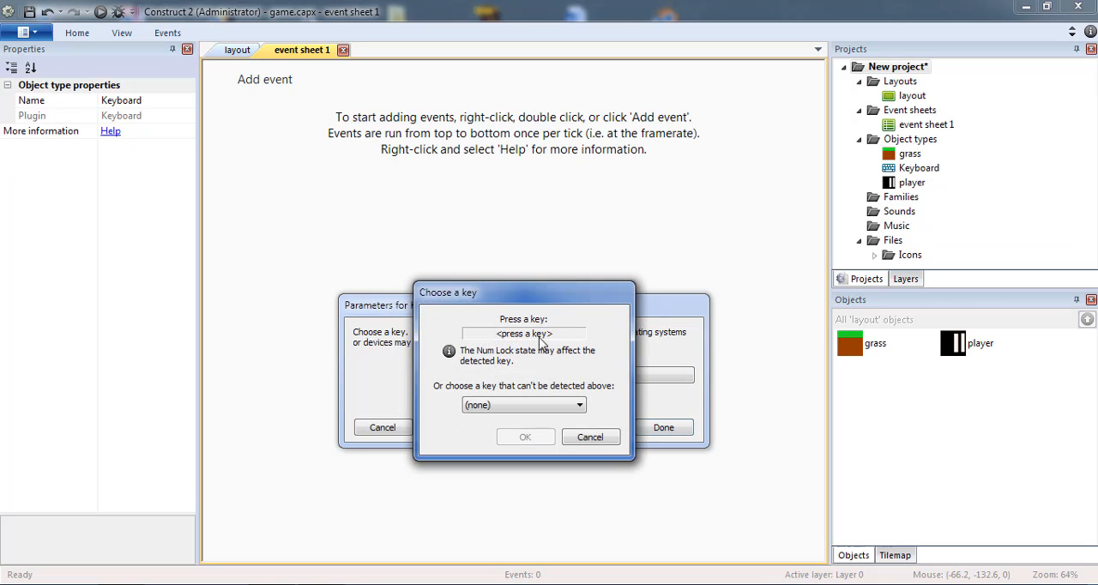
pyautogui.press('a')
pyautogui.click(525, 436)
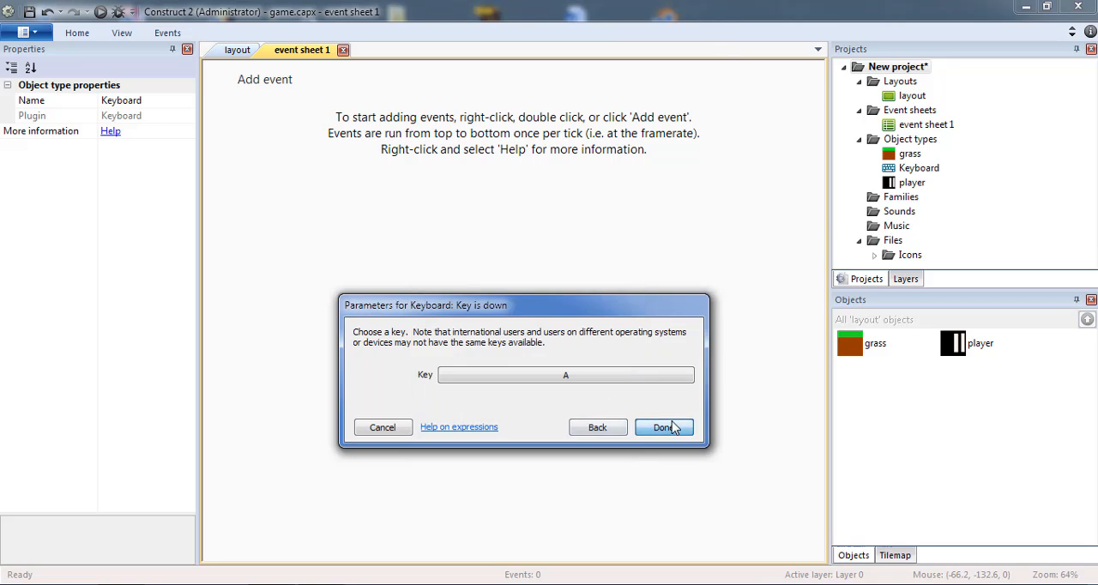
pyautogui.click(663, 427)
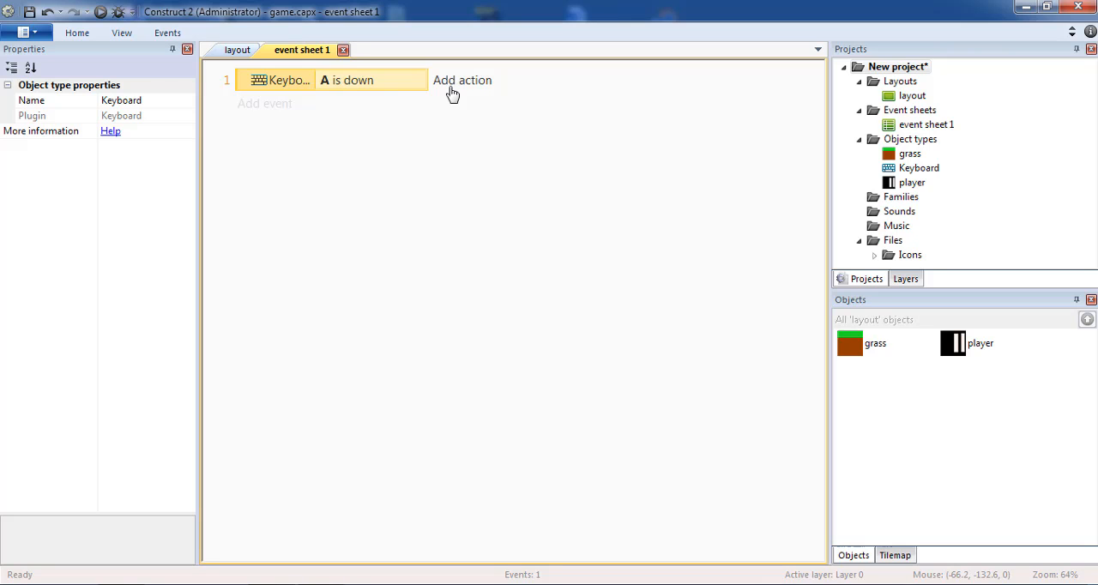
# Give the A is down event a player action that simulates the Platform control Left
pyautogui.click(452, 93)
pyautogui.doubleClick(566, 206)
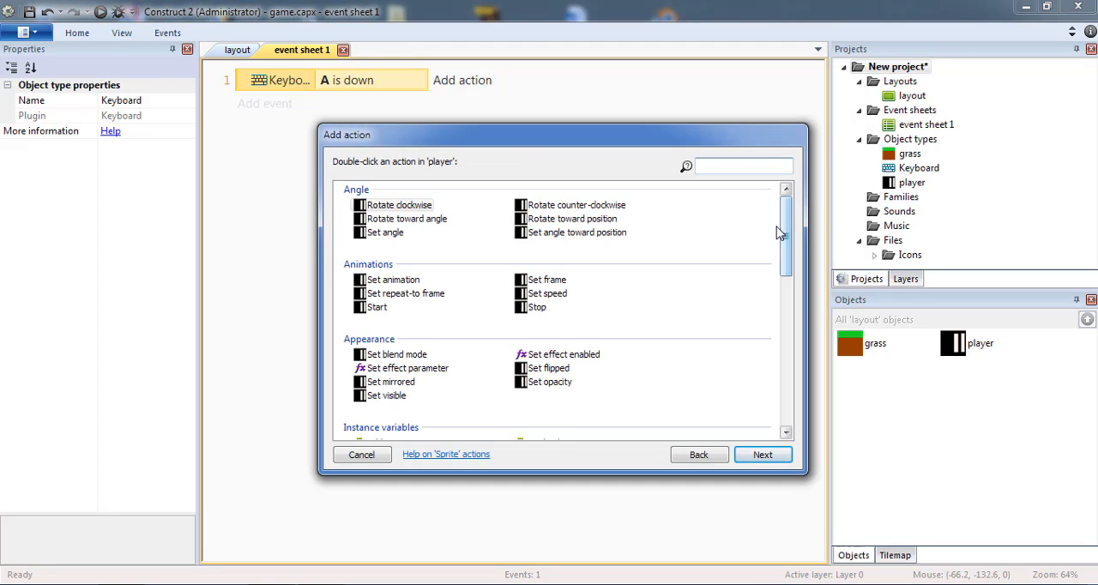
pyautogui.moveTo(785, 233); pyautogui.dragTo(788, 334)
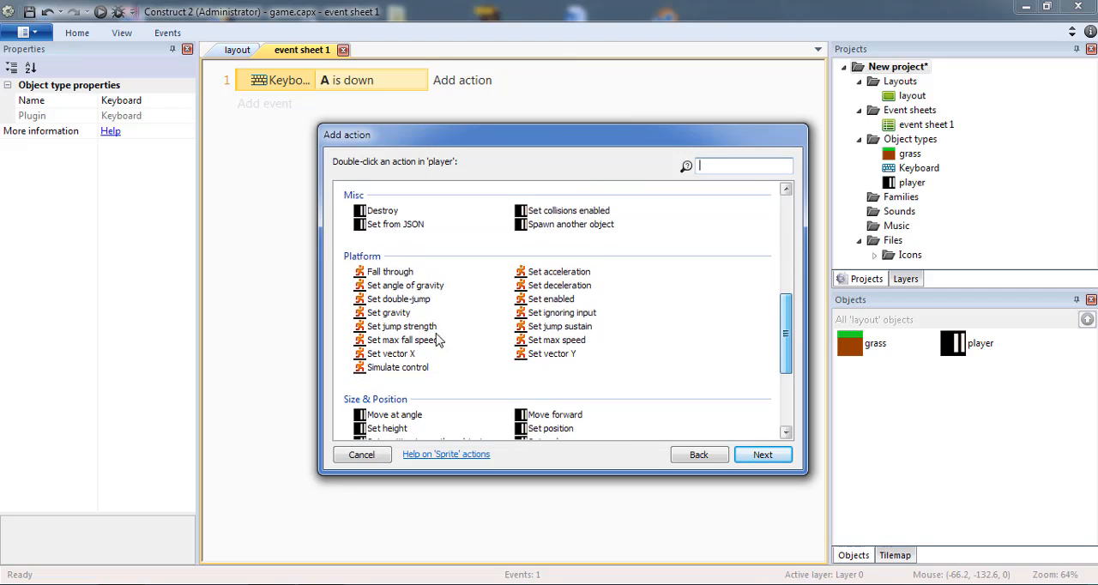
pyautogui.doubleClick(394, 367)
pyautogui.click(468, 377)
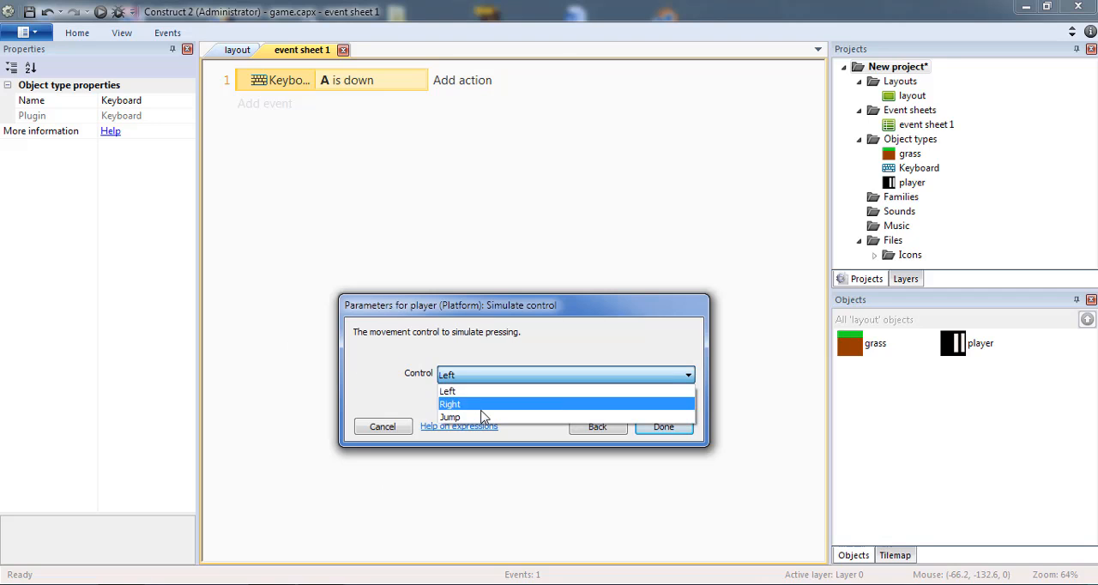
pyautogui.click(466, 385)
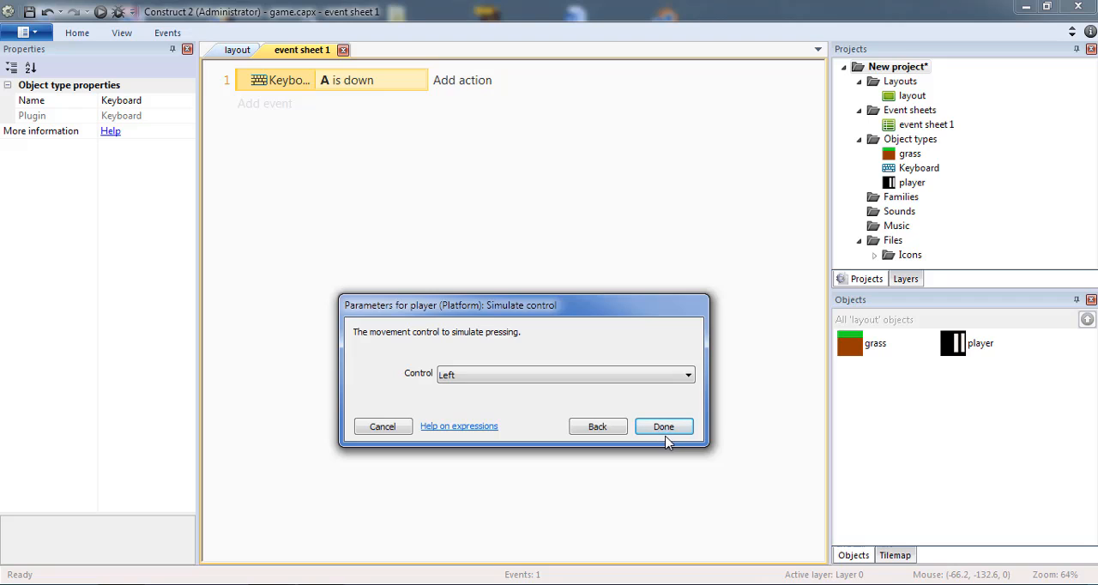
pyautogui.click(664, 426)
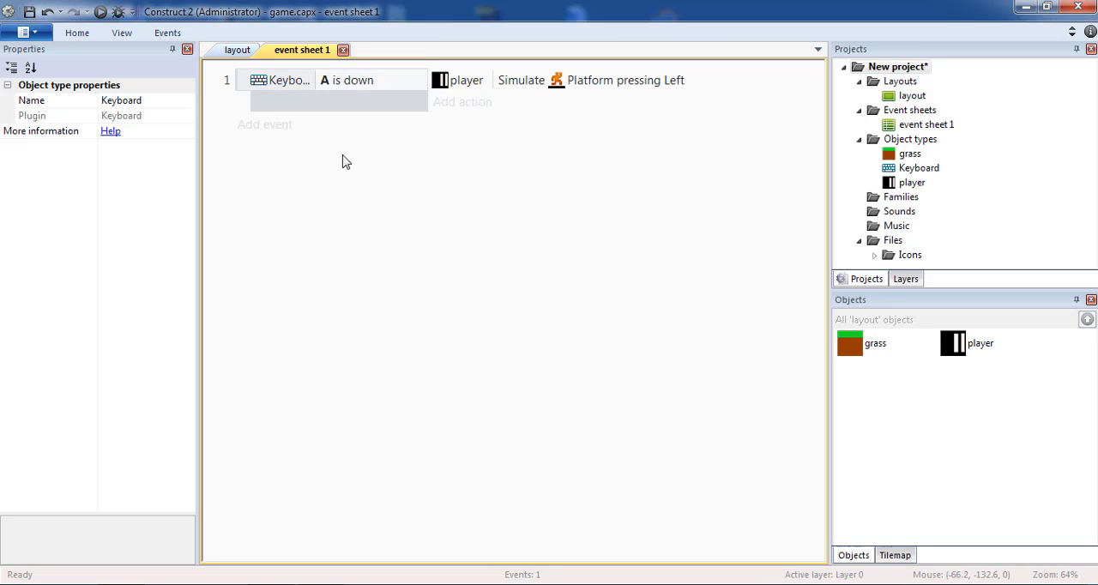
# Duplicate the whole A is down event, including its action, directly below the original
pyautogui.click(247, 83)
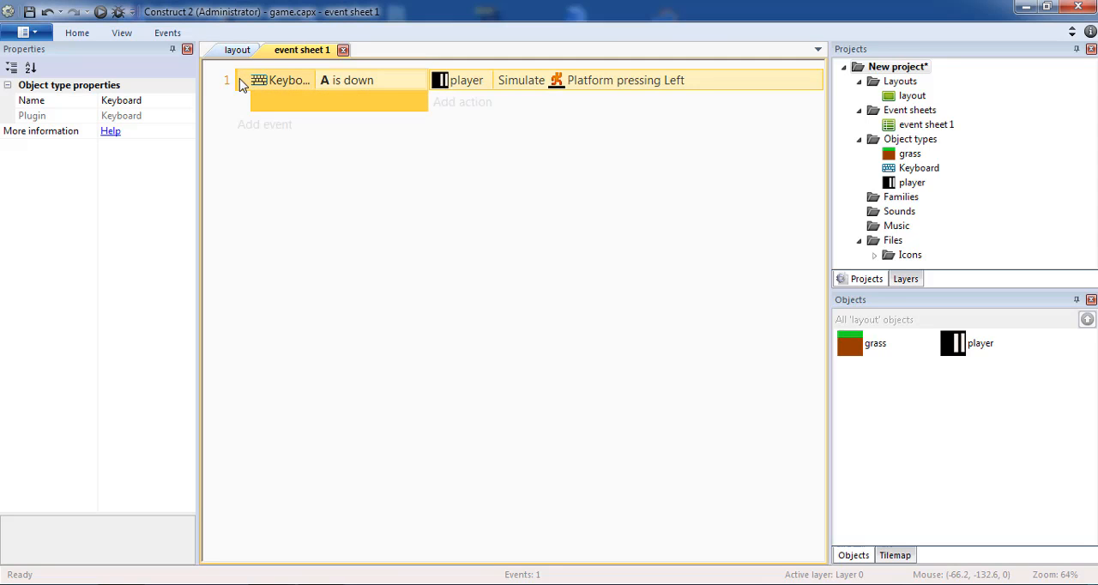
pyautogui.hotkey('ctrl', 'c')
pyautogui.hotkey('ctrl', 'v')
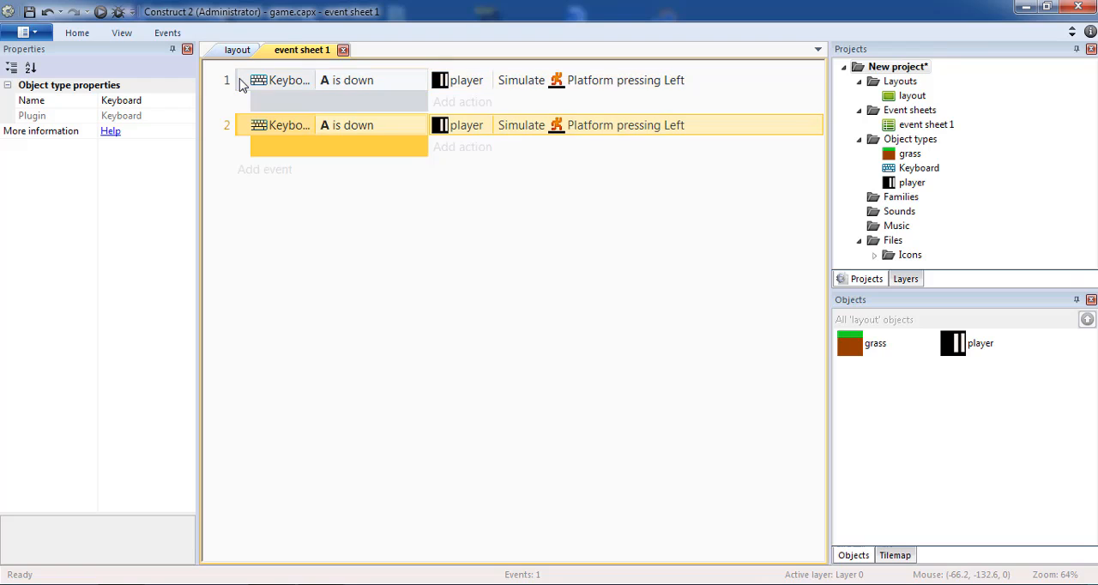
# Paste another copy of the A is down event and change the second event's key condition to D
pyautogui.hotkey('ctrl', 'v')
pyautogui.doubleClick(388, 137)
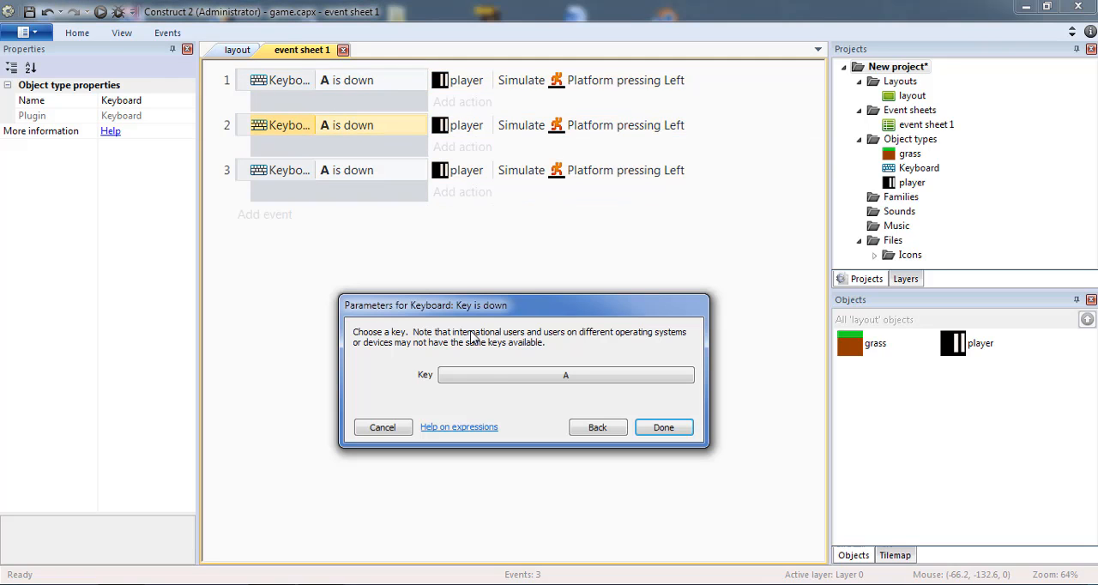
pyautogui.click(504, 379)
pyautogui.press('d')
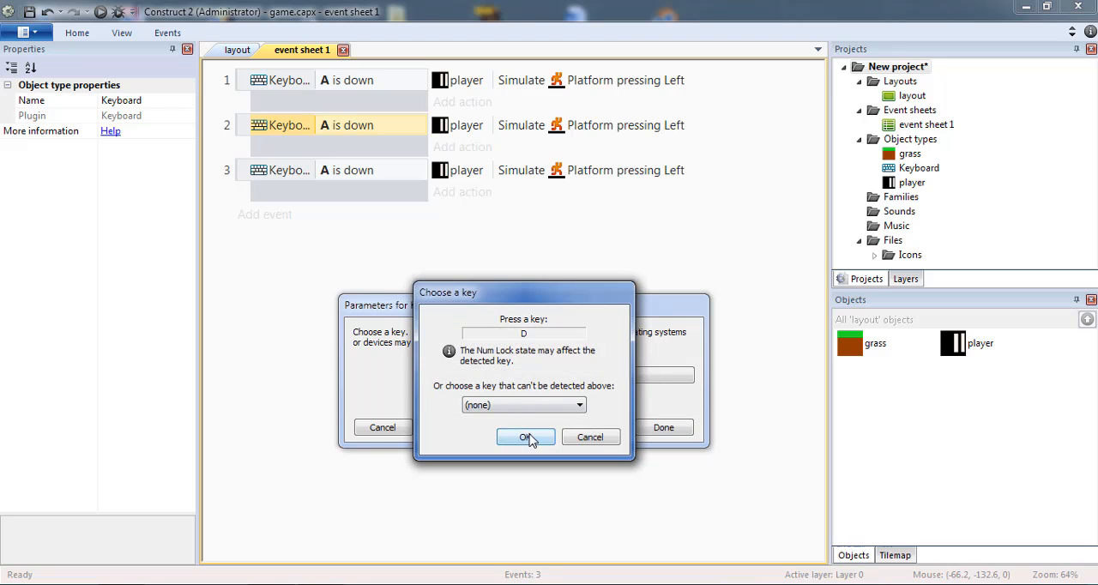
pyautogui.click(528, 438)
pyautogui.click(664, 428)
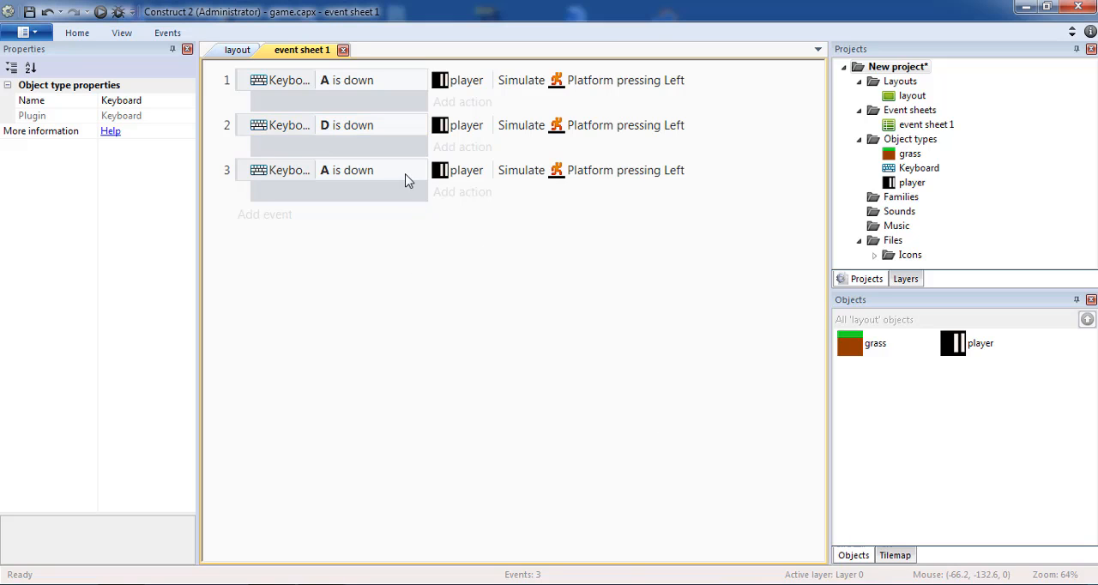
# Change the key condition of the third event to W
pyautogui.doubleClick(407, 180)
pyautogui.click(534, 379)
pyautogui.press('w')
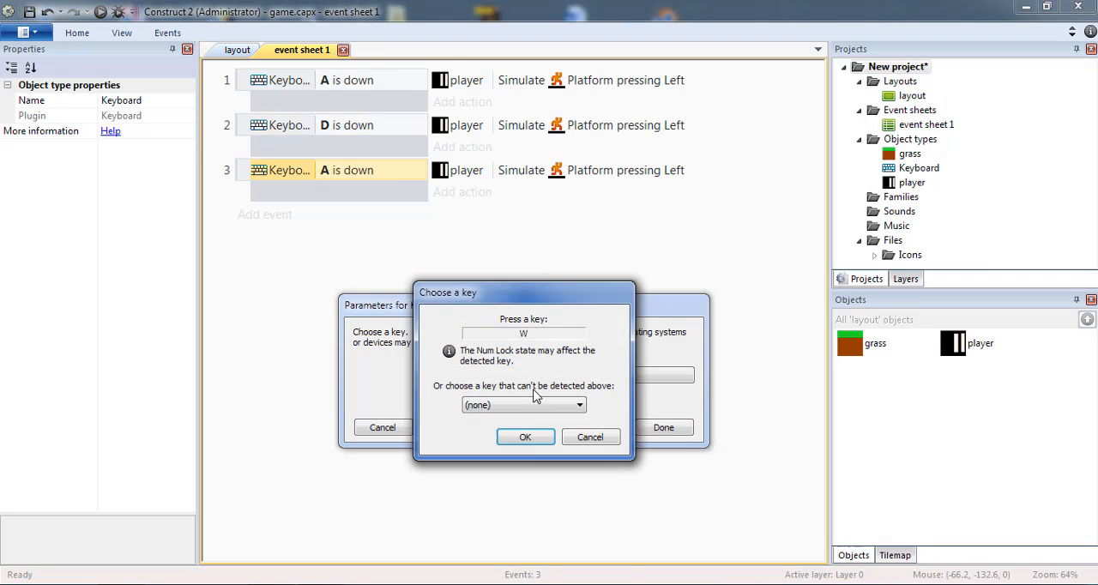
pyautogui.click(526, 436)
pyautogui.click(665, 429)
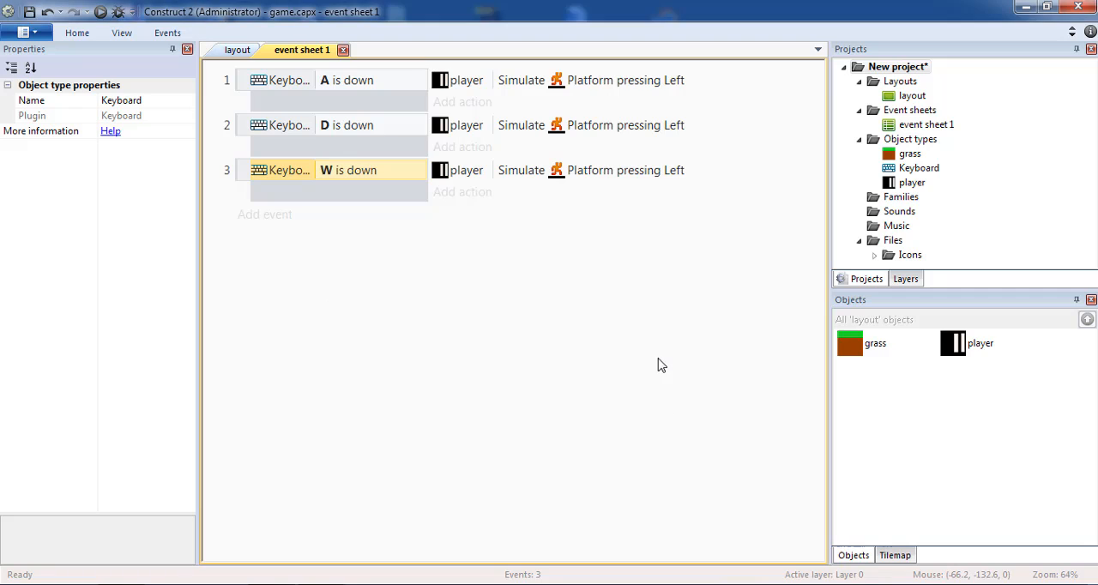
# Set the simulated Platform control in the D is down event's player action to Right
pyautogui.doubleClick(562, 130)
pyautogui.click(495, 378)
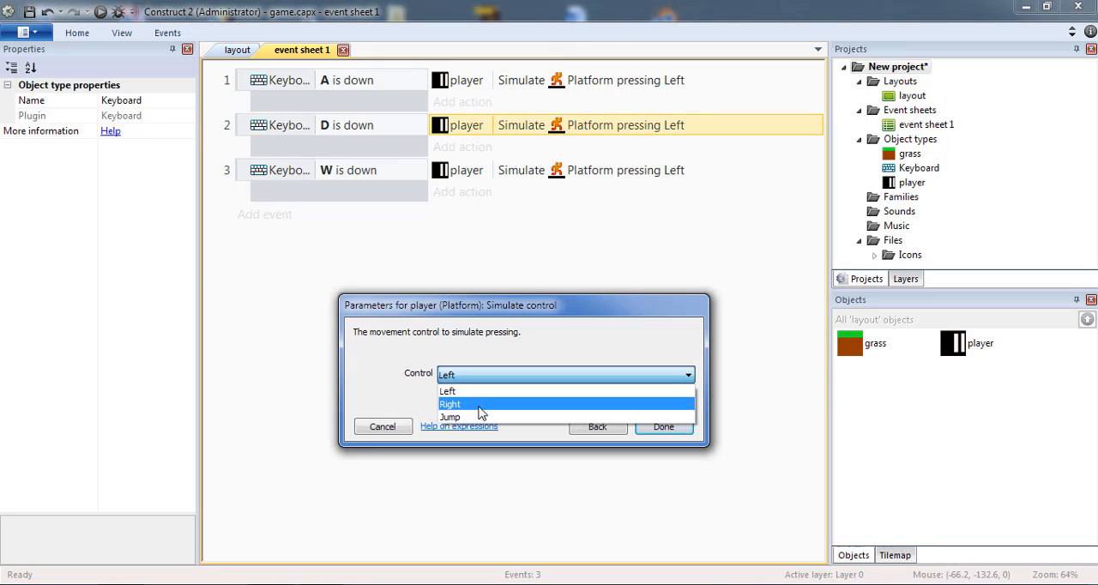
pyautogui.click(486, 407)
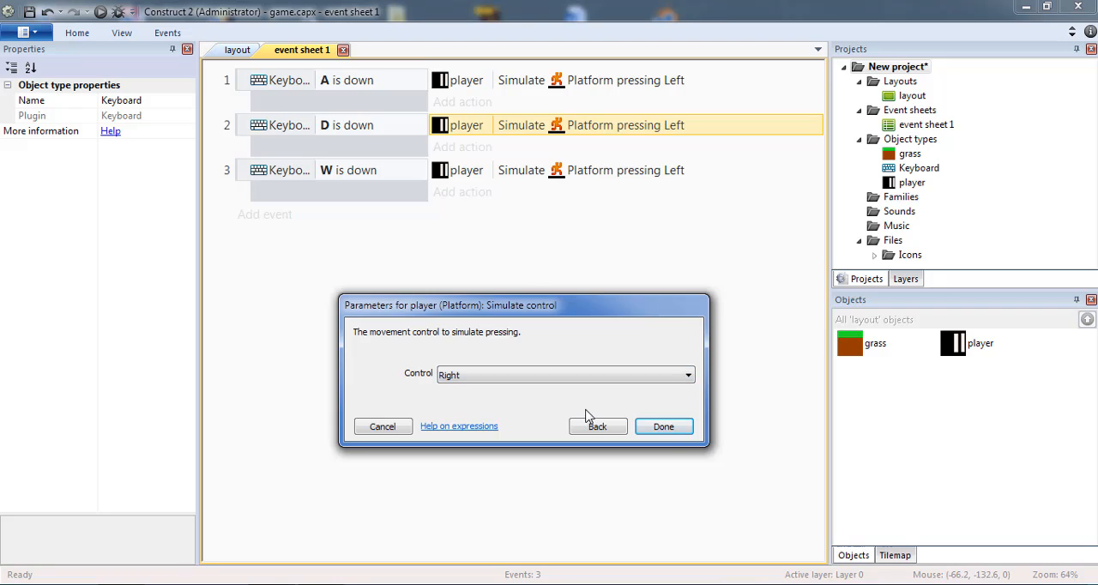
pyautogui.click(663, 426)
# Set the simulated Platform control in the W is down event's player action to Jump
pyautogui.doubleClick(601, 174)
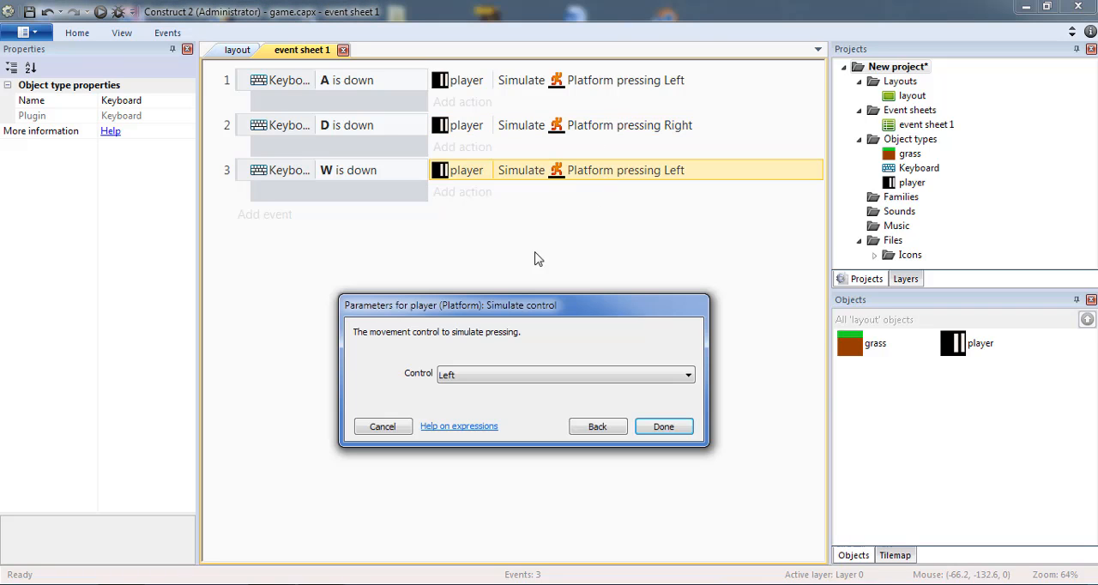
pyautogui.click(461, 380)
pyautogui.click(481, 419)
pyautogui.click(664, 426)
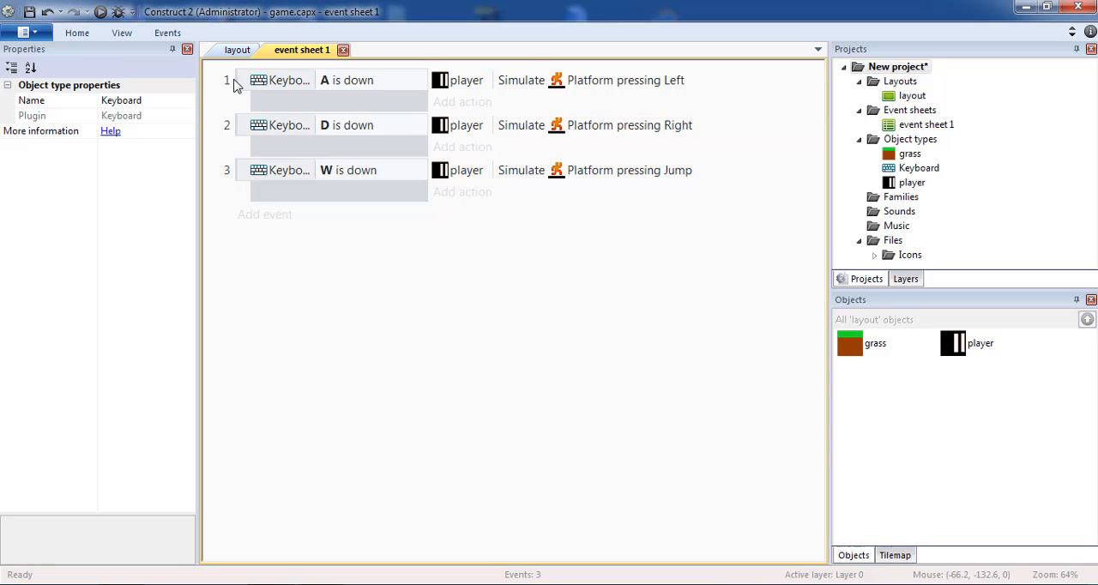
# Return to the layout, save the project and run a preview of the game
pyautogui.click(234, 51)
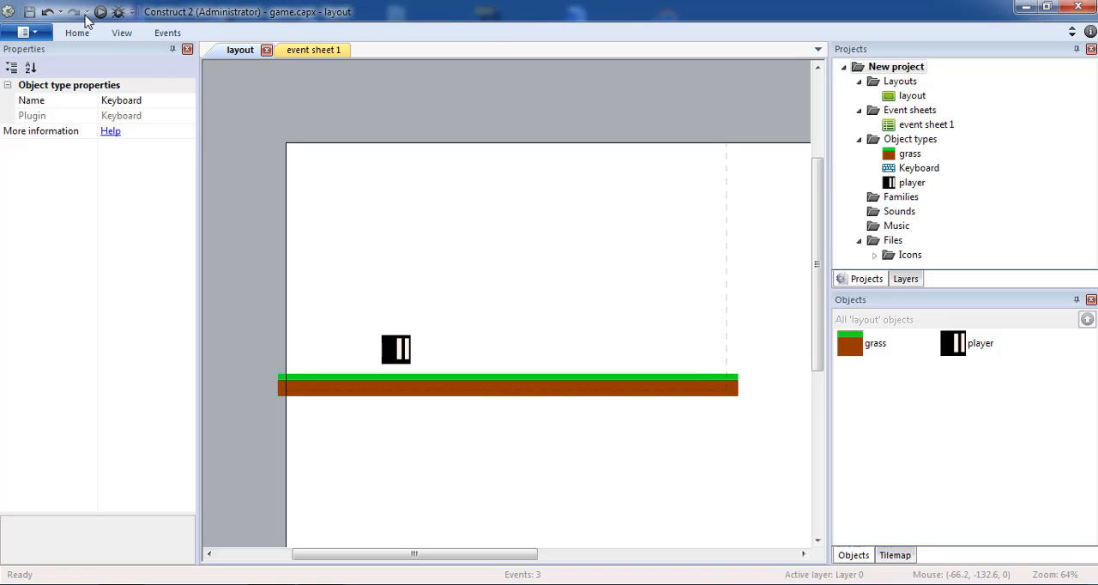
pyautogui.click(29, 12)
pyautogui.press('F5')
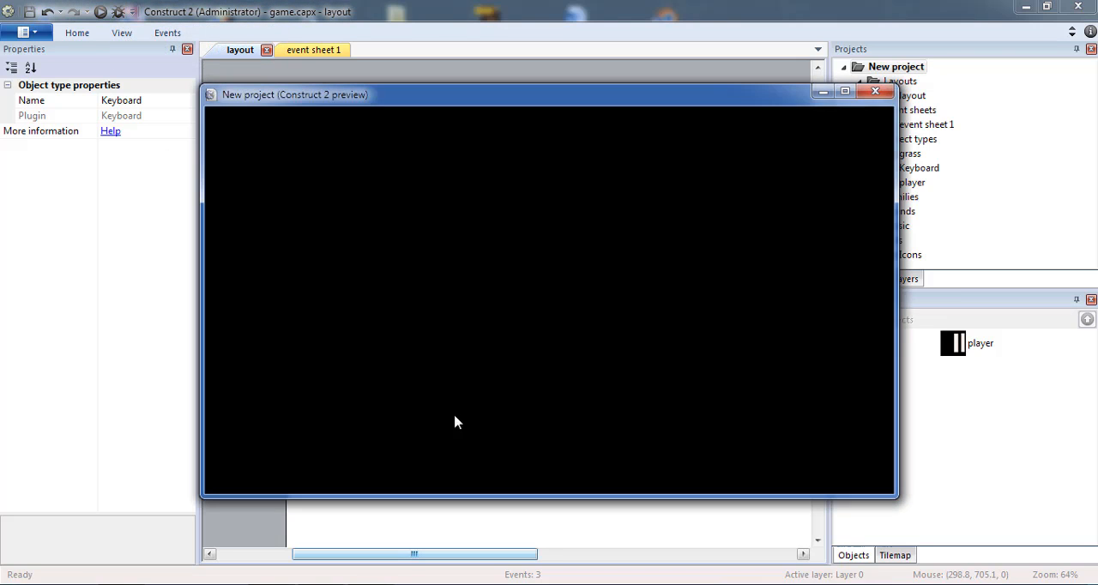
# Test moving the player left and right and jumping in the game preview, and close the preview
pyautogui.press('Right')
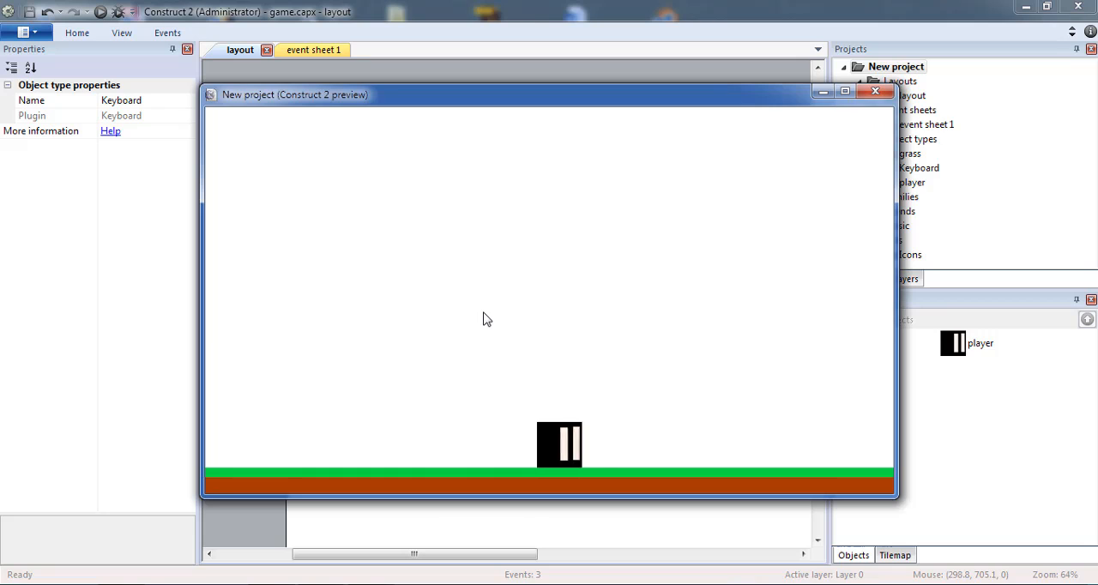
pyautogui.press('Left')
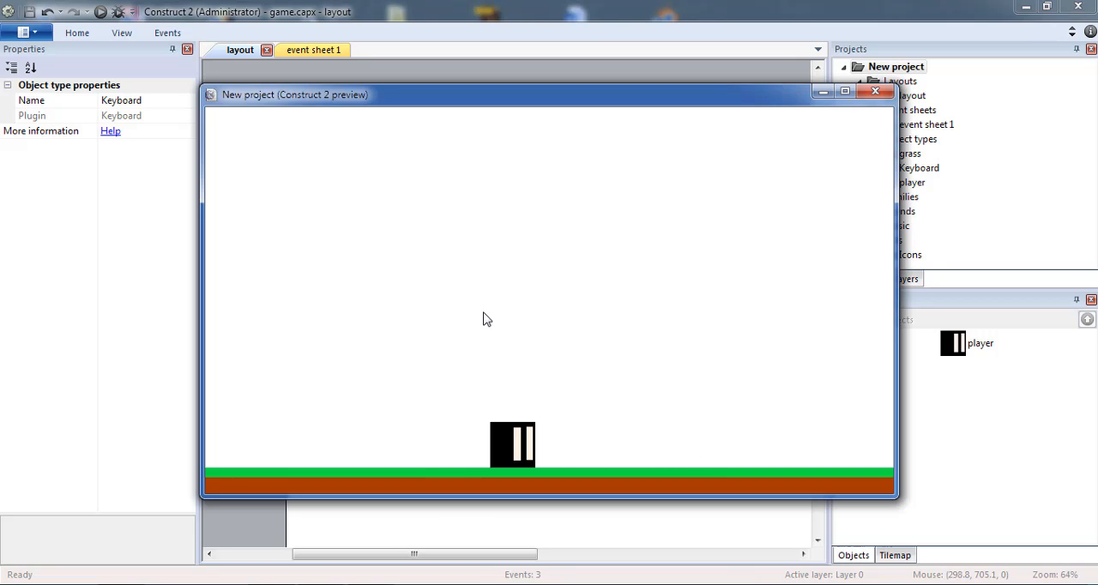
pyautogui.press('Right')
pyautogui.press('Up')
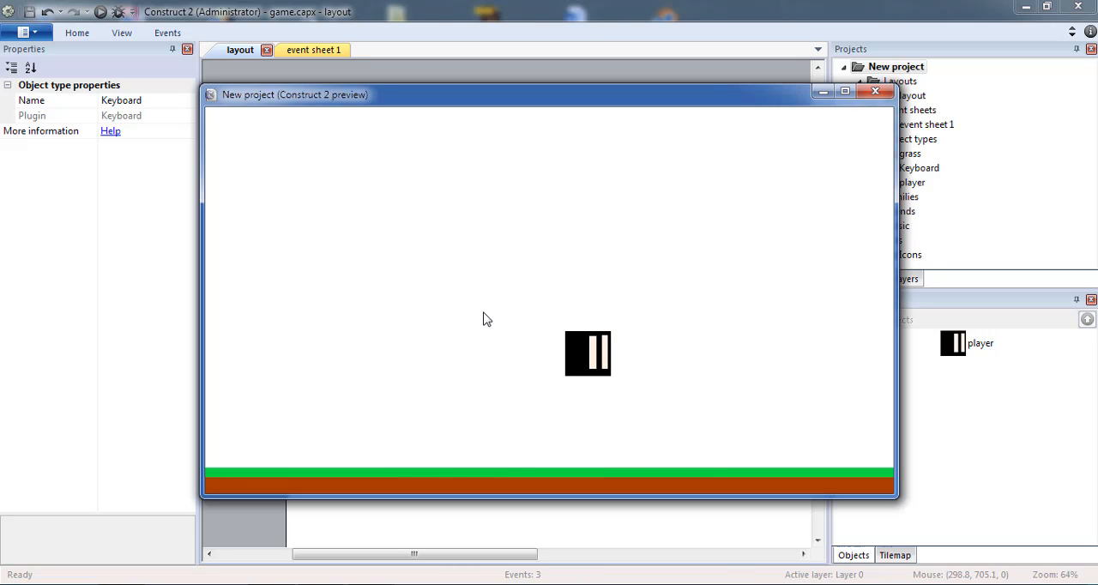
pyautogui.press('Left')
pyautogui.press('Up')
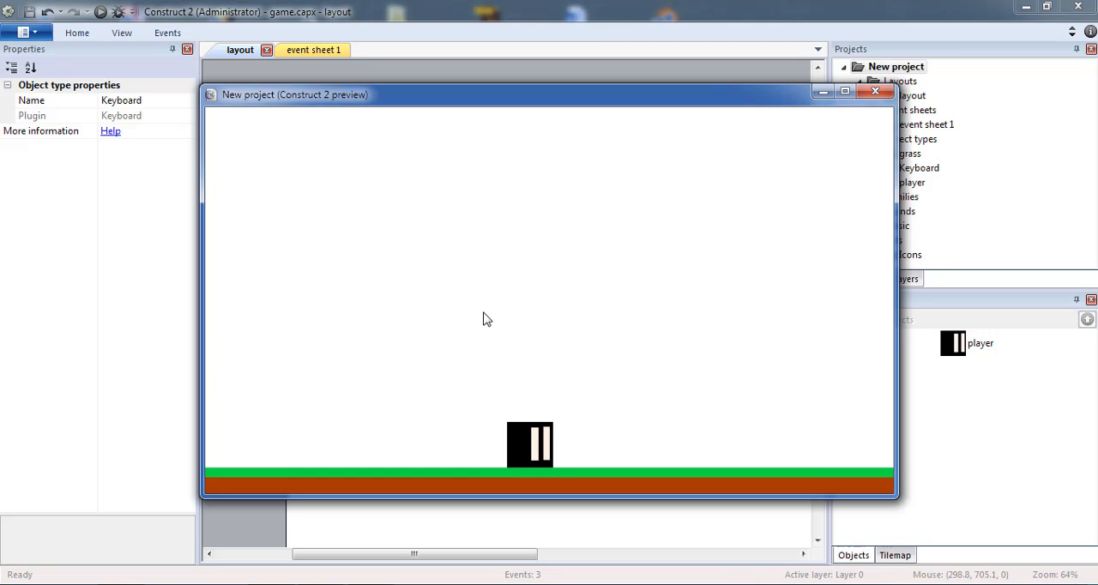
pyautogui.press('Up')
pyautogui.press('Left')
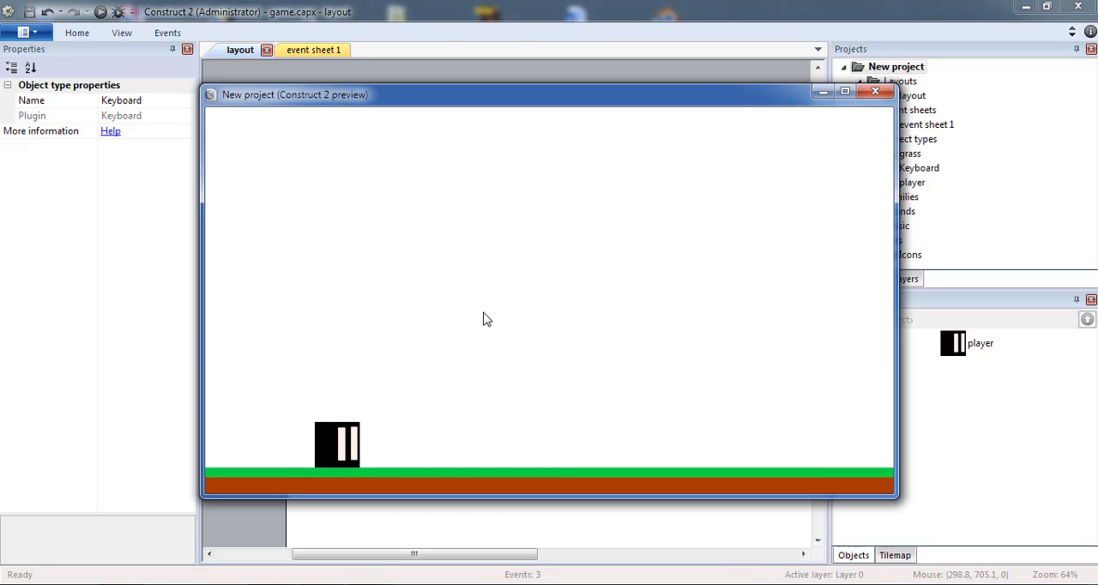
pyautogui.press('Right')
pyautogui.press('Up')
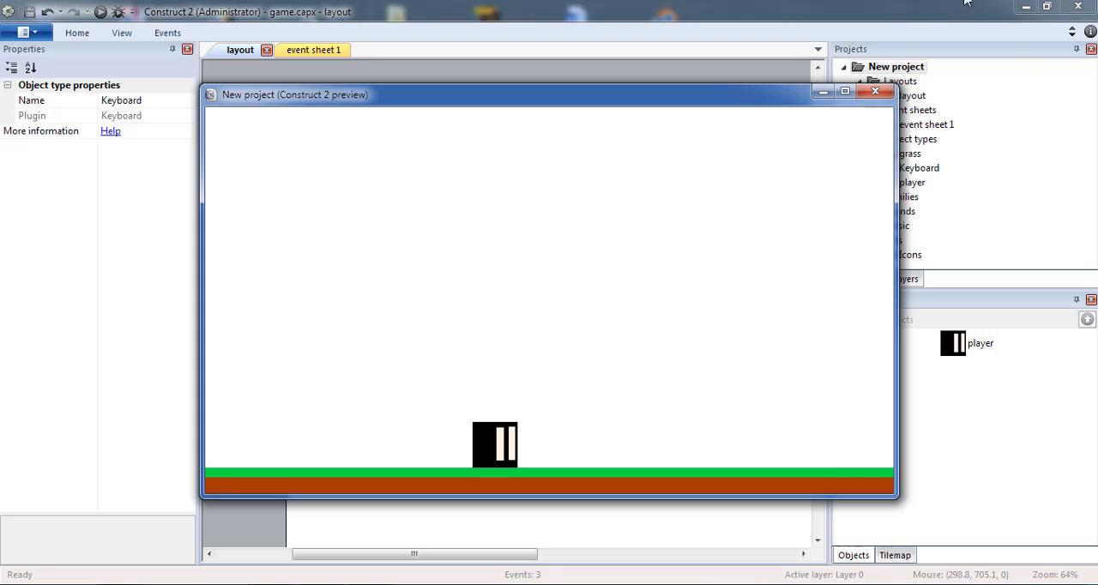
pyautogui.click(874, 95)
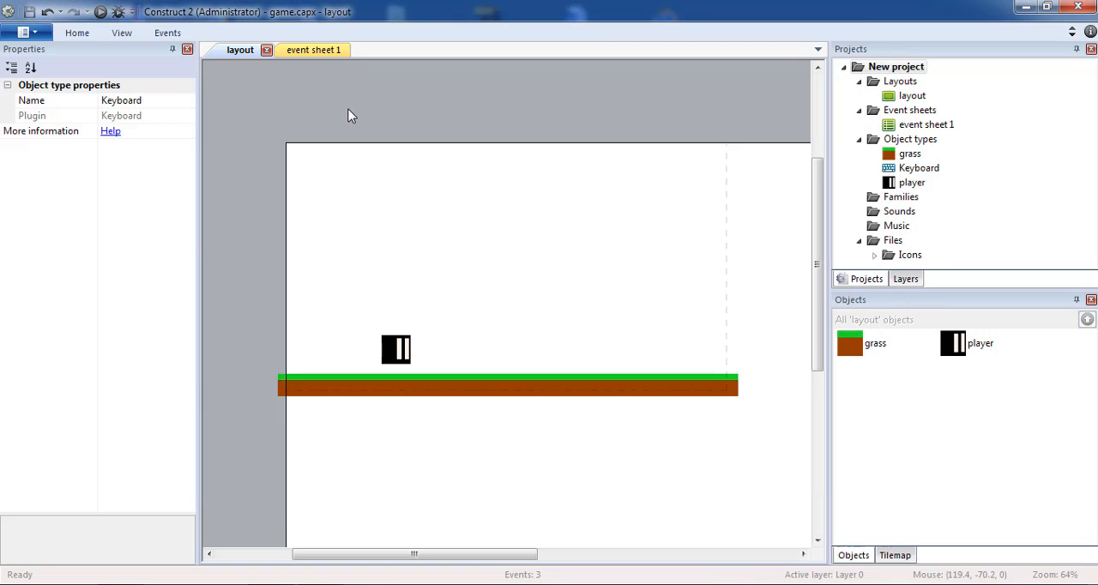
# Set Default controls to No in the Platform behavior of the player sprite
pyautogui.click(351, 112)
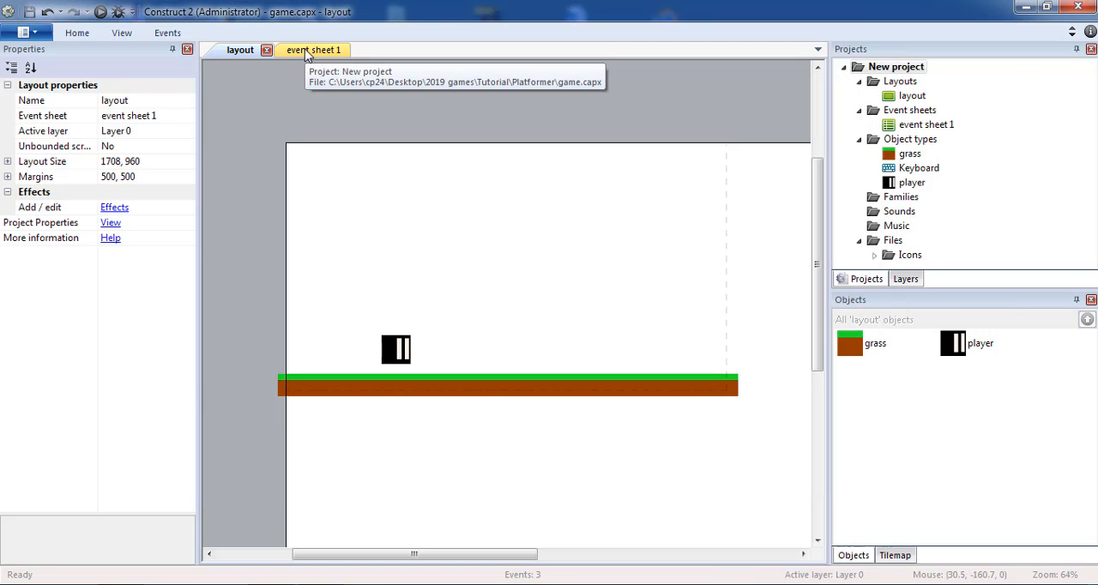
pyautogui.click(398, 354)
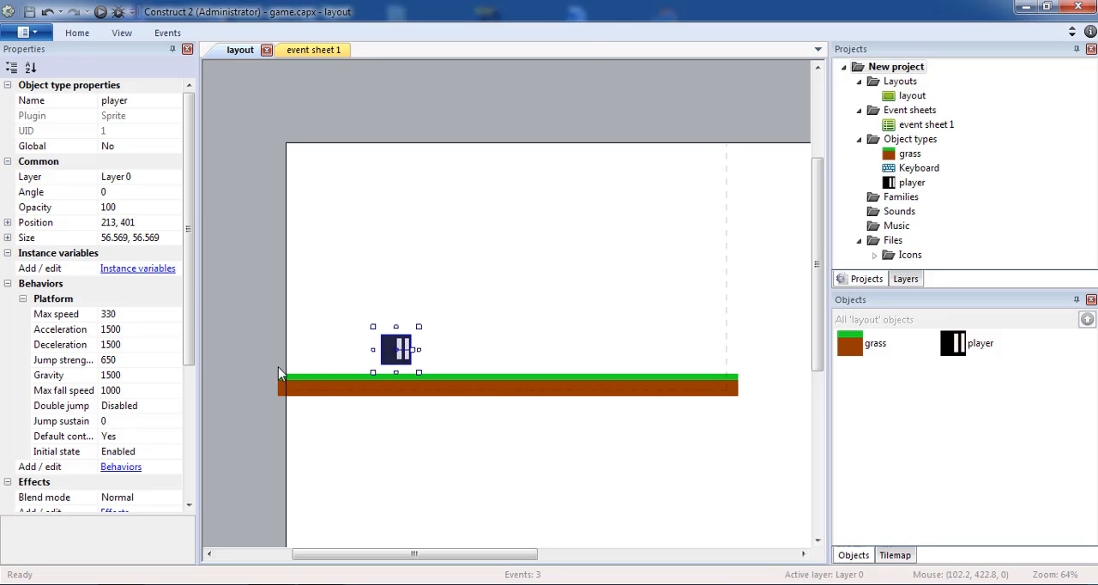
pyautogui.click(180, 440)
pyautogui.click(174, 436)
pyautogui.click(163, 452)
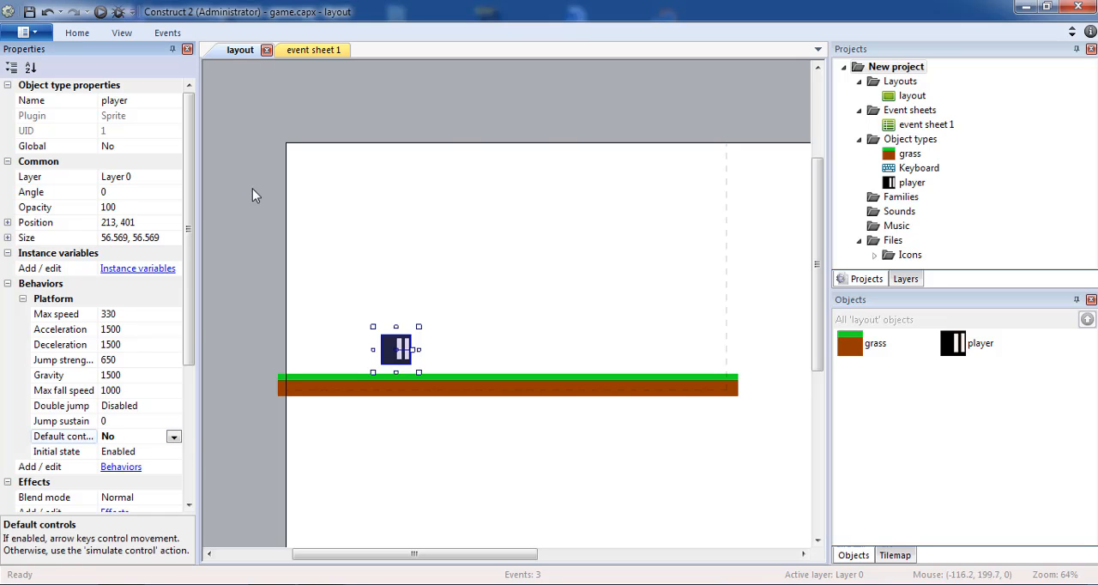
# Duplicate the key condition within each of the A, D and W events on event sheet 1
pyautogui.click(312, 51)
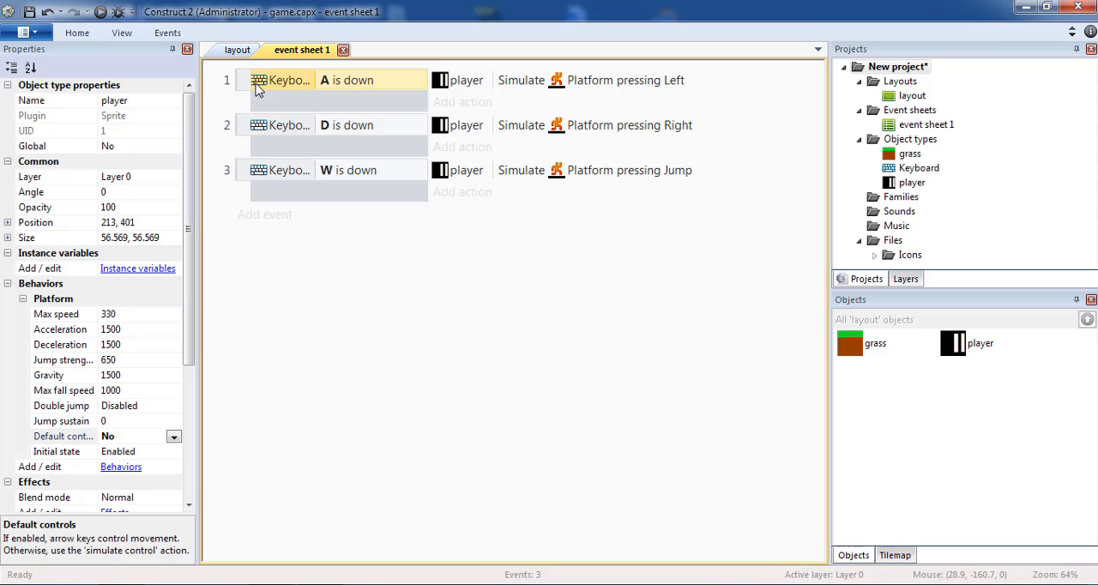
pyautogui.hotkey('ctrl', 'v')
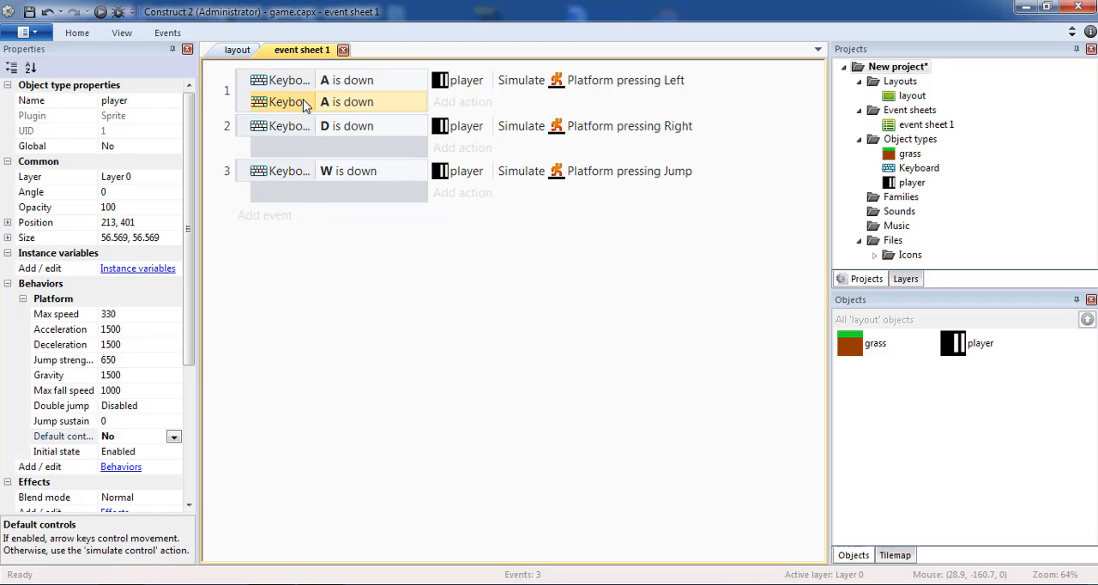
pyautogui.click(296, 127)
pyautogui.hotkey('ctrl', 'c')
pyautogui.hotkey('ctrl', 'v')
pyautogui.click(307, 172)
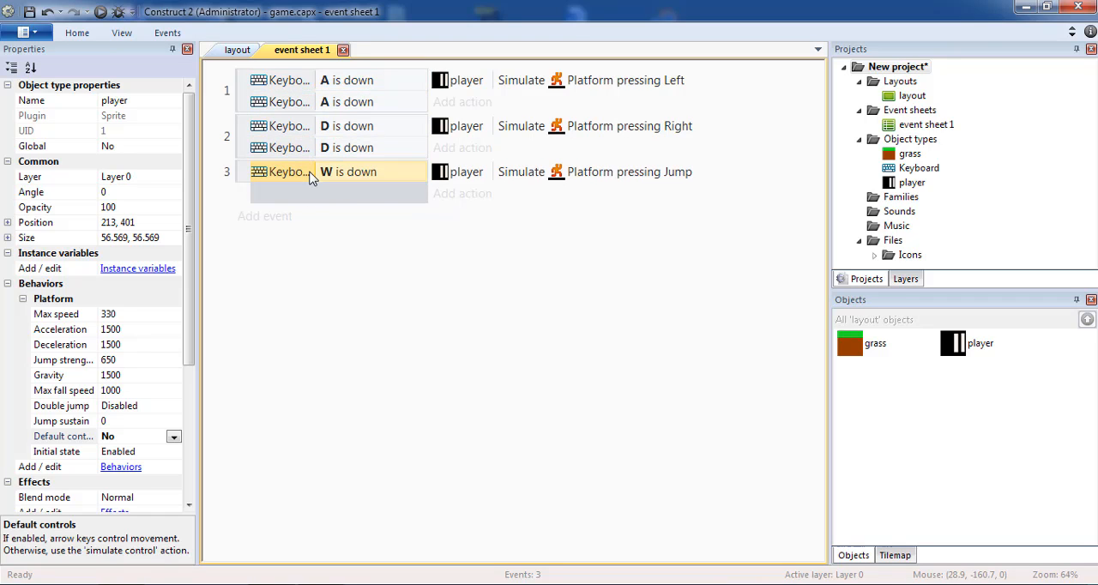
pyautogui.hotkey('ctrl', 'c')
pyautogui.hotkey('ctrl', 'v')
# Change the second A is down condition in the first event to the Left arrow key
pyautogui.doubleClick(359, 108)
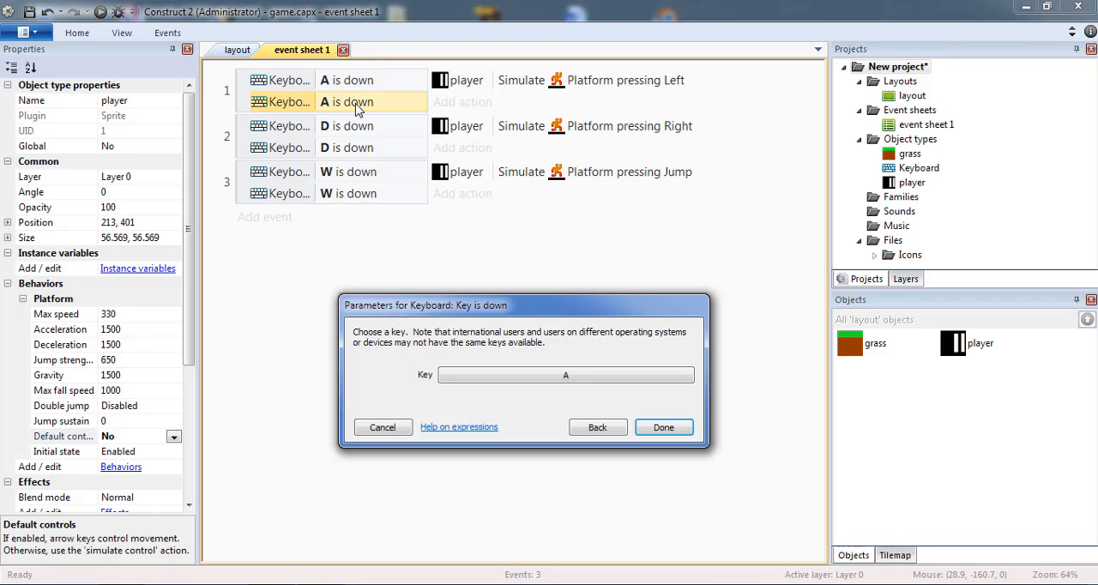
pyautogui.click(526, 378)
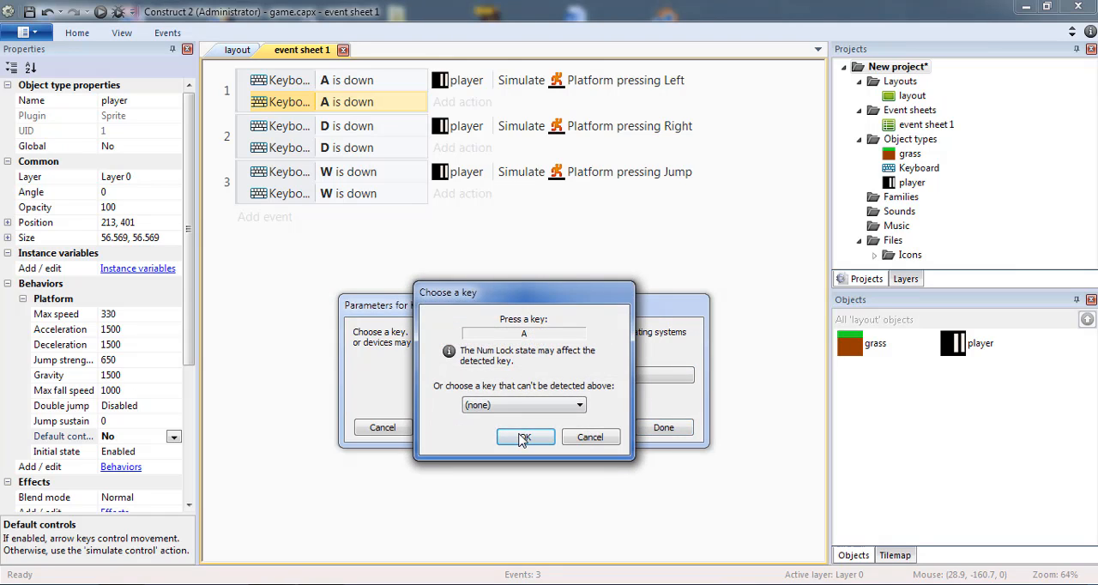
pyautogui.press('Left')
pyautogui.click(526, 437)
pyautogui.click(662, 428)
# Change the second D is down condition in the second event to the Right arrow key
pyautogui.doubleClick(350, 165)
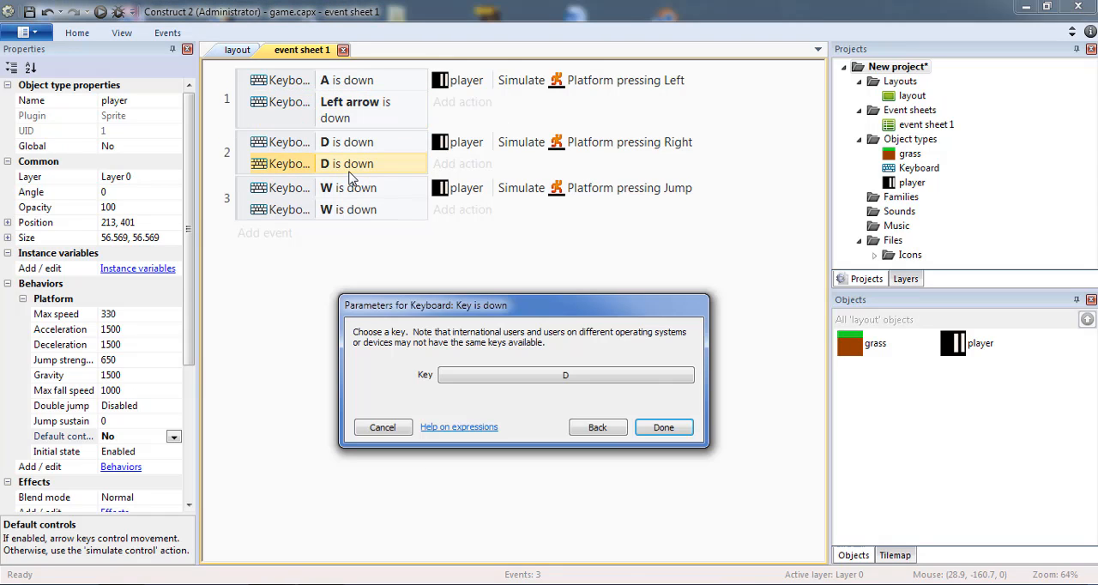
pyautogui.click(638, 380)
pyautogui.press('Right')
pyautogui.click(525, 435)
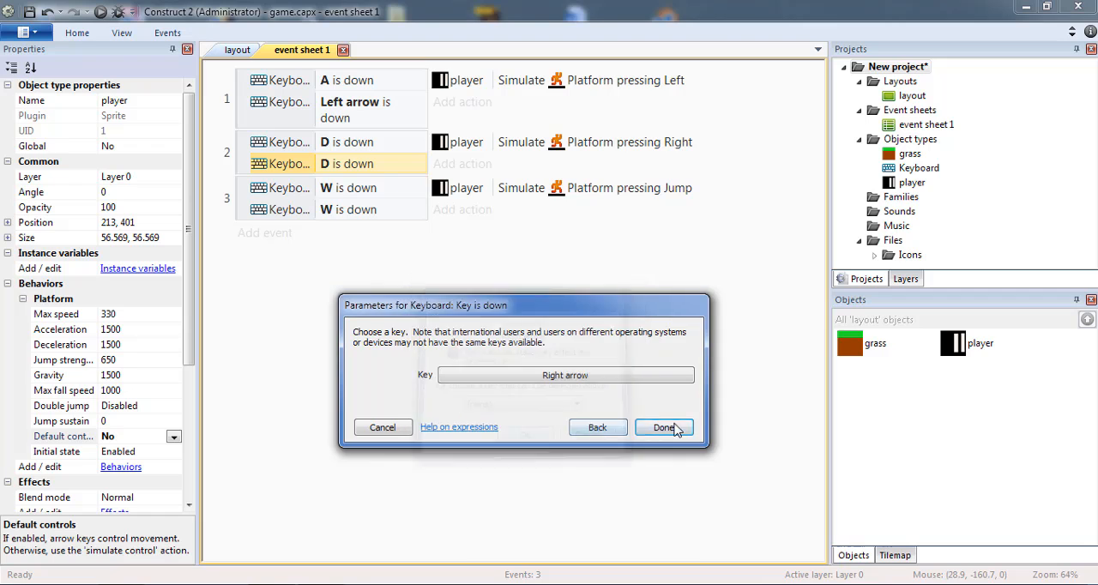
pyautogui.click(663, 427)
# Change the second W is down condition in the third event to the Up arrow key
pyautogui.doubleClick(339, 224)
pyautogui.click(566, 376)
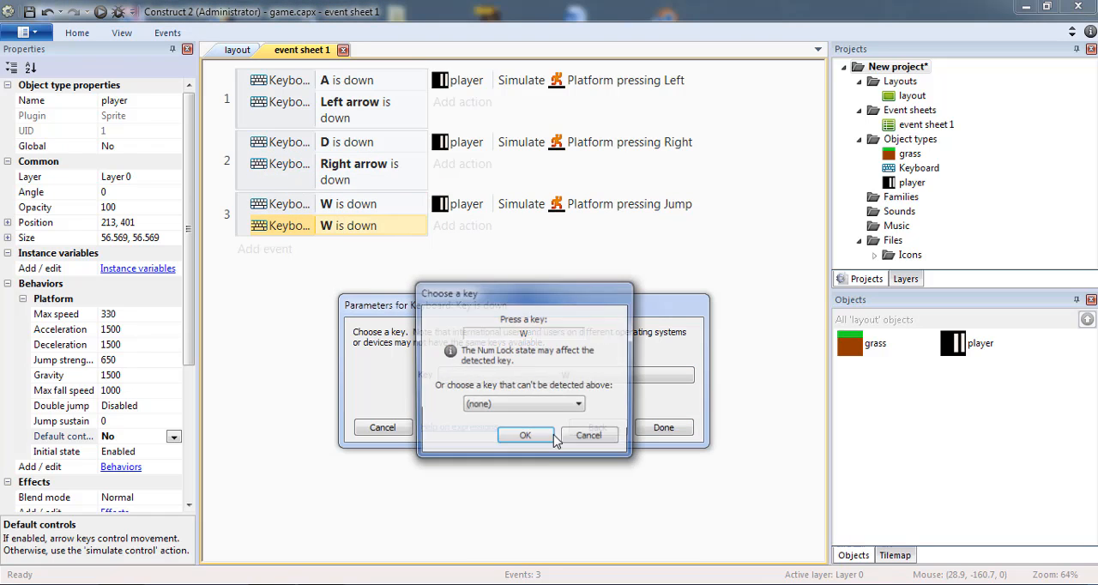
pyautogui.press('Up')
pyautogui.click(525, 438)
pyautogui.click(665, 429)
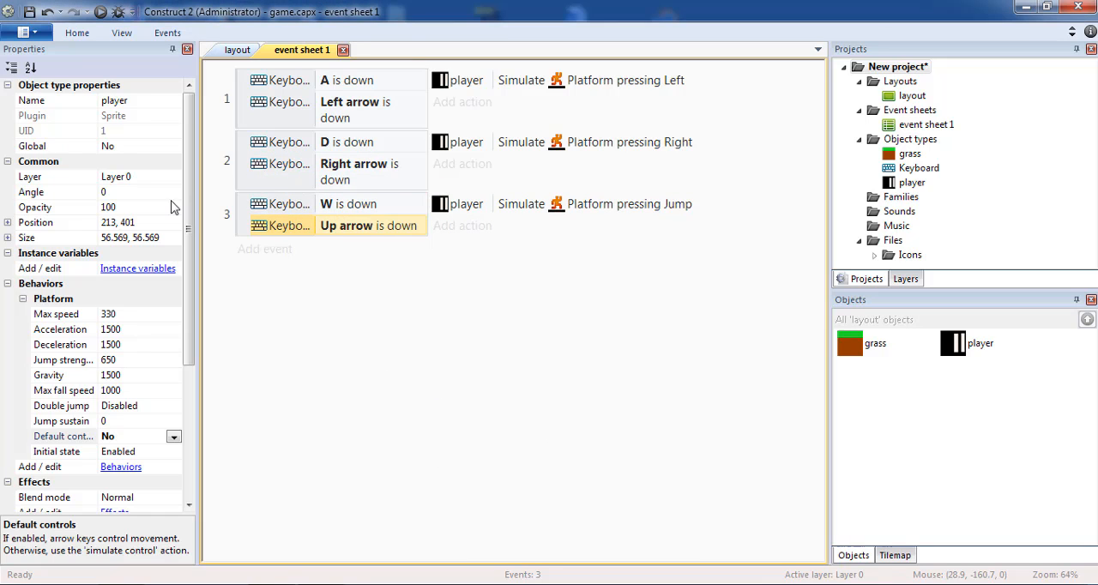
# Turn the third event, with the W and Up arrow conditions, into an 'Or' block
pyautogui.click(243, 216)
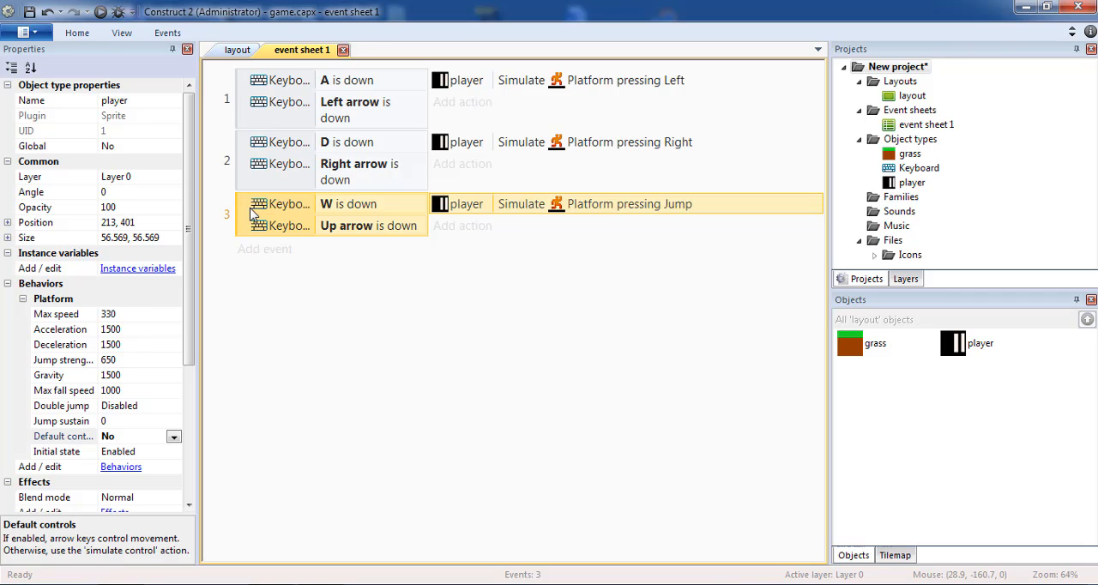
pyautogui.click(265, 293)
pyautogui.click(243, 217)
pyautogui.rightClick(243, 220)
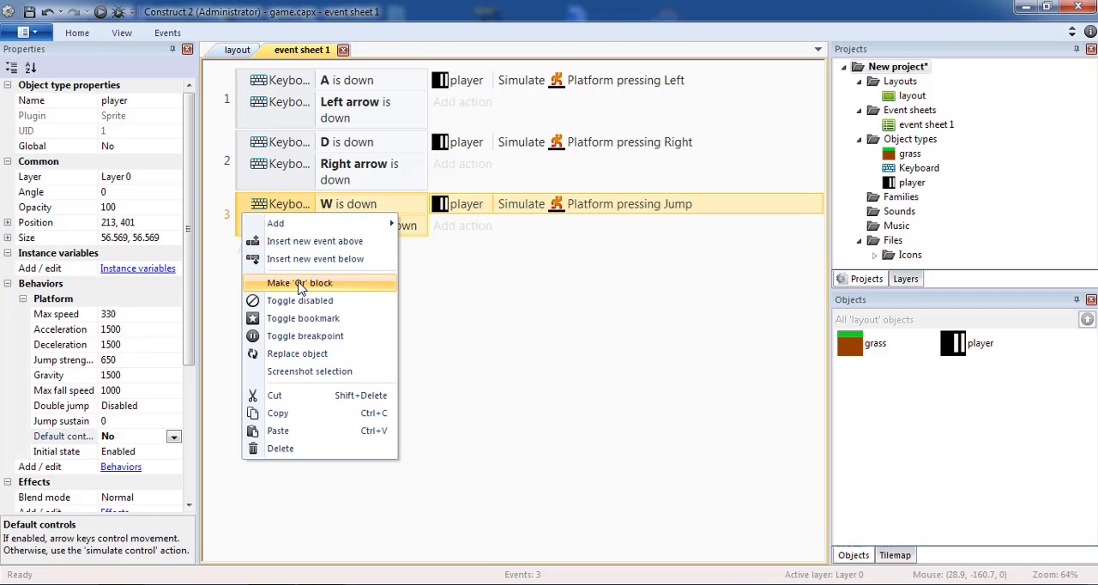
pyautogui.click(299, 285)
# Make the D / Right arrow event and the A / Left arrow event 'Or' blocks as well
pyautogui.click(232, 176)
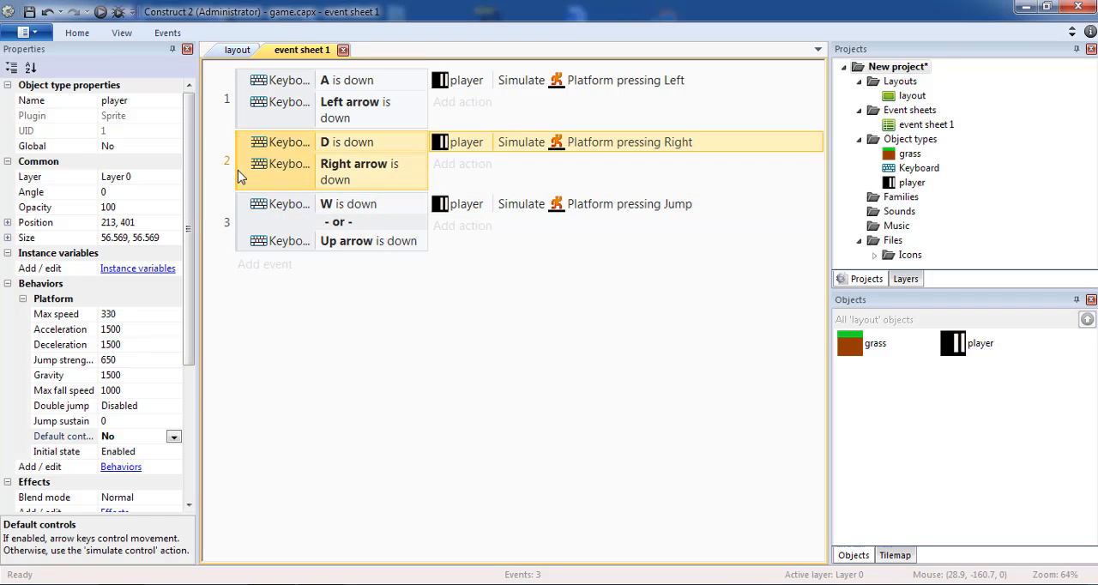
pyautogui.rightClick(239, 175)
pyautogui.click(296, 241)
pyautogui.click(249, 101)
pyautogui.rightClick(249, 101)
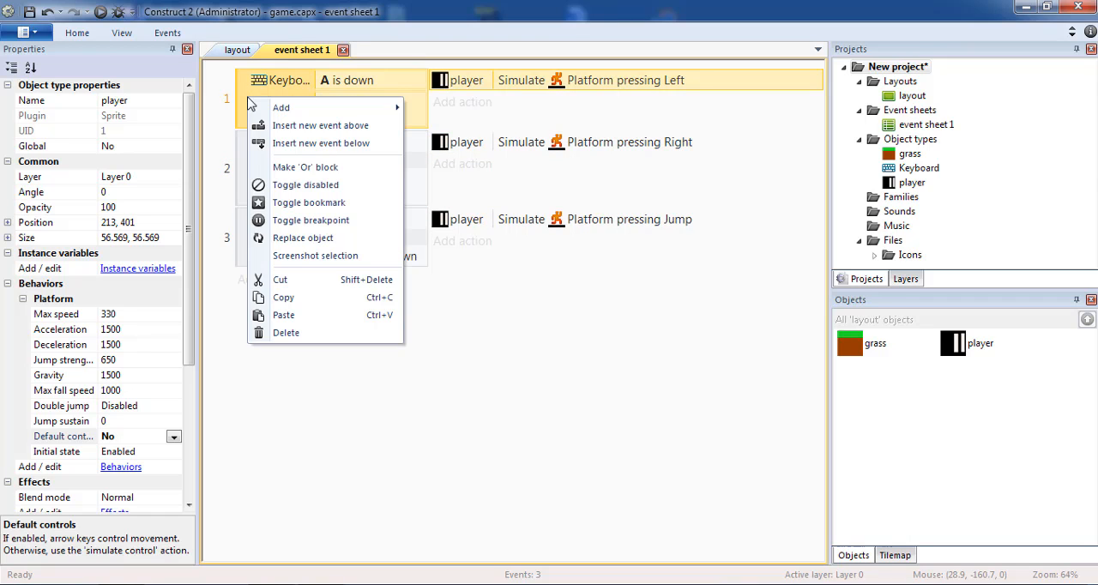
pyautogui.click(302, 167)
pyautogui.click(473, 287)
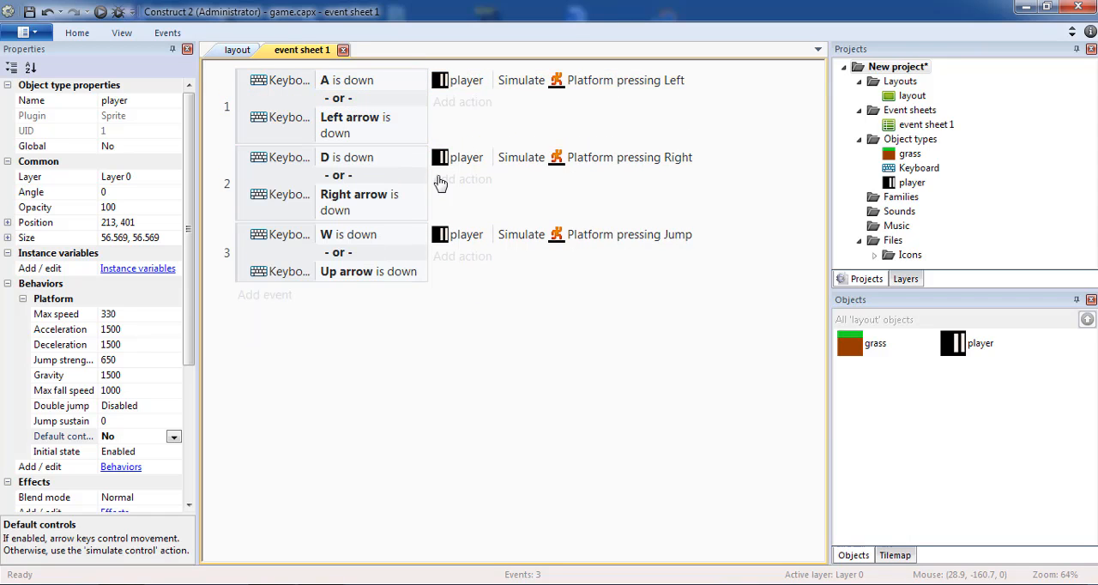
# Add a Set mirrored action with state Mirrored for the player to the first event (A / Left arrow)
pyautogui.click(462, 102)
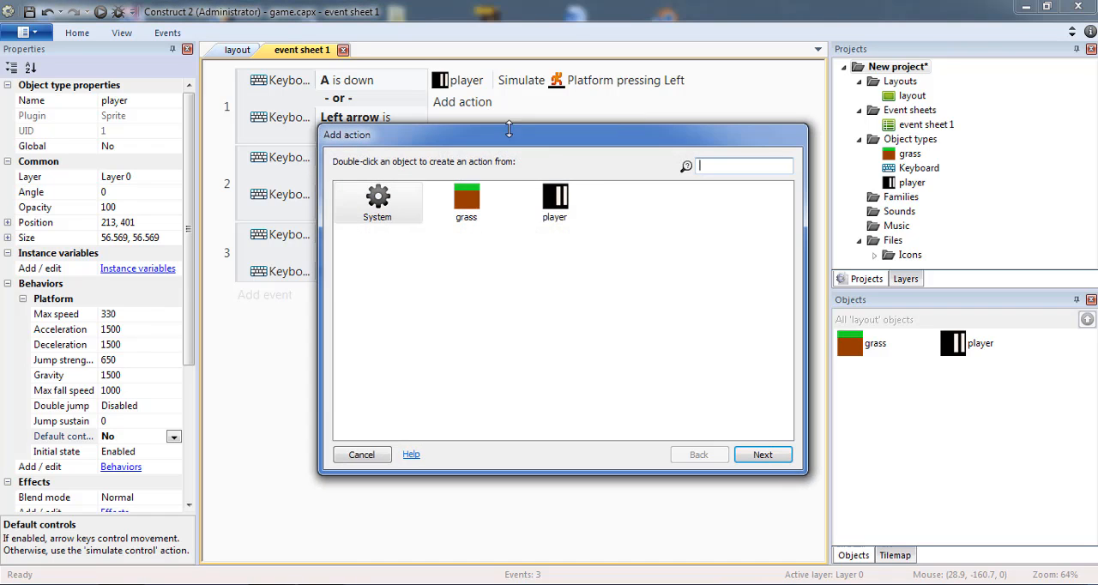
pyautogui.doubleClick(551, 214)
pyautogui.doubleClick(391, 382)
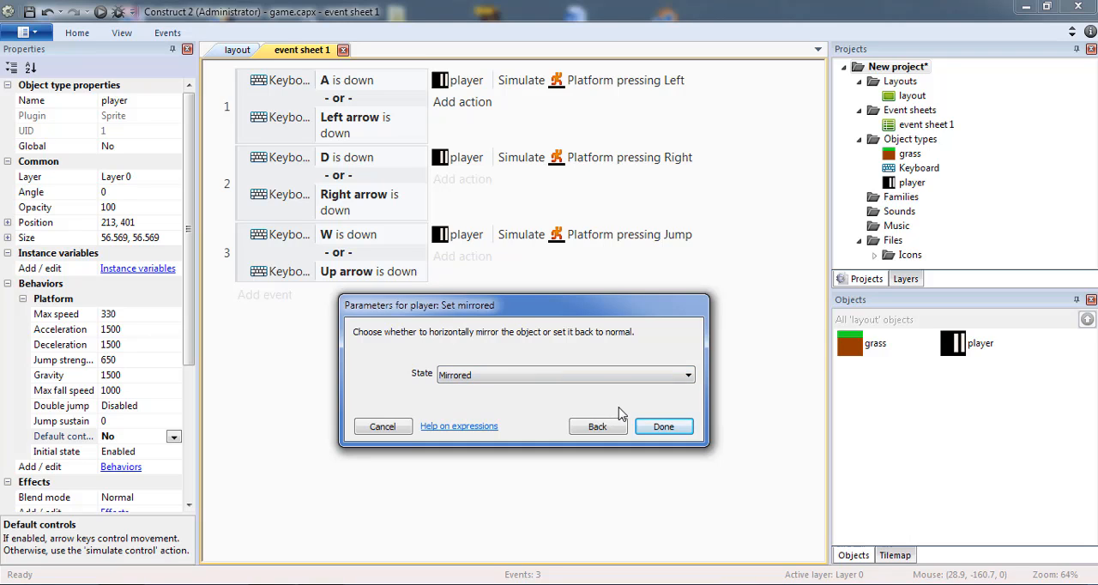
pyautogui.click(664, 427)
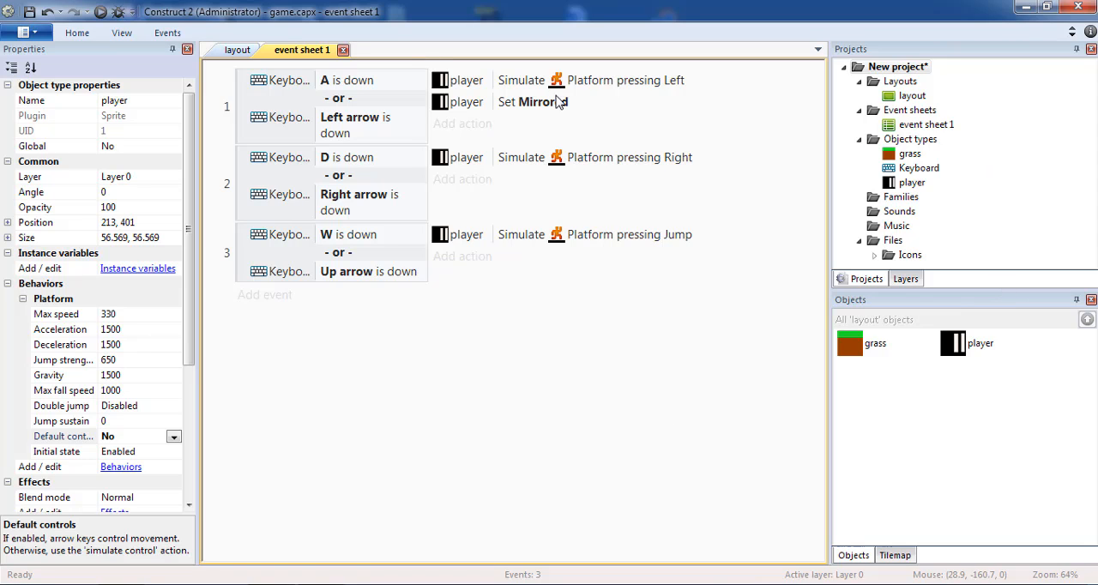
pyautogui.click(230, 51)
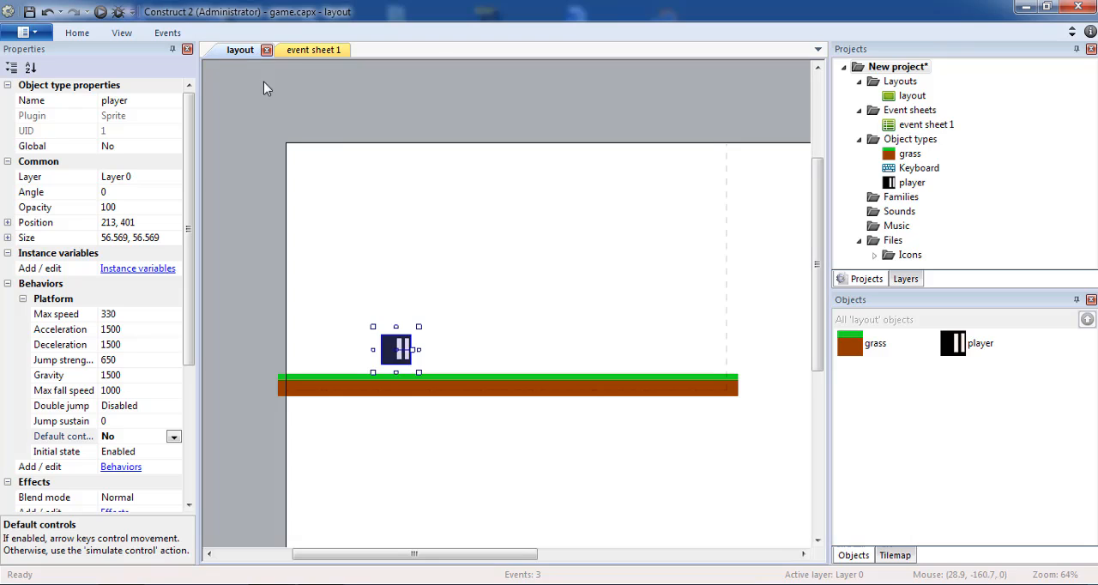
pyautogui.click(425, 341)
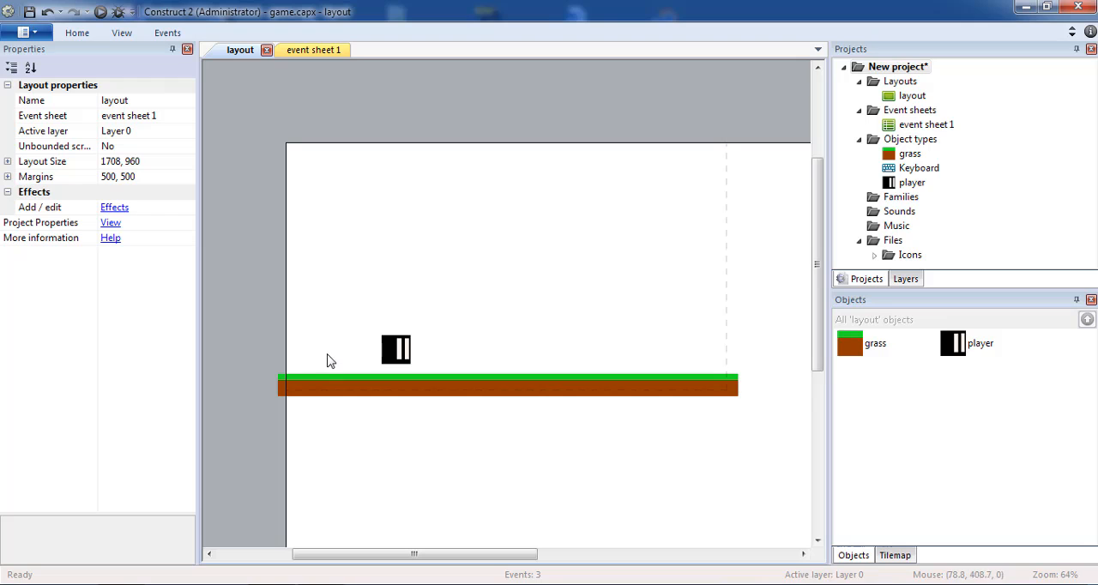
pyautogui.click(333, 52)
# Copy the player's Set Mirrored action into the second event (D / Right arrow) and set its state to Not mirrored
pyautogui.click(507, 105)
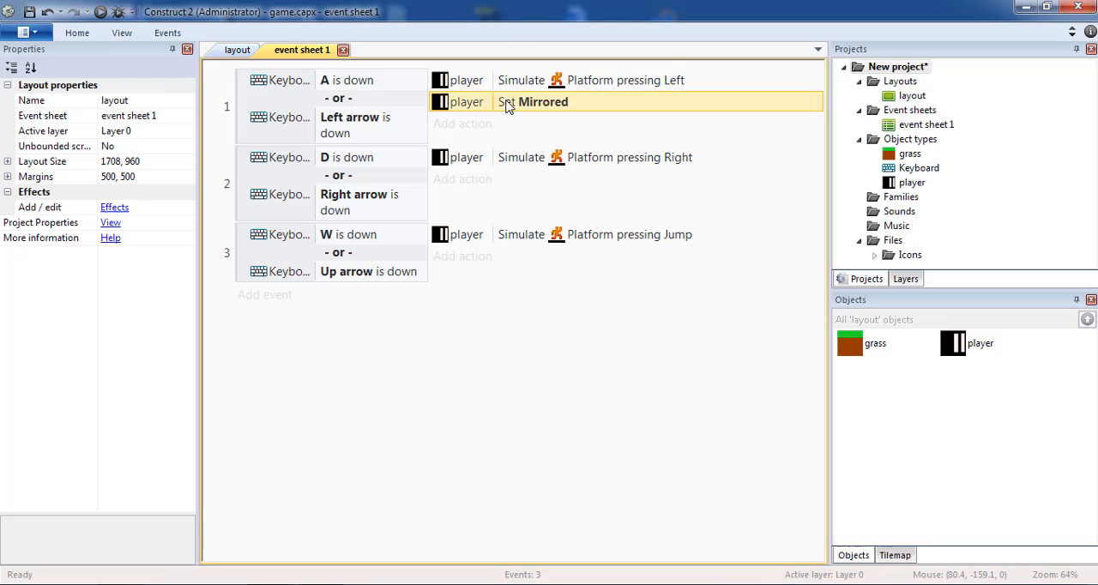
pyautogui.keyDown('ctrl'); pyautogui.moveTo(508, 105); pyautogui.dragTo(510, 186); pyautogui.keyUp('ctrl')
pyautogui.doubleClick(511, 186)
pyautogui.click(483, 375)
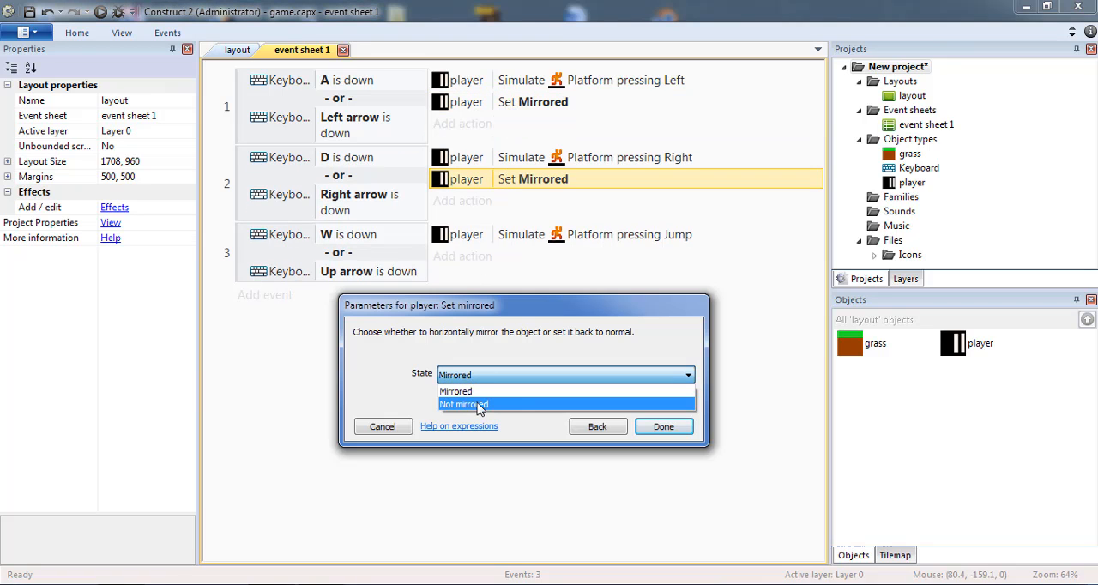
pyautogui.click(480, 406)
pyautogui.click(663, 426)
# Save the project and return to the layout view
pyautogui.click(237, 49)
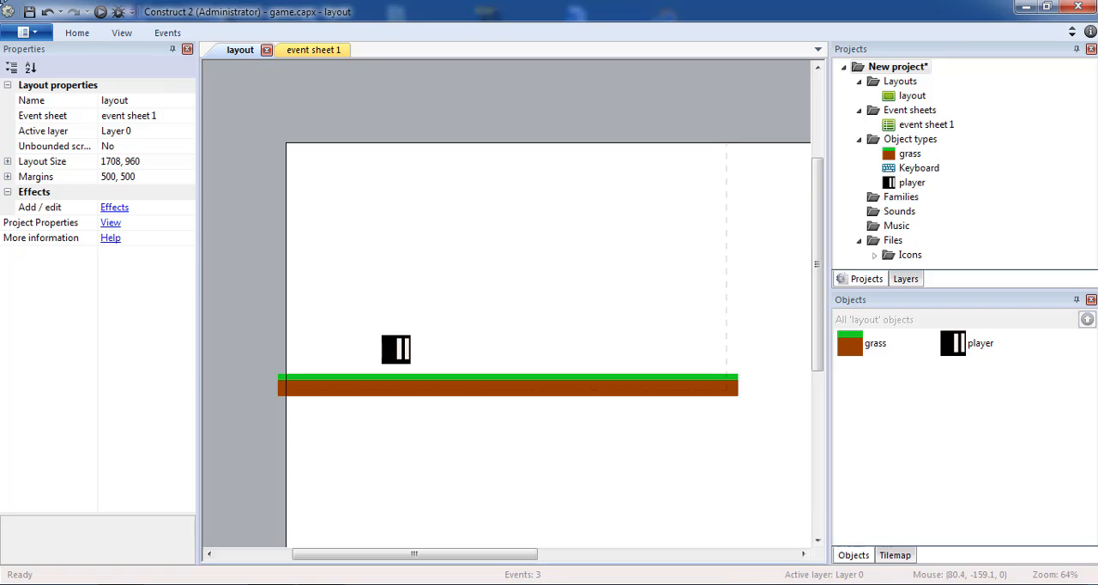
pyautogui.click(29, 12)
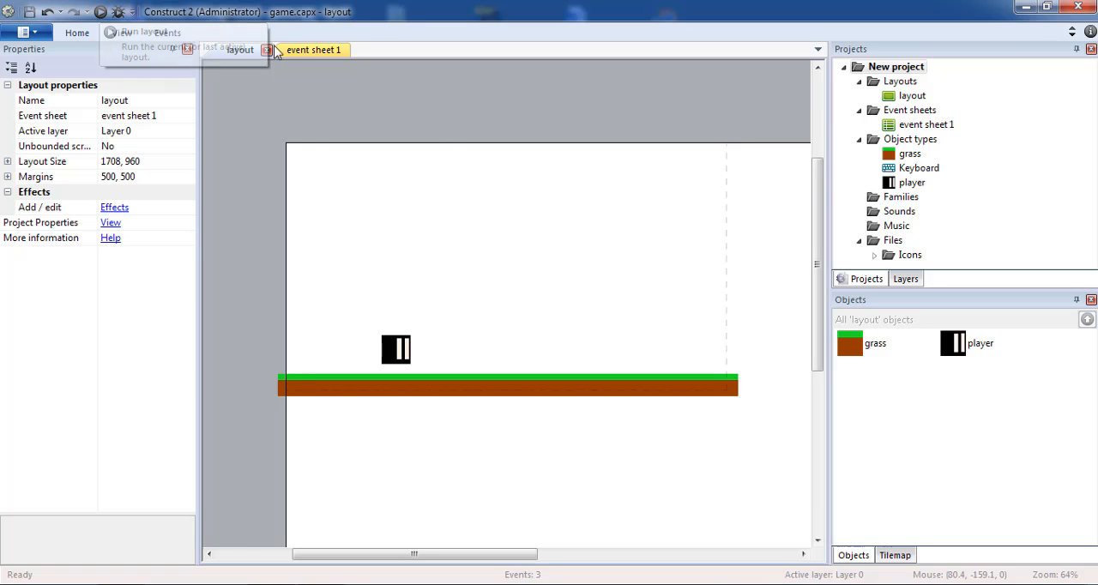
pyautogui.click(300, 50)
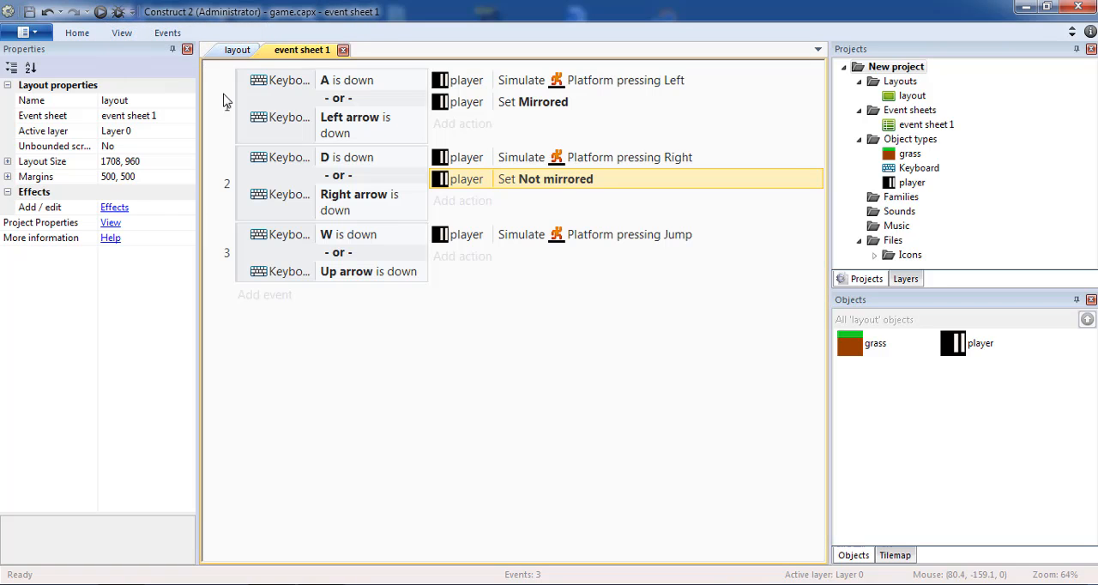
pyautogui.click(229, 51)
# Run the layout preview, test moving the player left and right and jumping in both directions, and close the preview
pyautogui.click(101, 12)
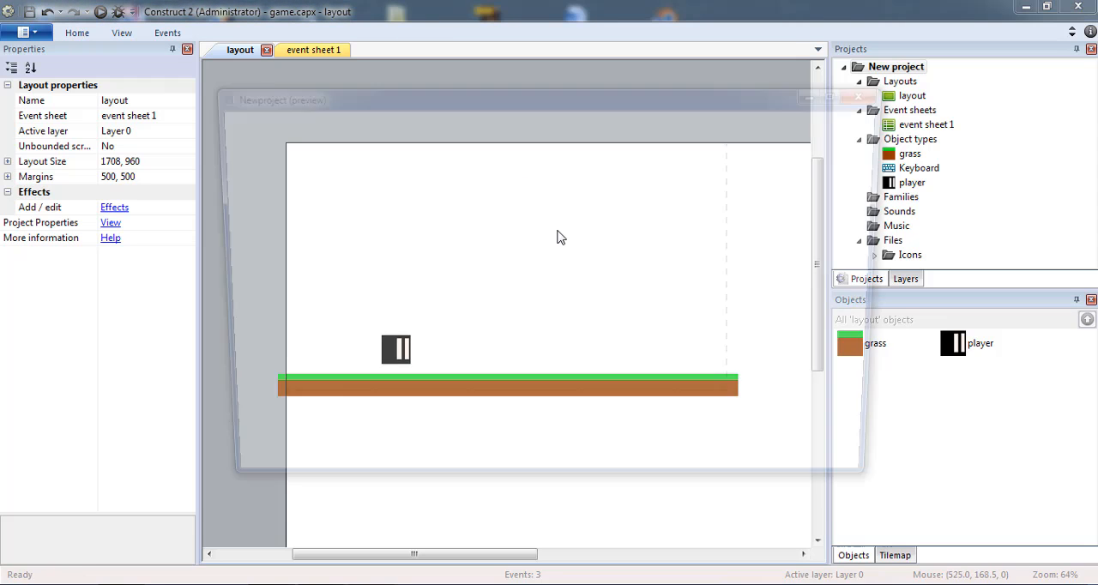
pyautogui.press('Right')
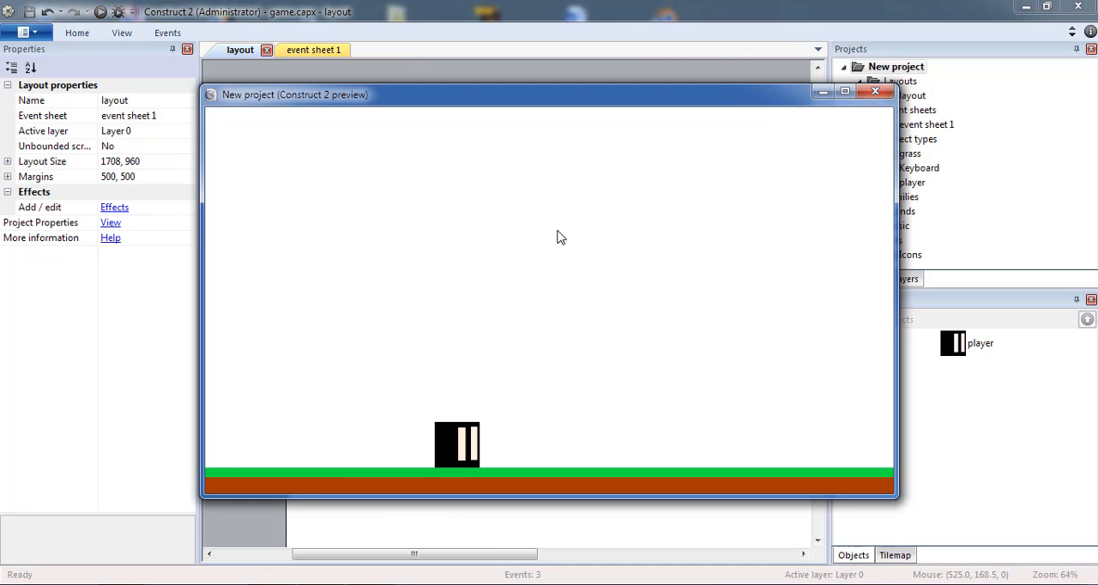
pyautogui.press('Left')
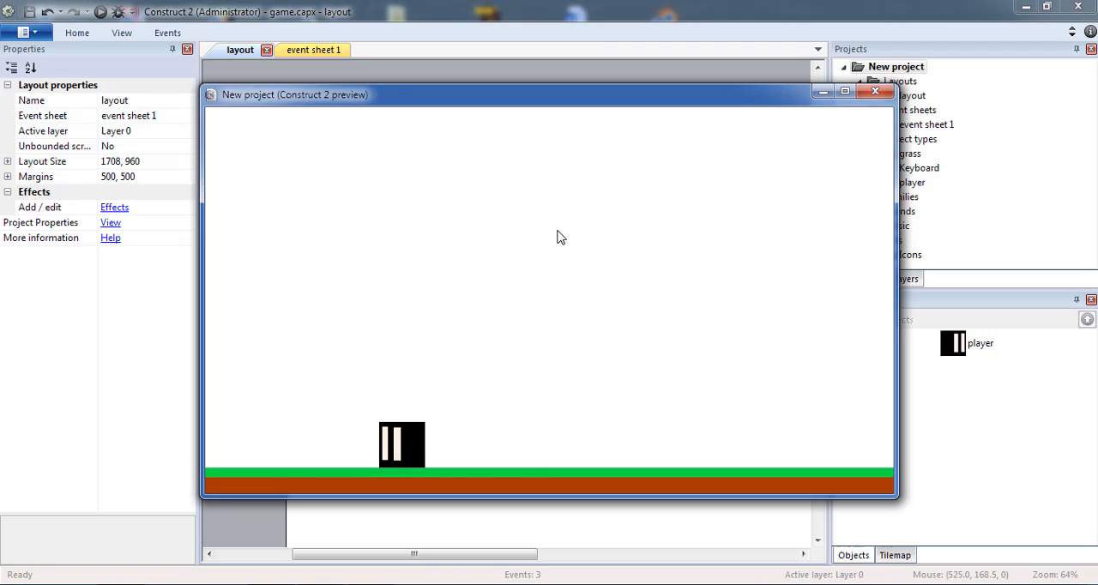
pyautogui.press('Right')
pyautogui.press('Up')
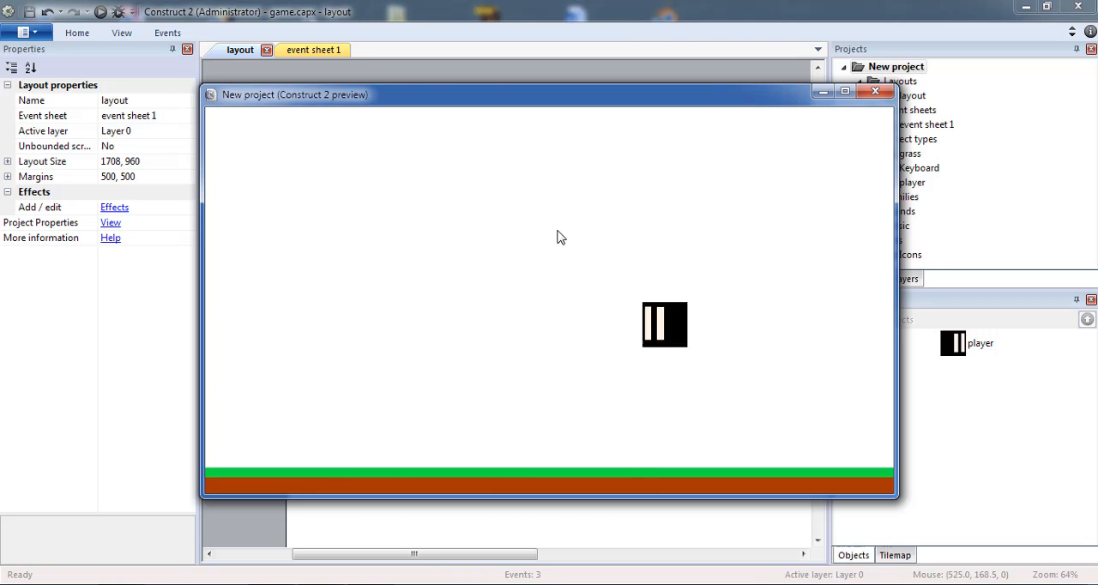
pyautogui.press('Left')
pyautogui.press('Up')
pyautogui.press('Right')
pyautogui.press('Up')
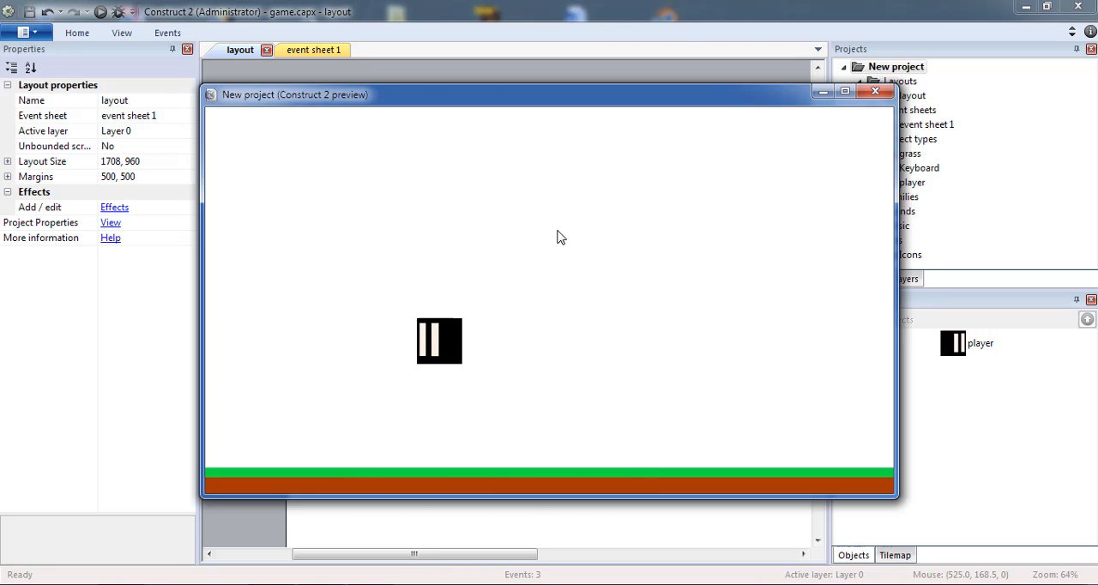
pyautogui.press('Left')
pyautogui.press('Right')
pyautogui.press('Up')
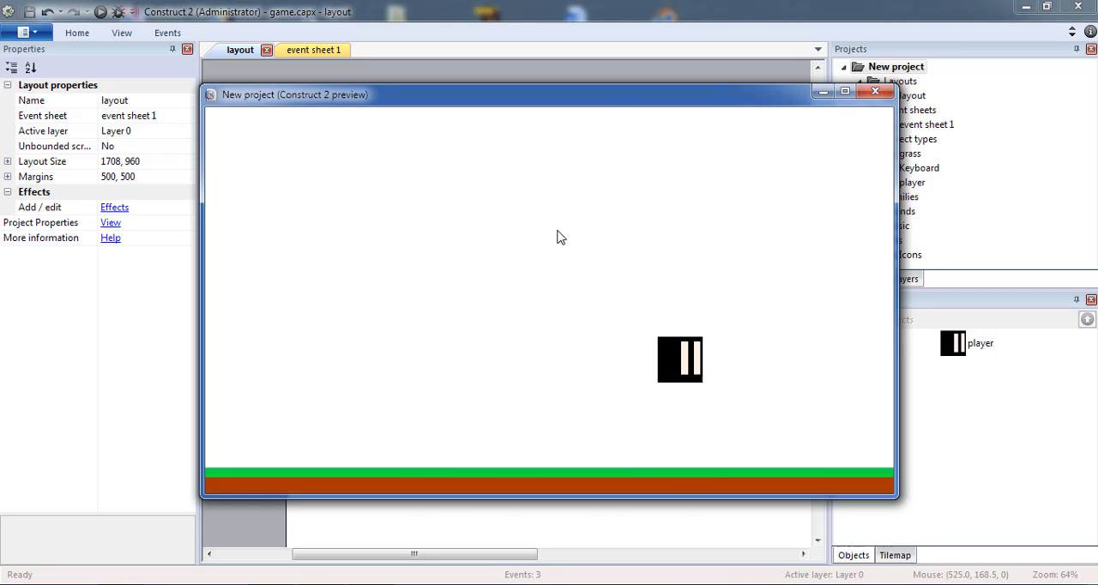
pyautogui.press('Left')
pyautogui.press('Up')
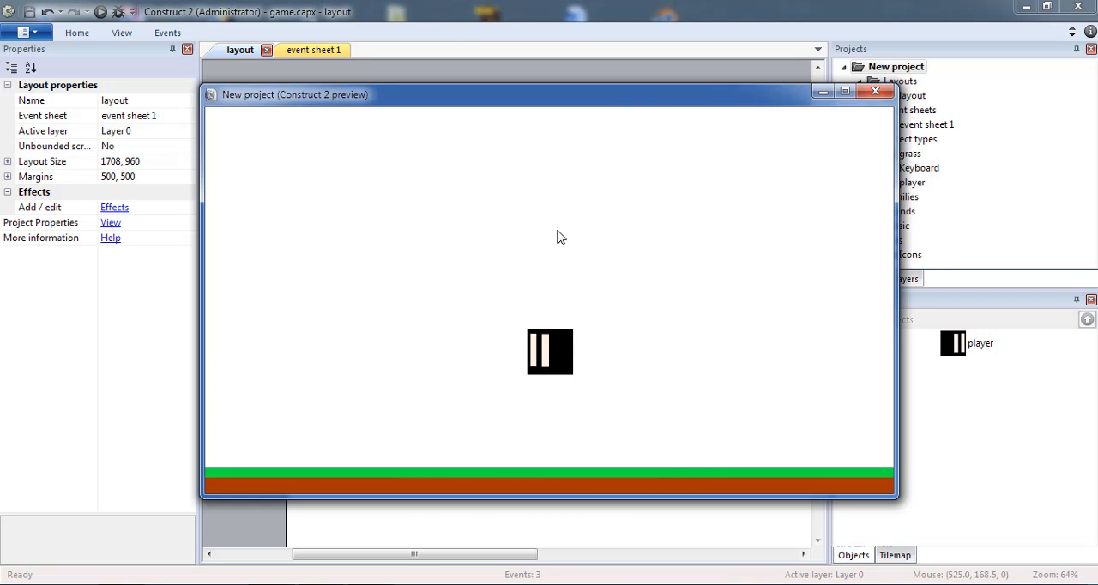
pyautogui.press('Up')
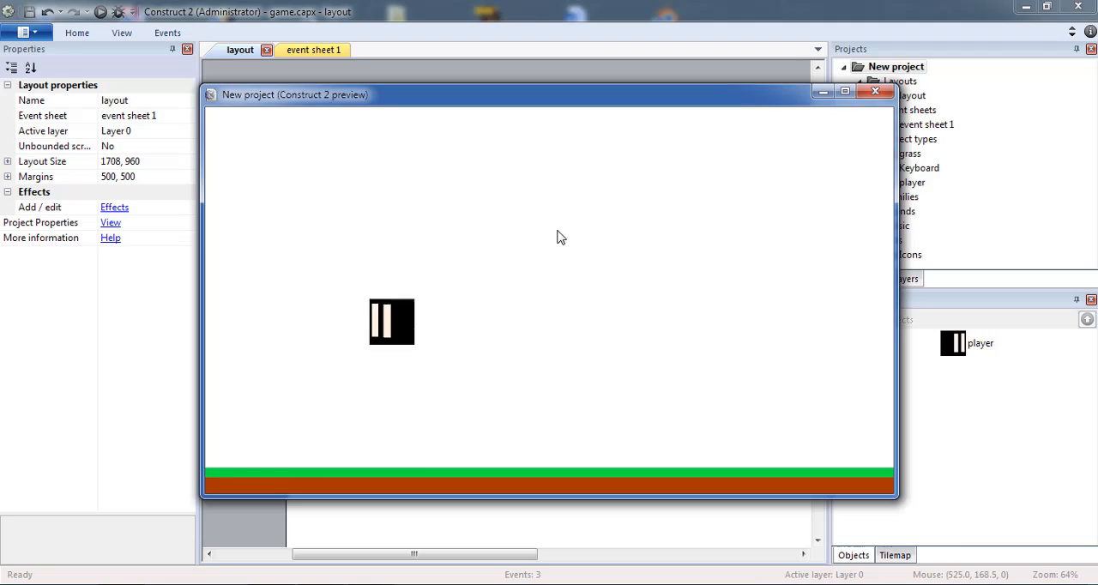
pyautogui.press('Right')
pyautogui.press('Up')
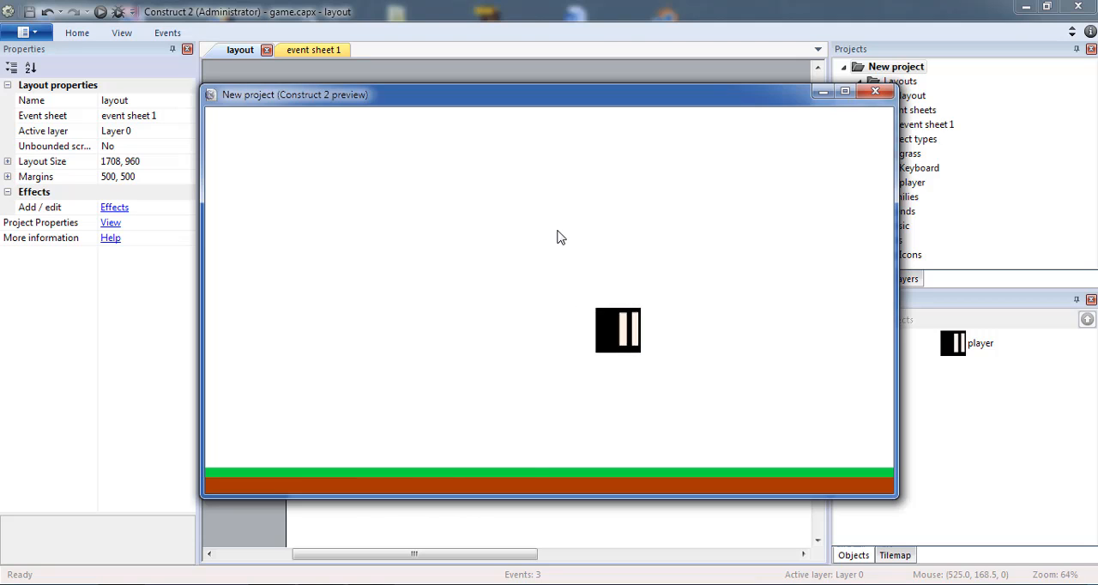
pyautogui.press('Left')
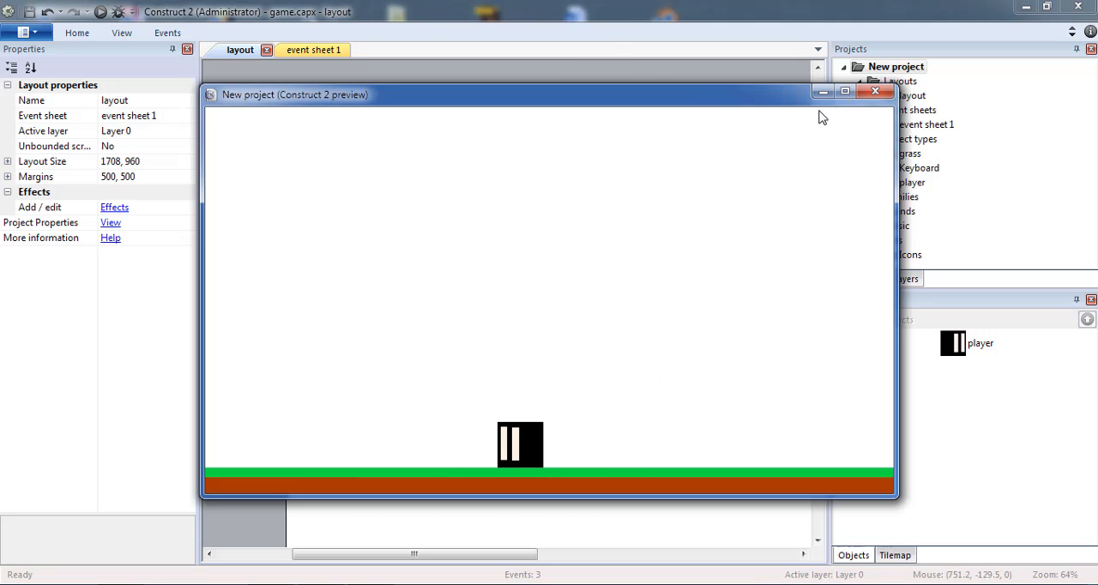
pyautogui.click(875, 92)
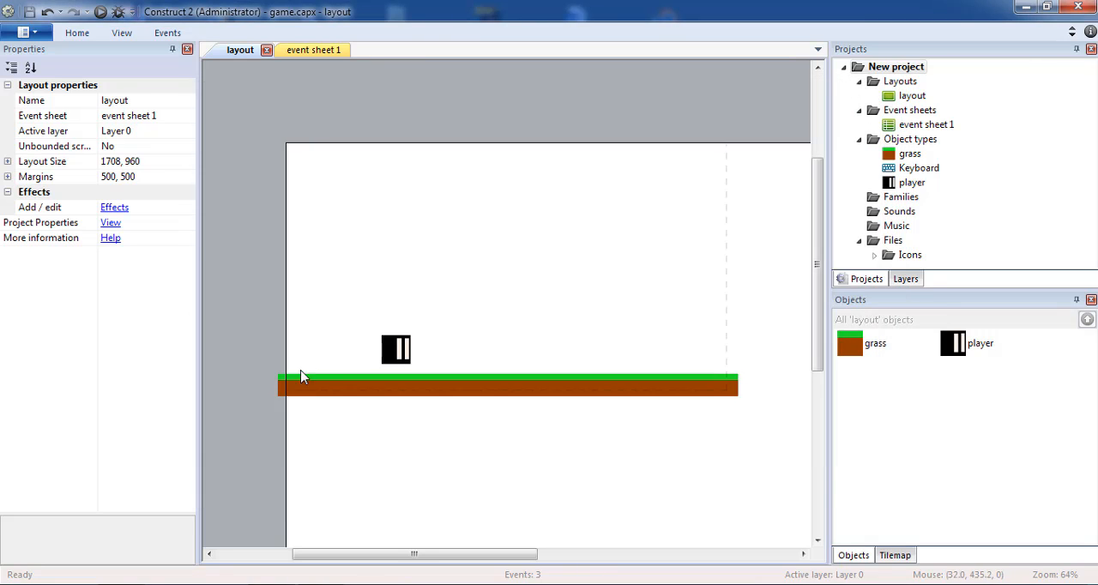
# Add the Scroll To behavior to the player sprite
pyautogui.click(399, 360)
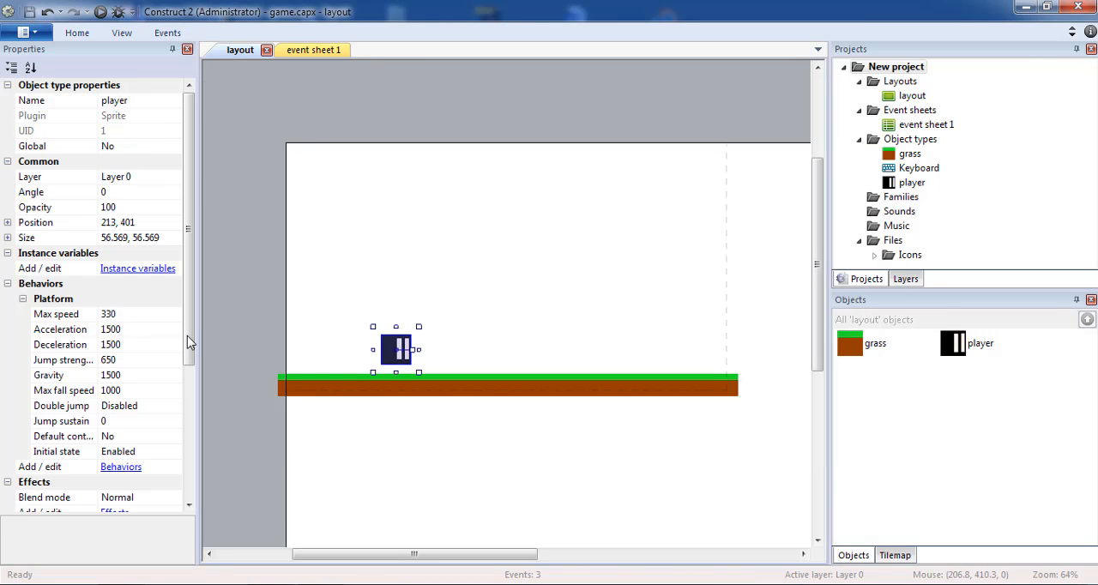
pyautogui.click(129, 467)
pyautogui.click(426, 217)
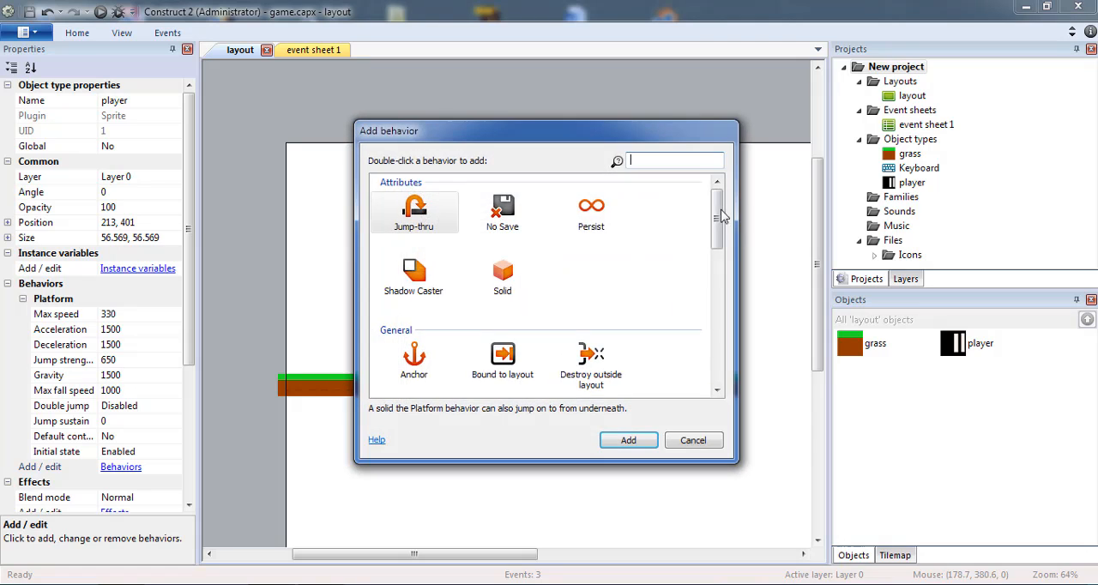
pyautogui.scroll(-3, 592, 334)
pyautogui.doubleClick(596, 338)
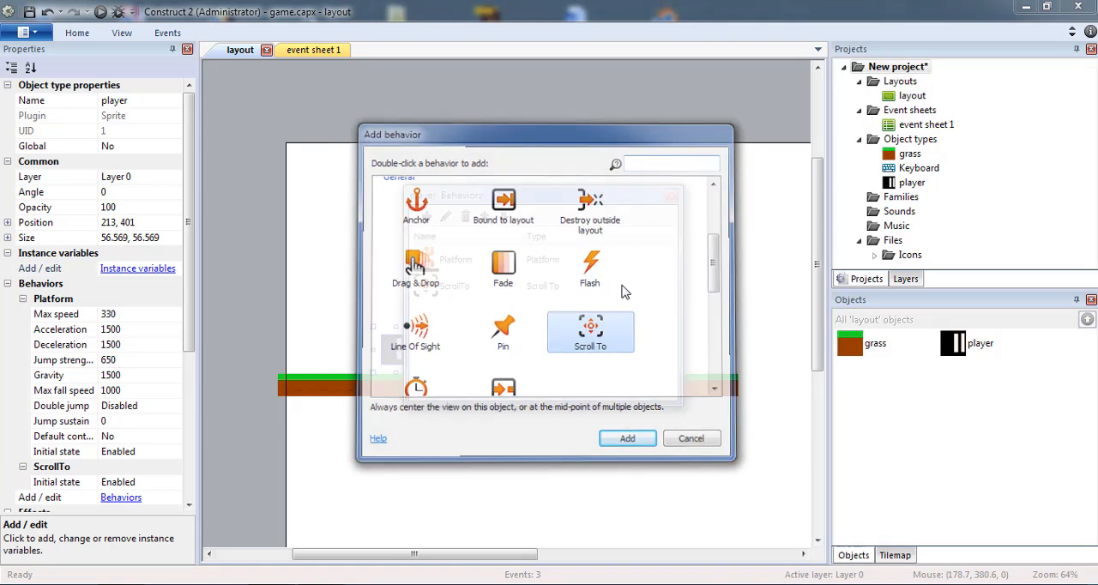
pyautogui.click(672, 195)
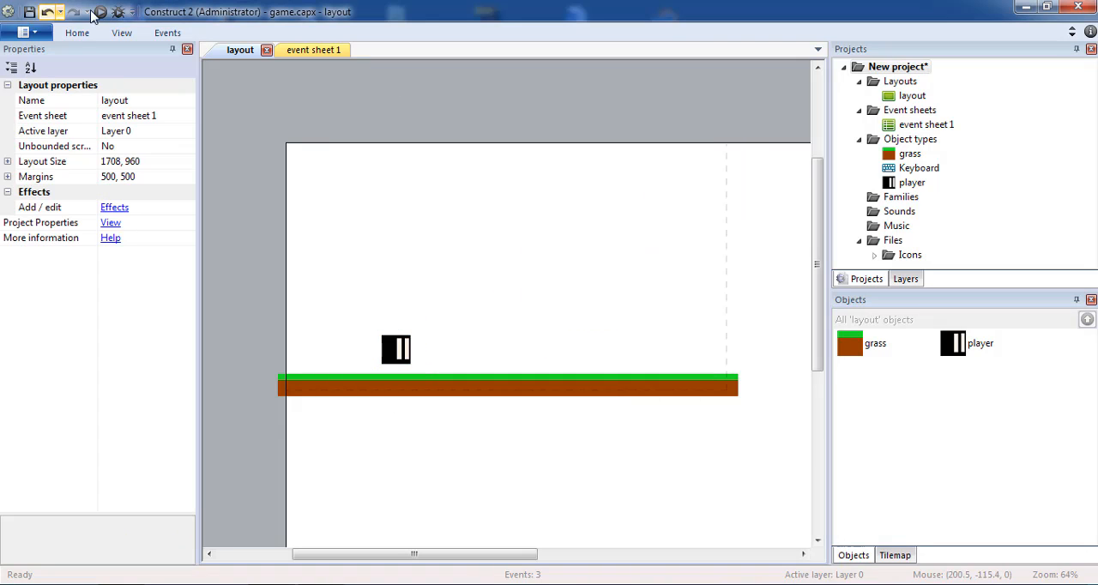
# Save the project with the Scroll To behavior in place and preview the layout
pyautogui.click(48, 12)
pyautogui.click(72, 14)
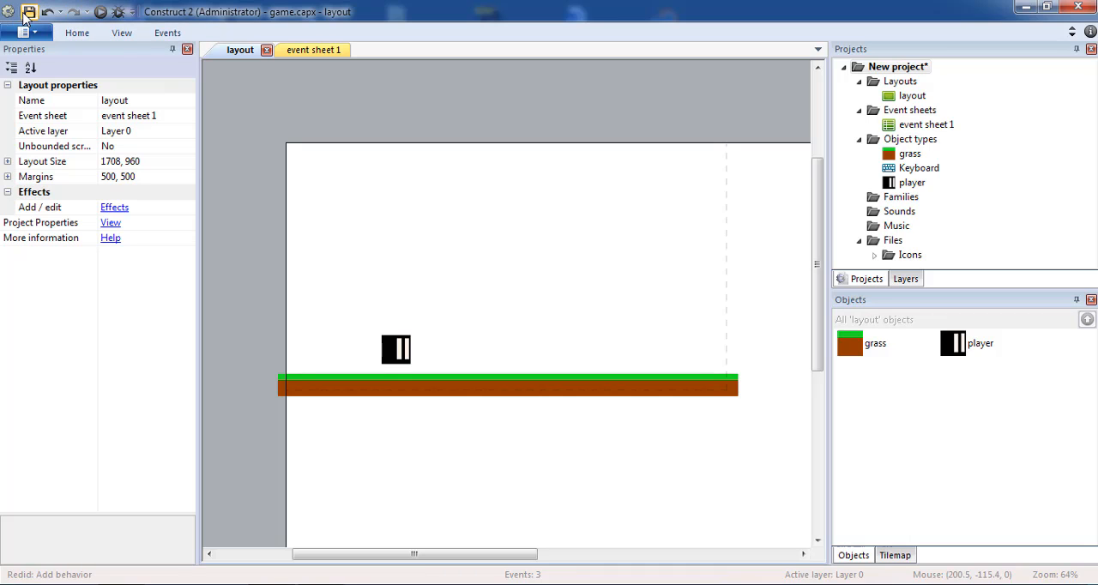
pyautogui.click(30, 13)
pyautogui.click(101, 12)
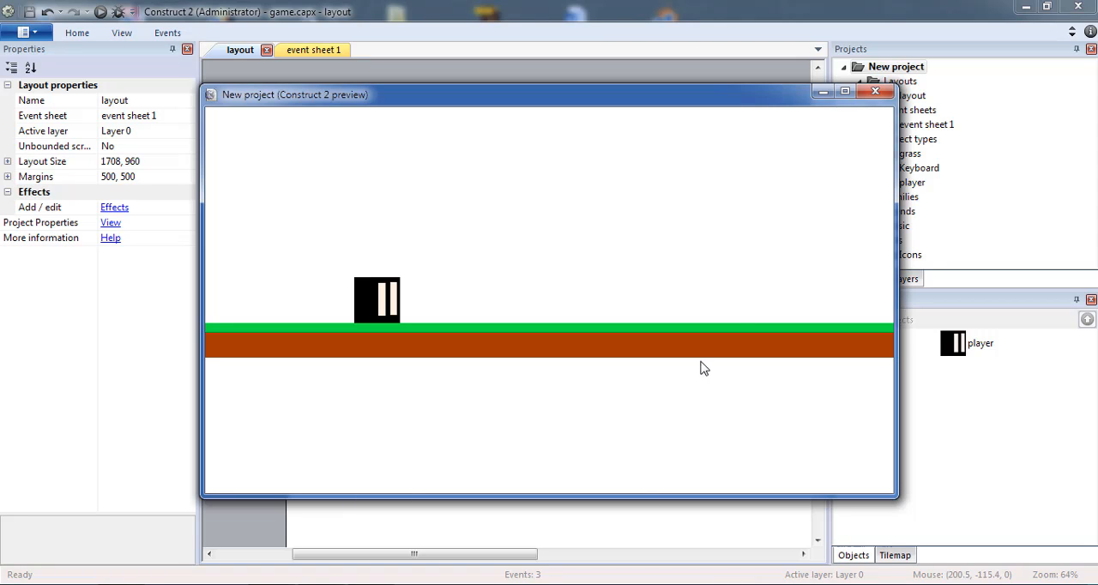
pyautogui.click(823, 91)
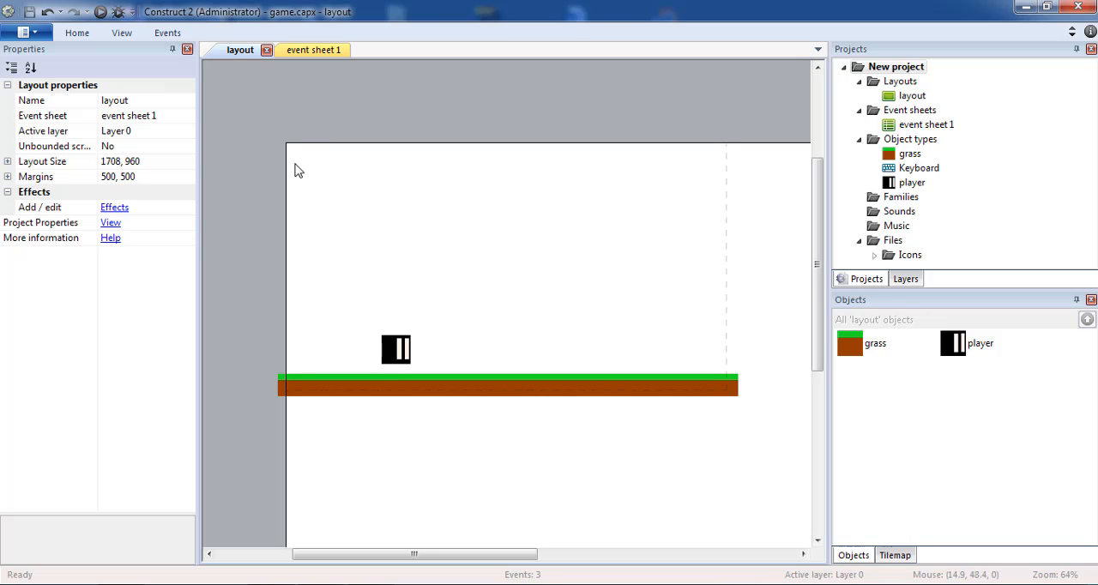
pyautogui.moveTo(289, 134); pyautogui.dragTo(695, 454)
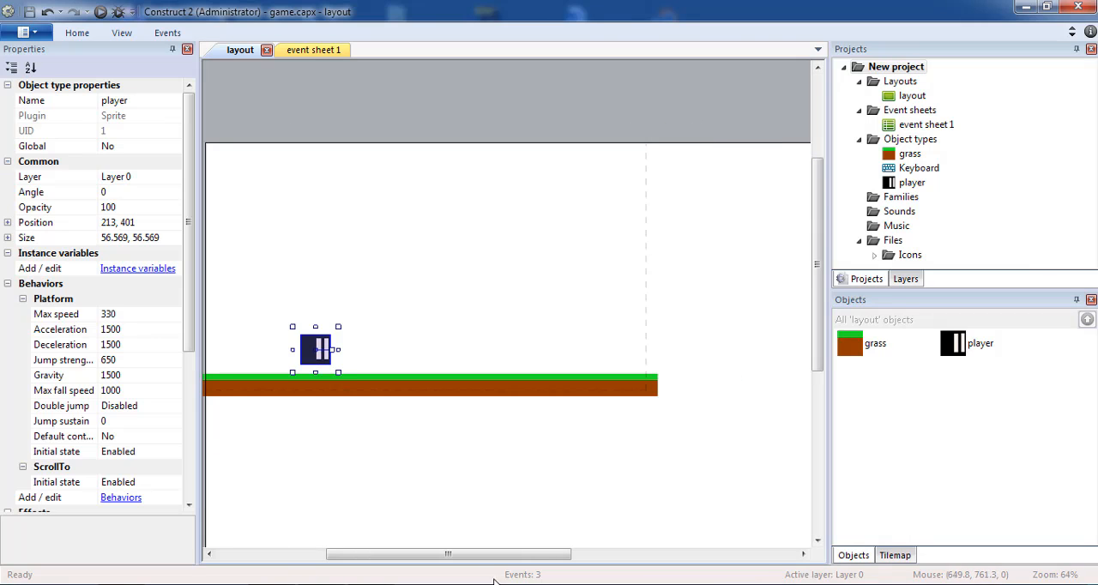
pyautogui.moveTo(494, 554); pyautogui.dragTo(447, 554)
pyautogui.moveTo(300, 130)
pyautogui.mouseDown()
pyautogui.moveTo(697, 426)
pyautogui.moveTo(781, 413)
pyautogui.moveTo(380, 214)
pyautogui.moveTo(316, 134)
pyautogui.mouseUp()
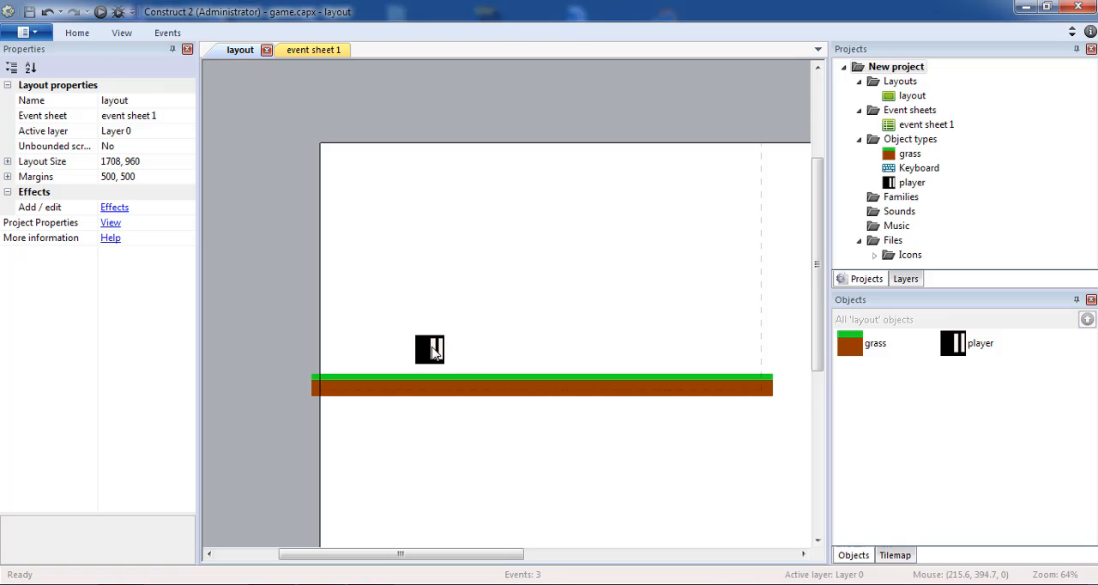
# Lower the player sprite onto the grass surface, at about position 213, 420, and deselect it
pyautogui.moveTo(435, 352); pyautogui.dragTo(431, 360)
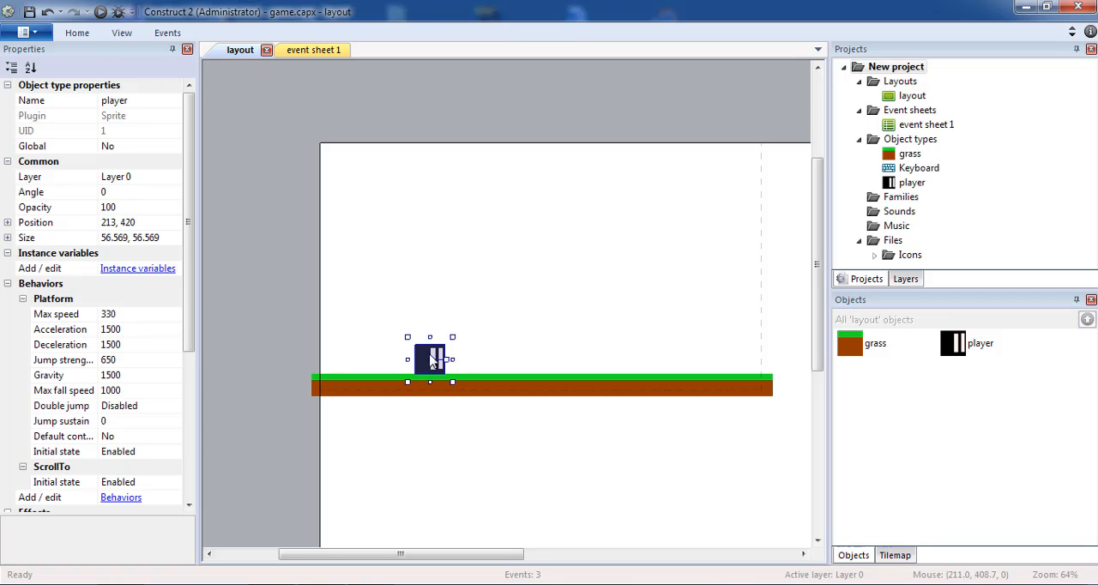
pyautogui.click(285, 192)
pyautogui.moveTo(292, 173); pyautogui.dragTo(793, 455)
pyautogui.click(795, 456)
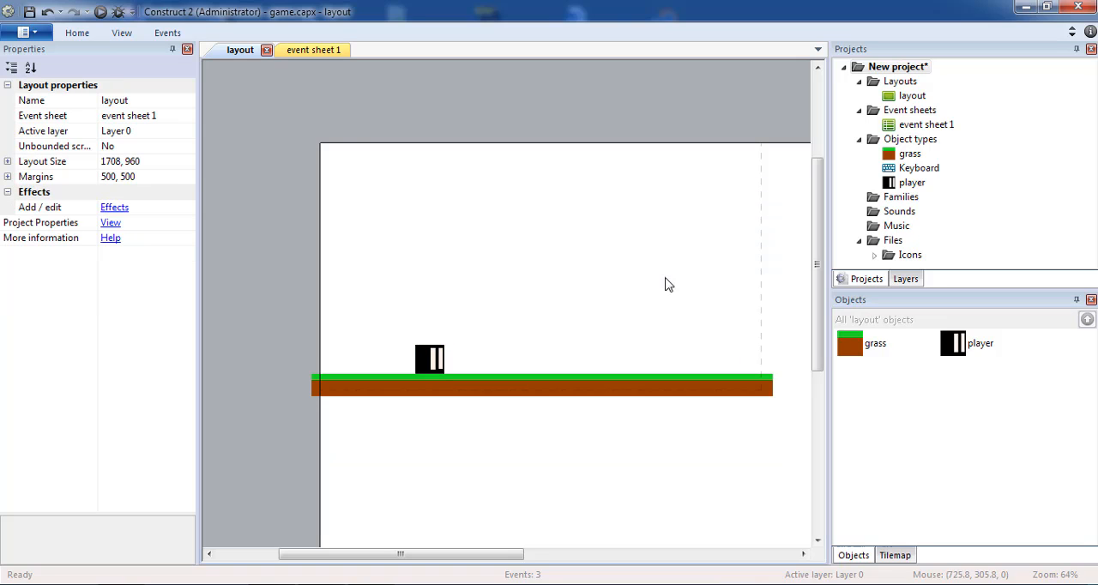
# Stretch the grass sprite's lower edge down to slightly above the layout's bottom border, keeping its upper edge in place
pyautogui.click(410, 399)
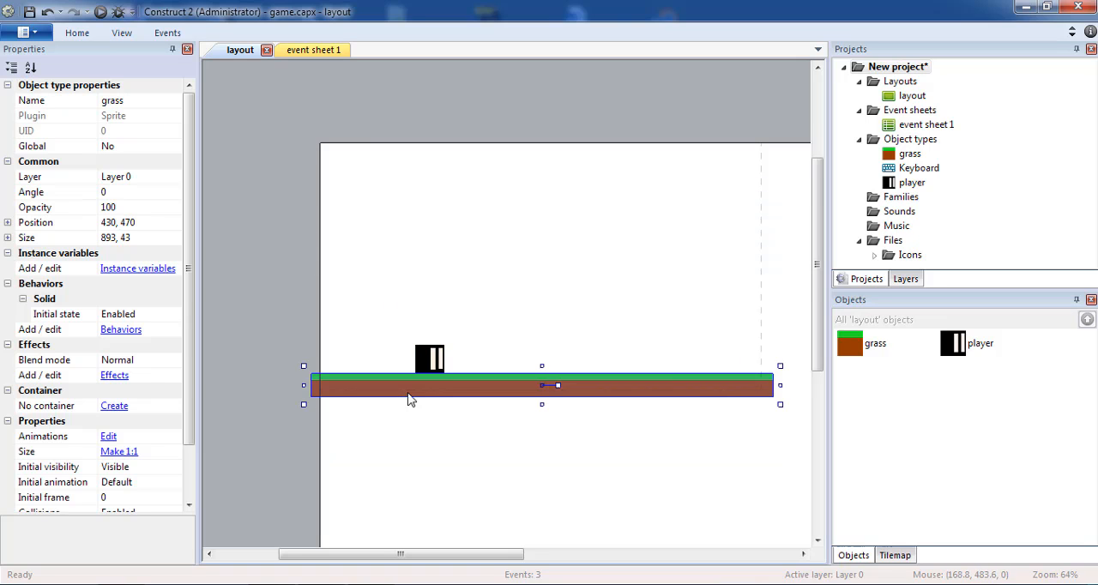
pyautogui.scroll(-5, 552, 387)
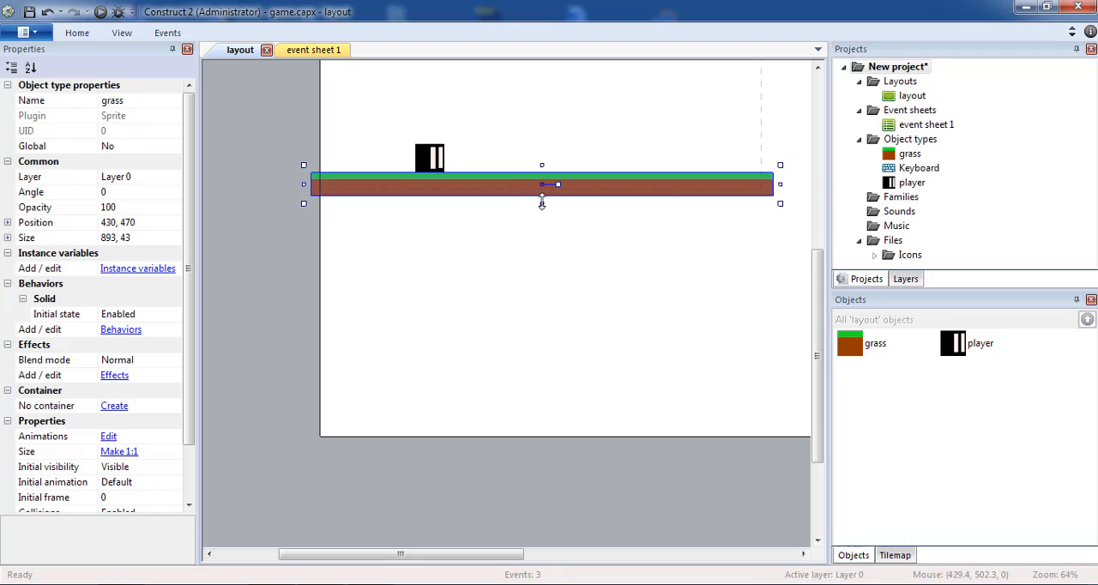
pyautogui.moveTo(542, 204); pyautogui.dragTo(548, 412)
pyautogui.moveTo(449, 559); pyautogui.dragTo(441, 318)
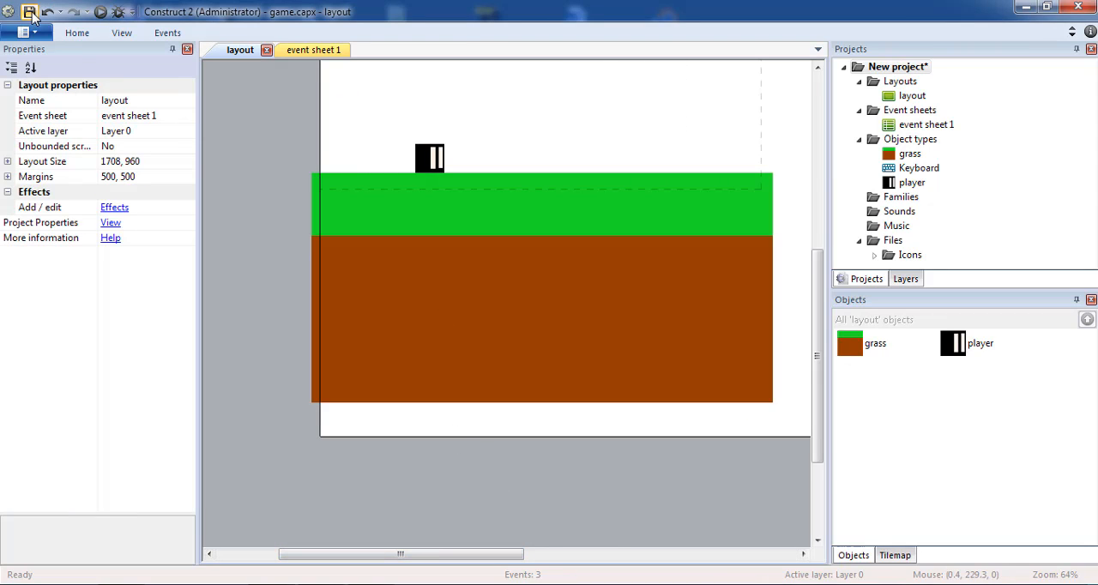
# Preview the layout, running, jumping and turning the player in both directions to test the movement and view following
pyautogui.click(101, 13)
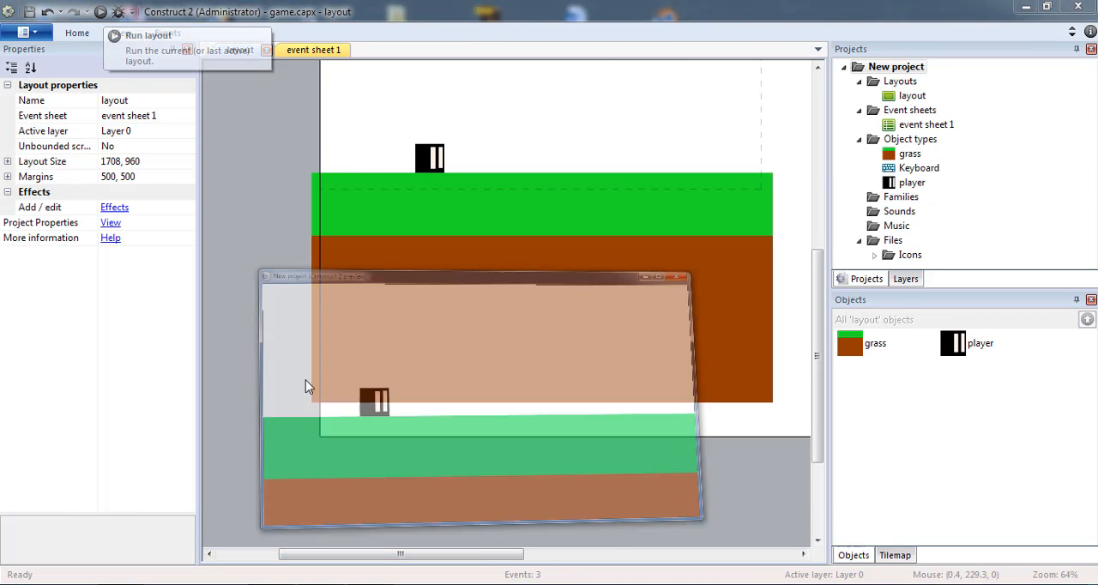
pyautogui.press('Right')
pyautogui.press('Up')
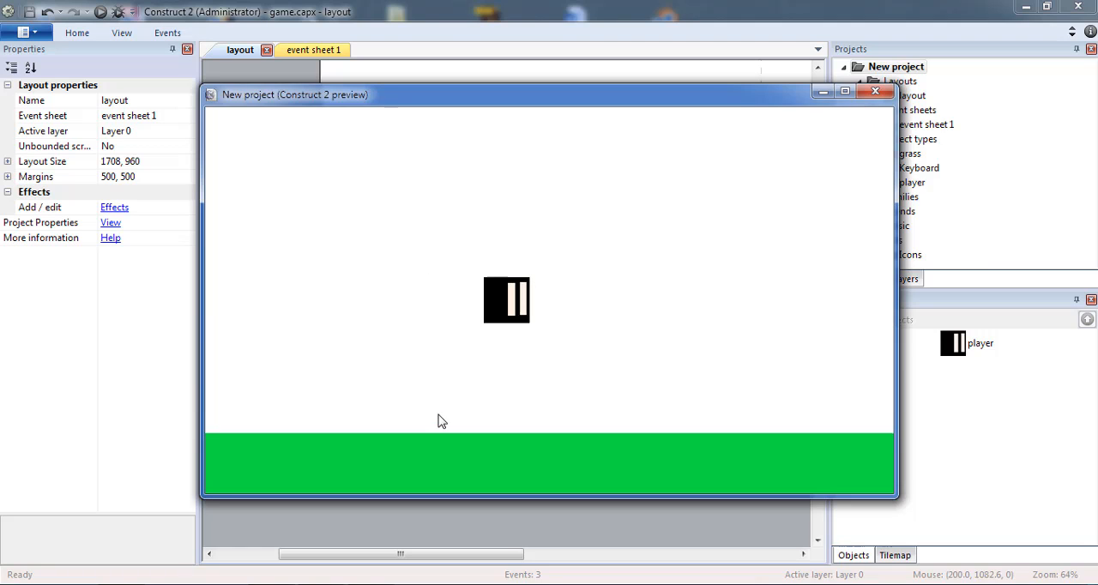
pyautogui.press('Left')
pyautogui.press('Right')
pyautogui.press('Left')
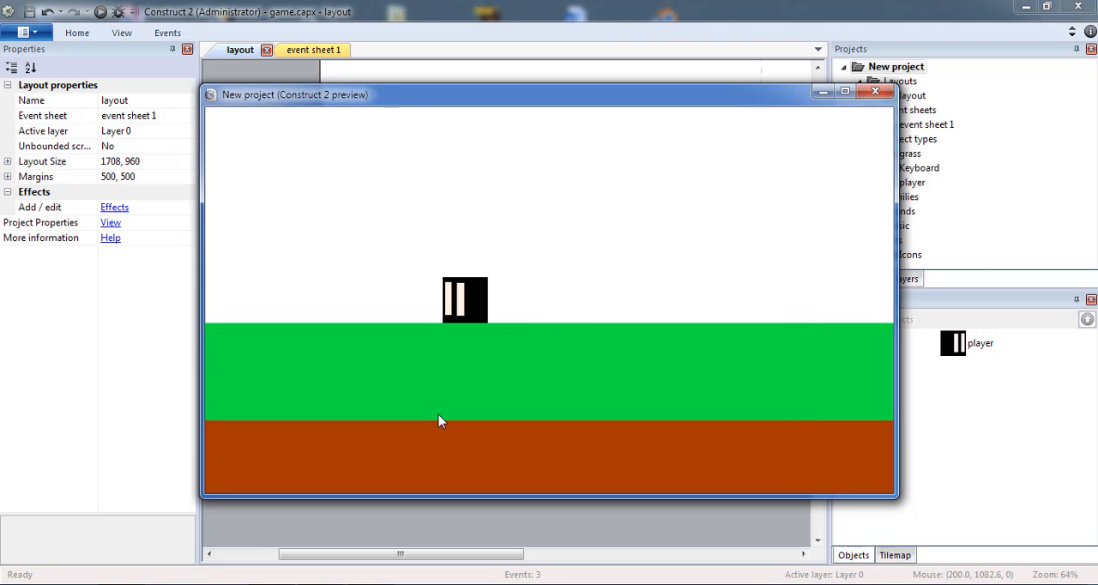
pyautogui.press('Right')
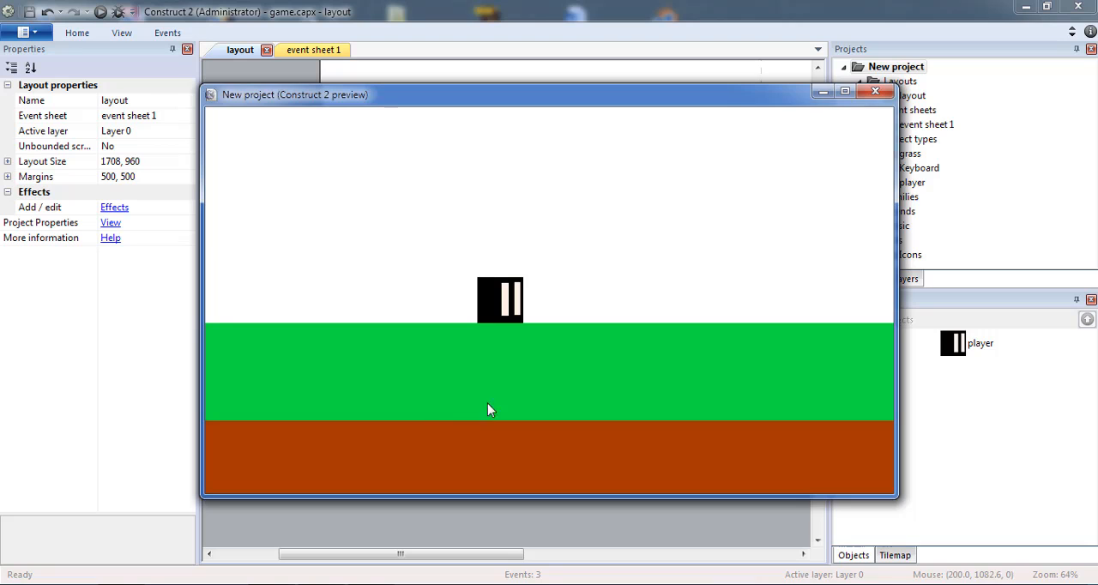
pyautogui.click(874, 92)
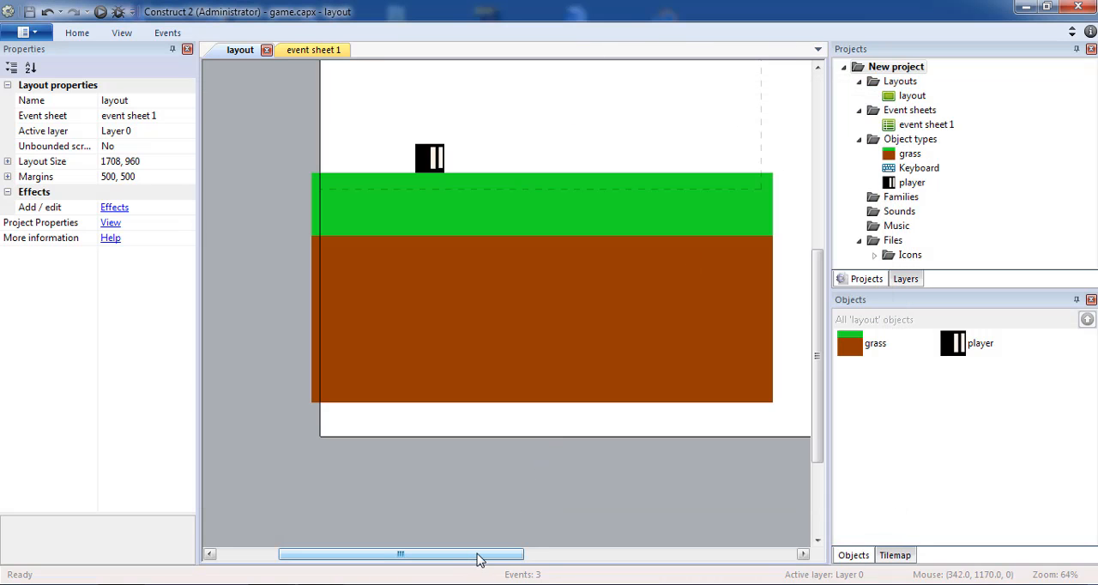
# Move the player sprite slightly left, just above the grass near its left end
pyautogui.moveTo(478, 555); pyautogui.dragTo(482, 447)
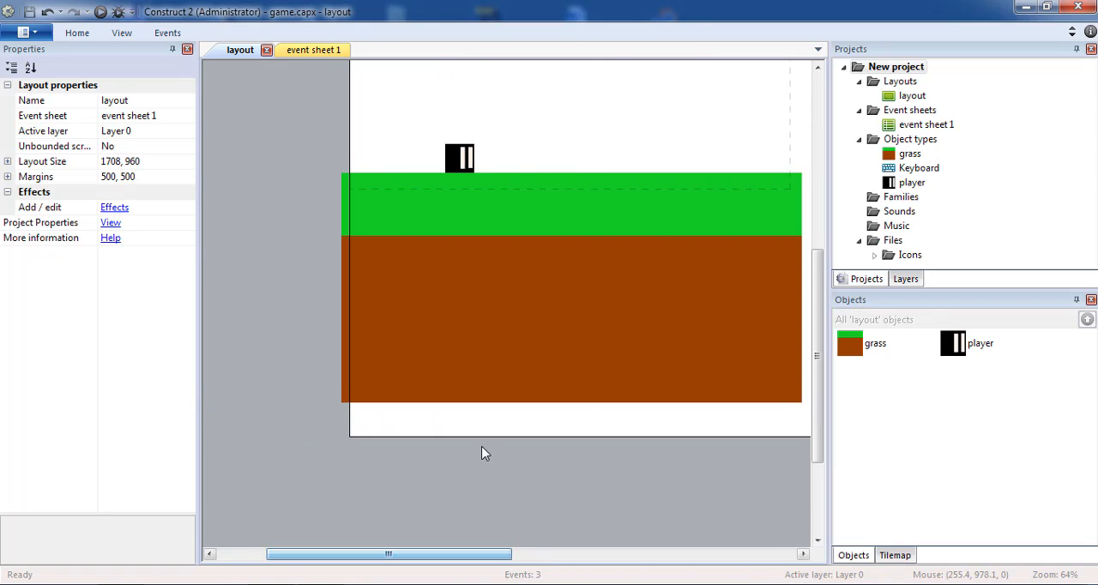
pyautogui.scroll(3, 483, 453)
pyautogui.moveTo(456, 557); pyautogui.dragTo(501, 552)
pyautogui.moveTo(347, 260); pyautogui.dragTo(314, 262)
# Insert a new Sprite object above the grass, to the right of the player
pyautogui.doubleClick(524, 210)
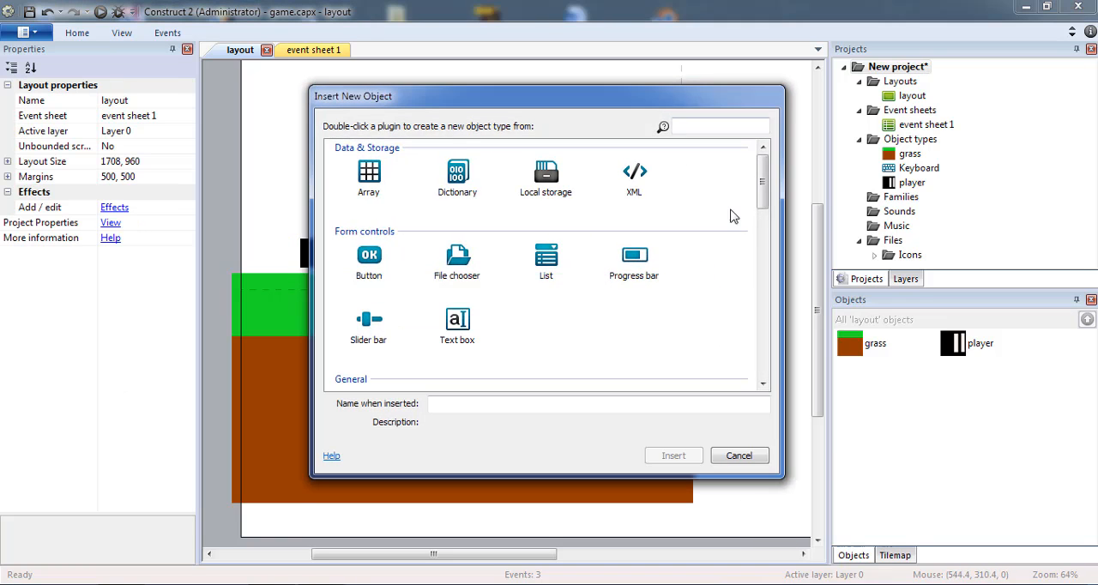
pyautogui.scroll(-3, 655, 270)
pyautogui.doubleClick(369, 313)
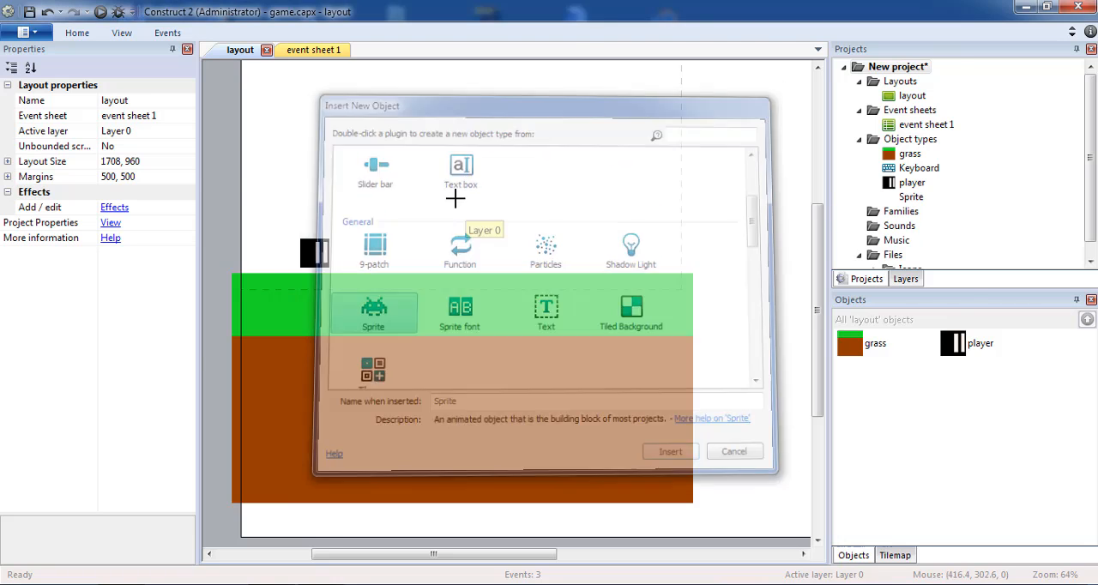
pyautogui.click(453, 202)
# Fill the new sprite's image with semi-transparent red, RGB 253, 10, 1 and alpha 100, and finish editing the image
pyautogui.moveTo(136, 212); pyautogui.dragTo(120, 202)
pyautogui.doubleClick(210, 429)
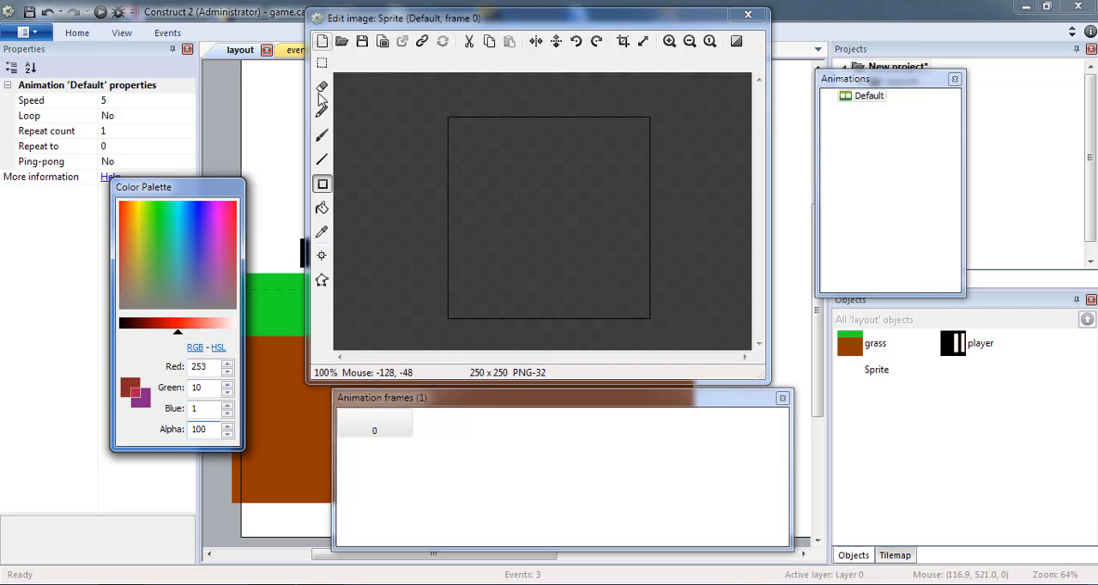
pyautogui.click(322, 209)
pyautogui.click(542, 166)
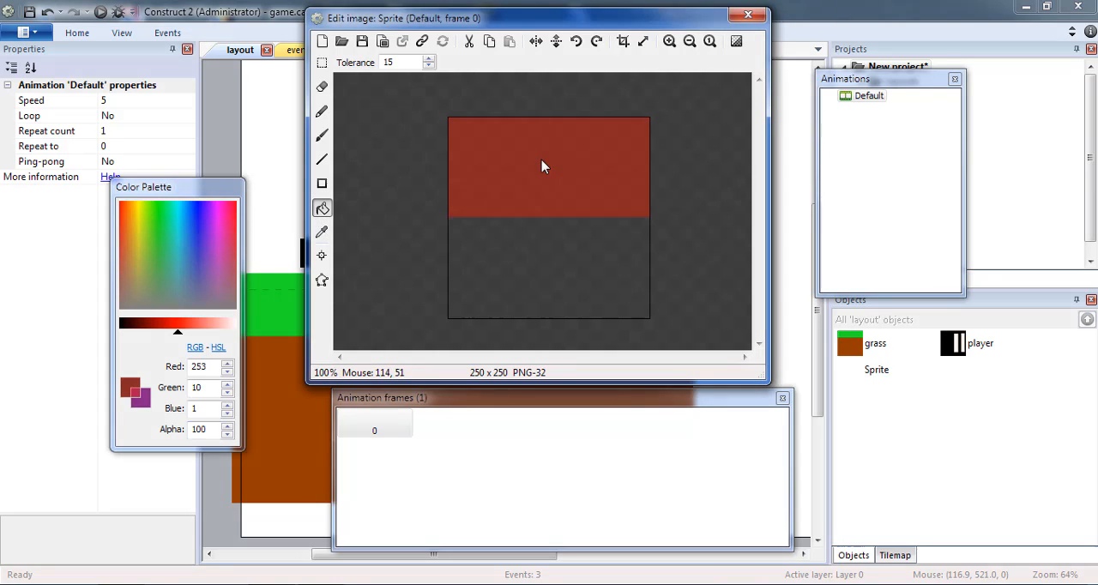
pyautogui.click(749, 15)
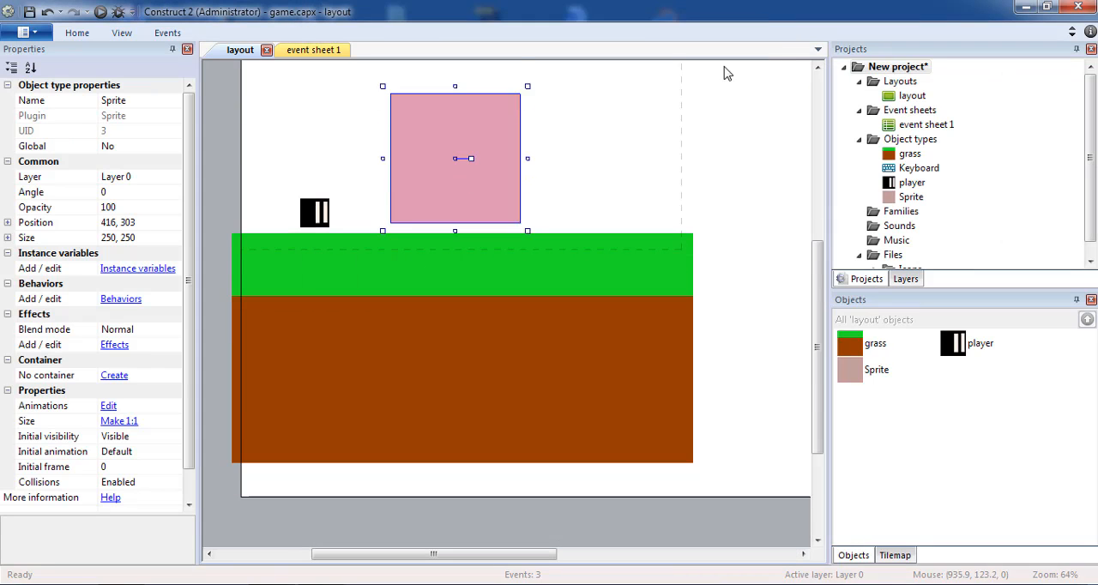
# Reshape the red sprite into a strip about 2540 by 43 across the layout's bottom border, and name it pit
pyautogui.moveTo(490, 123); pyautogui.dragTo(313, 385)
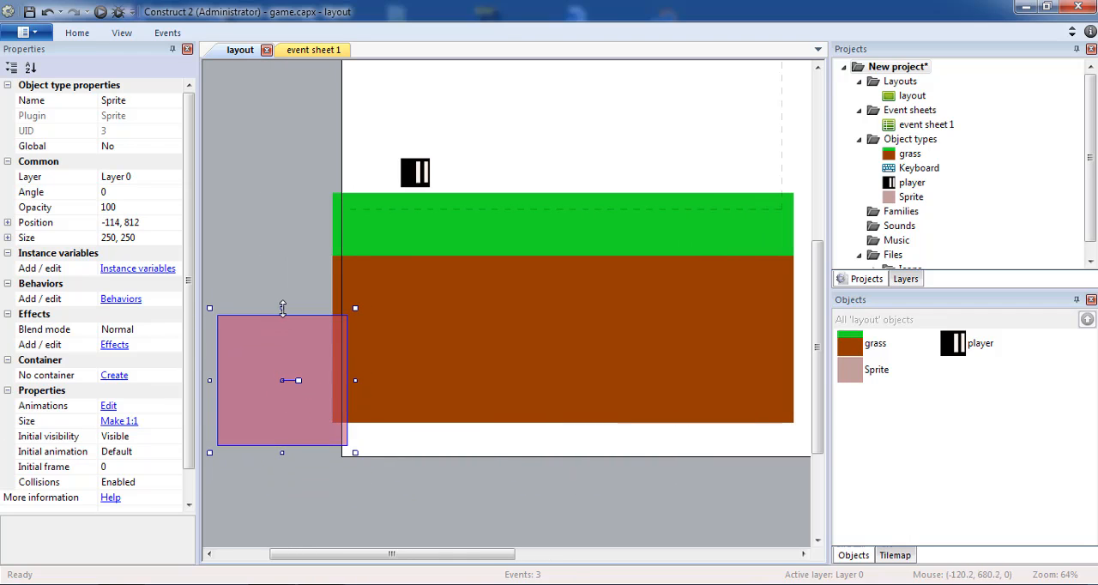
pyautogui.moveTo(283, 309); pyautogui.dragTo(776, 442)
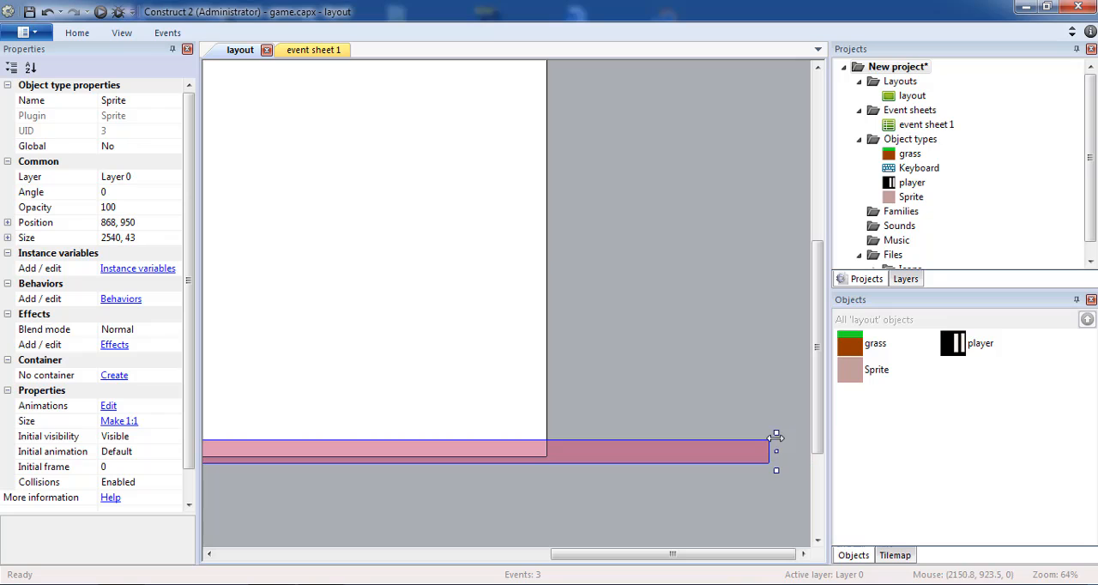
pyautogui.click(169, 105)
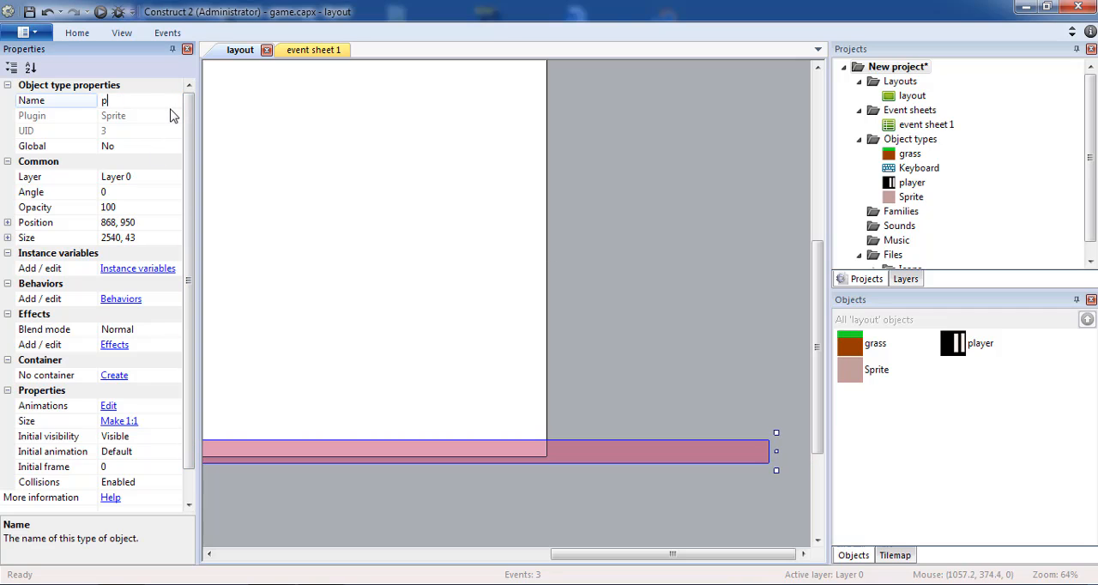
pyautogui.write('pit')
pyautogui.press('Return')
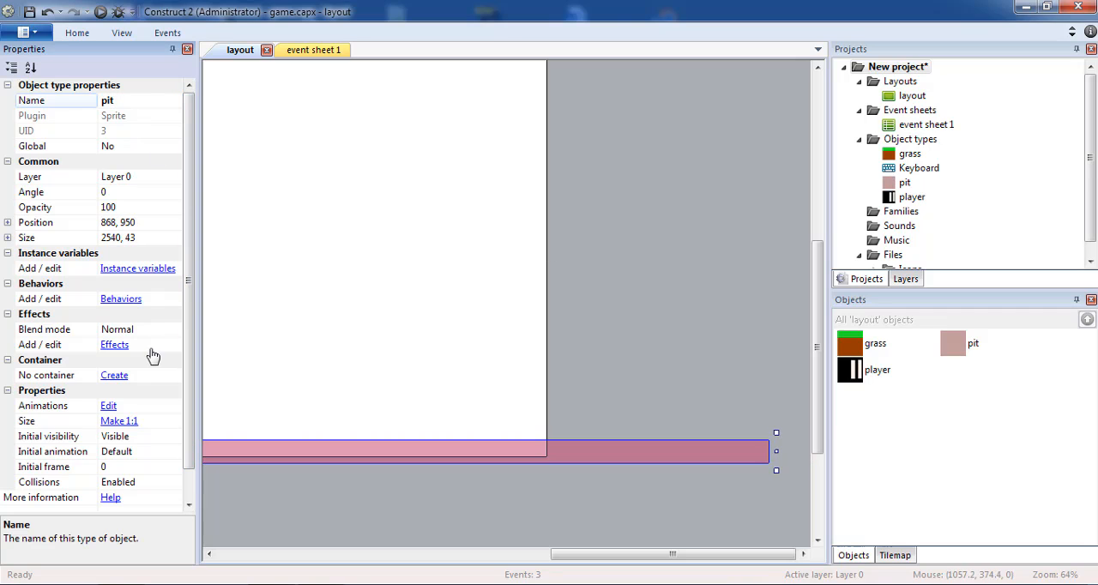
# Add an event to event sheet 1 for the player's collision with the pit object
pyautogui.click(313, 51)
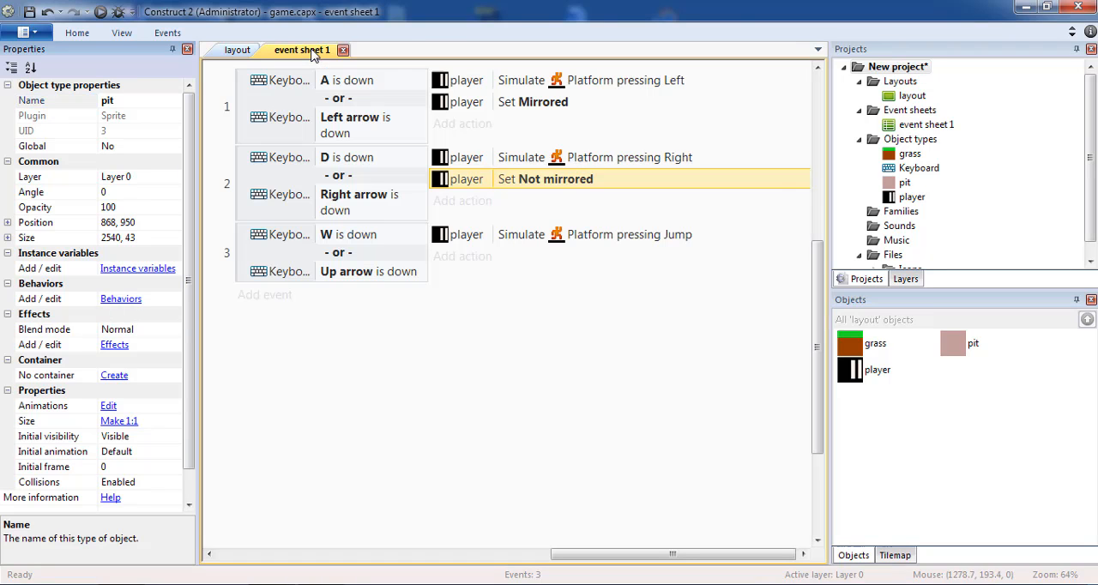
pyautogui.click(266, 296)
pyautogui.doubleClick(732, 202)
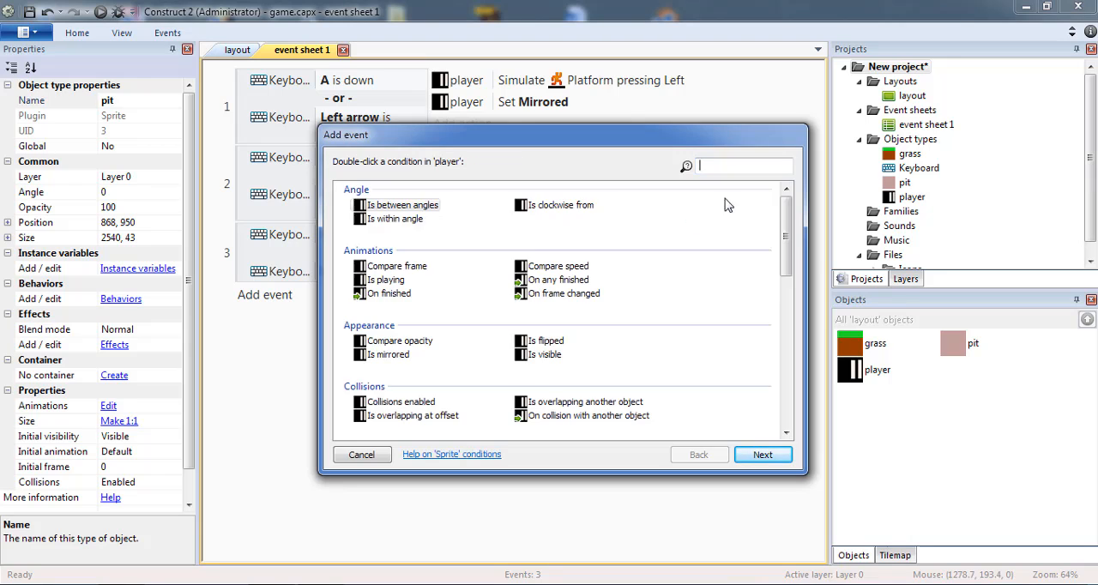
pyautogui.scroll(-3, 554, 343)
pyautogui.doubleClick(553, 345)
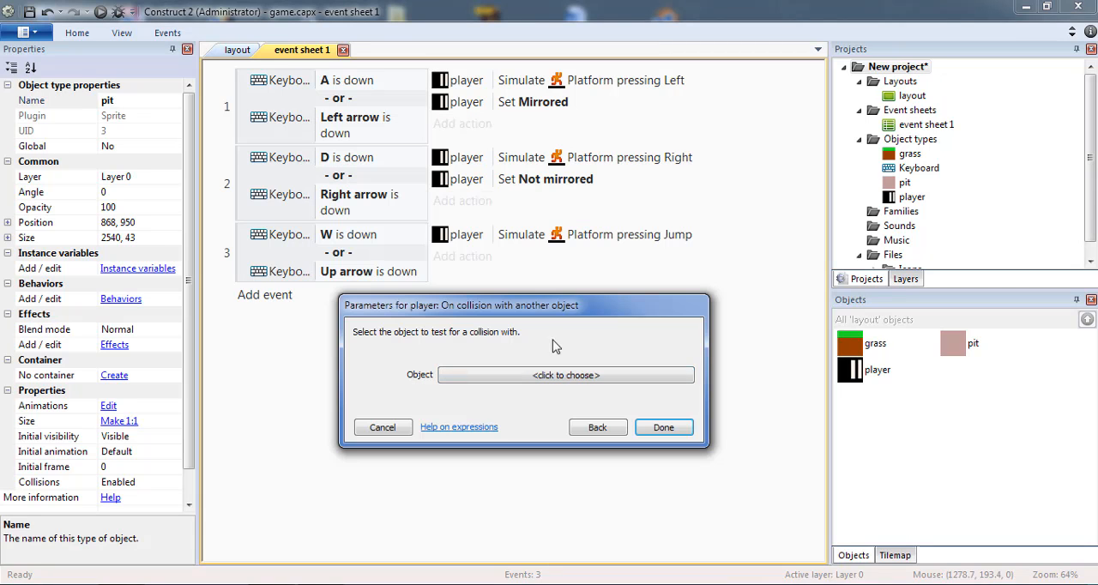
pyautogui.click(515, 378)
pyautogui.doubleClick(621, 214)
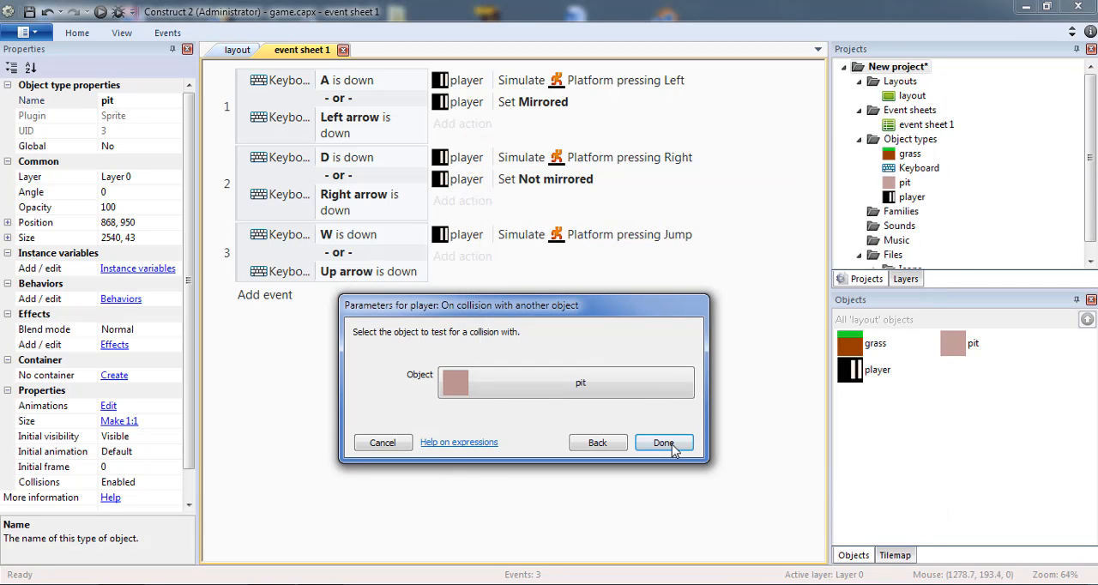
pyautogui.click(664, 443)
# Add the System action Restart layout to the player and pit collision event
pyautogui.click(506, 312)
pyautogui.doubleClick(645, 206)
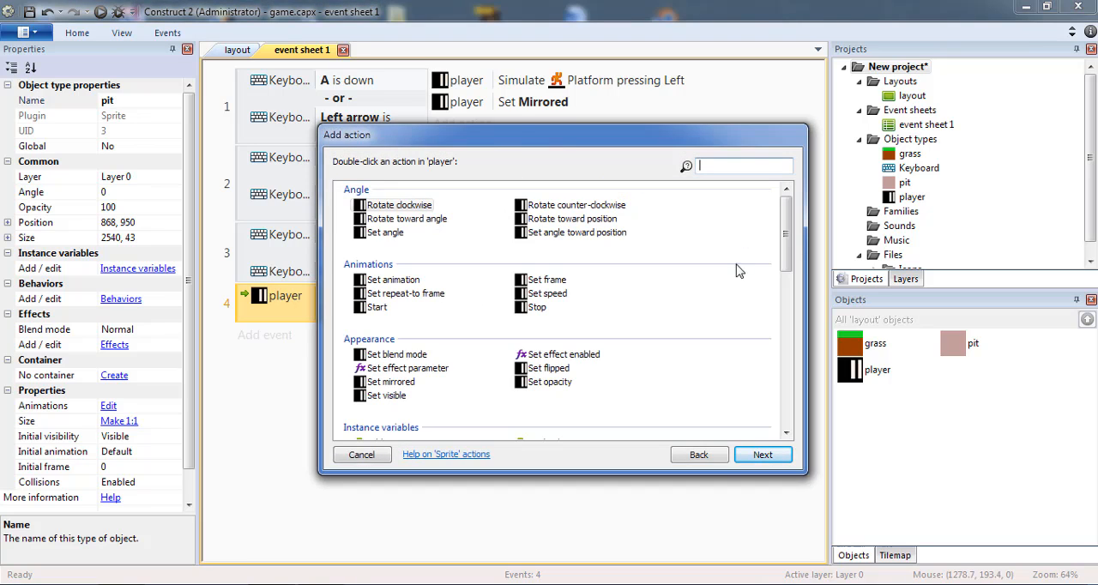
pyautogui.click(699, 455)
pyautogui.doubleClick(379, 202)
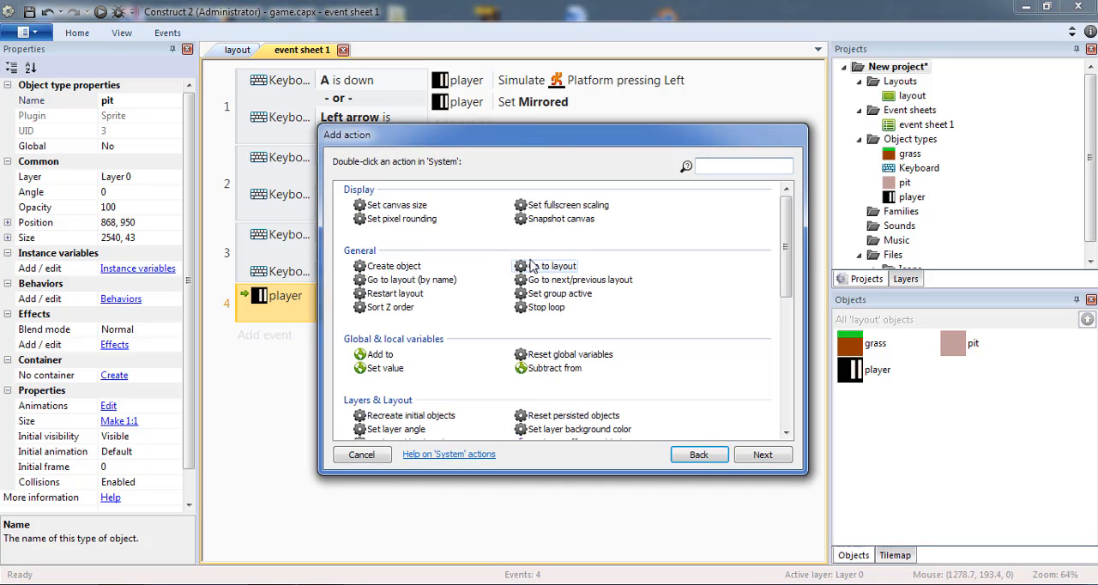
pyautogui.doubleClick(406, 298)
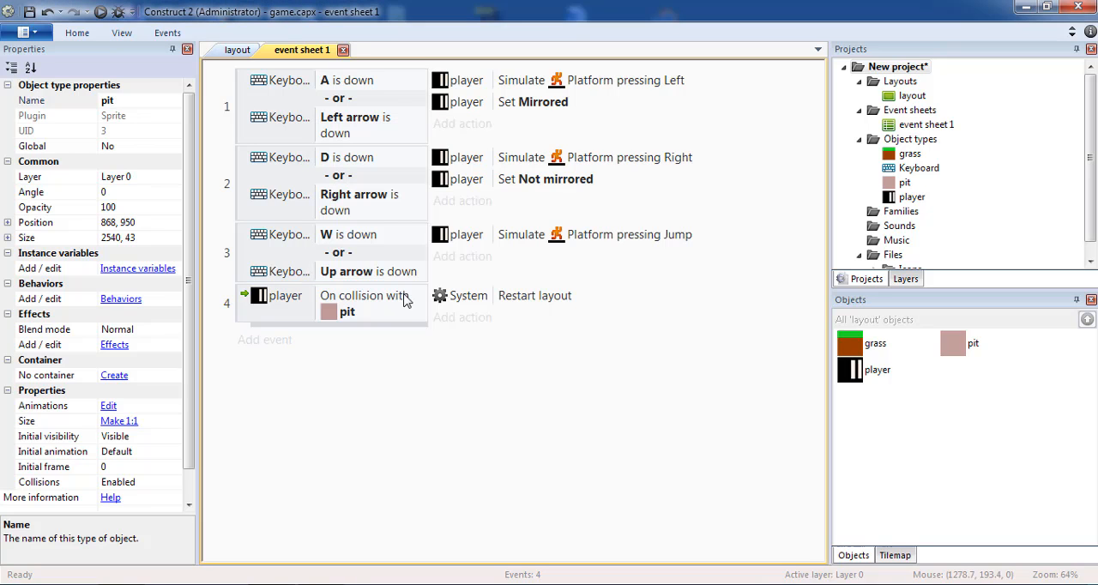
# Save the project and preview the layout, running and jumping the player to the right to test the pit restart
pyautogui.click(29, 12)
pyautogui.click(100, 12)
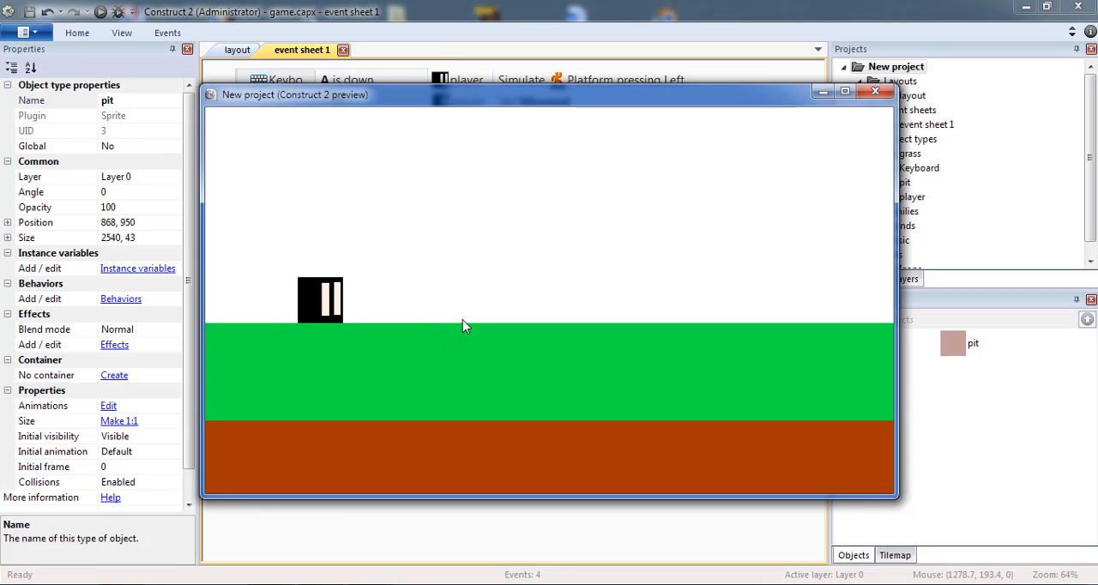
pyautogui.press('d')
pyautogui.press('w')
pyautogui.press('w')
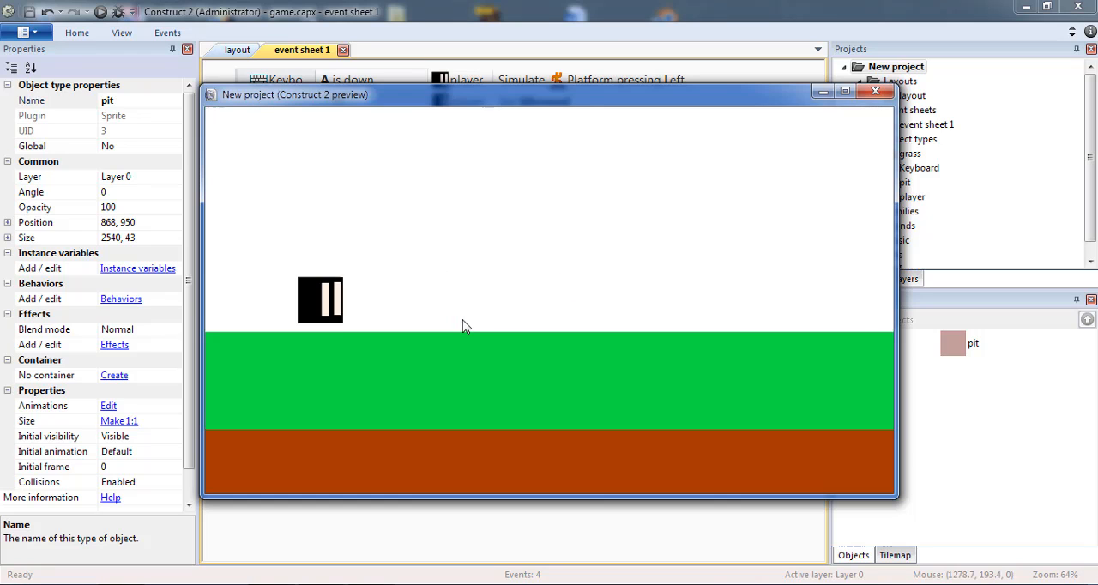
pyautogui.press('d')
pyautogui.press('w')
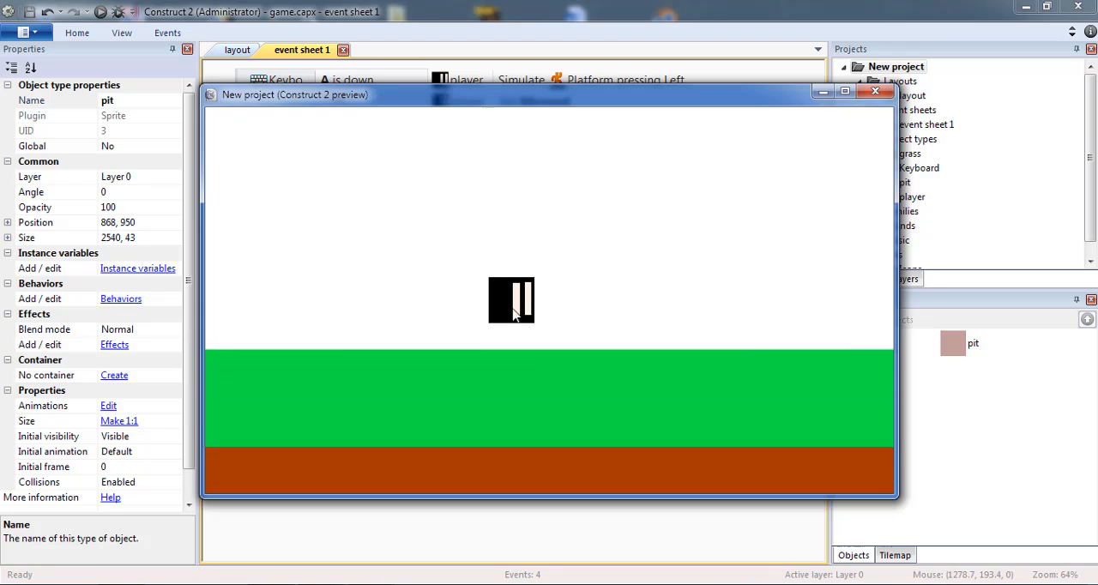
pyautogui.click(876, 91)
# Set the pit sprite's initial visibility to Invisible in the layout and deselect it
pyautogui.click(233, 50)
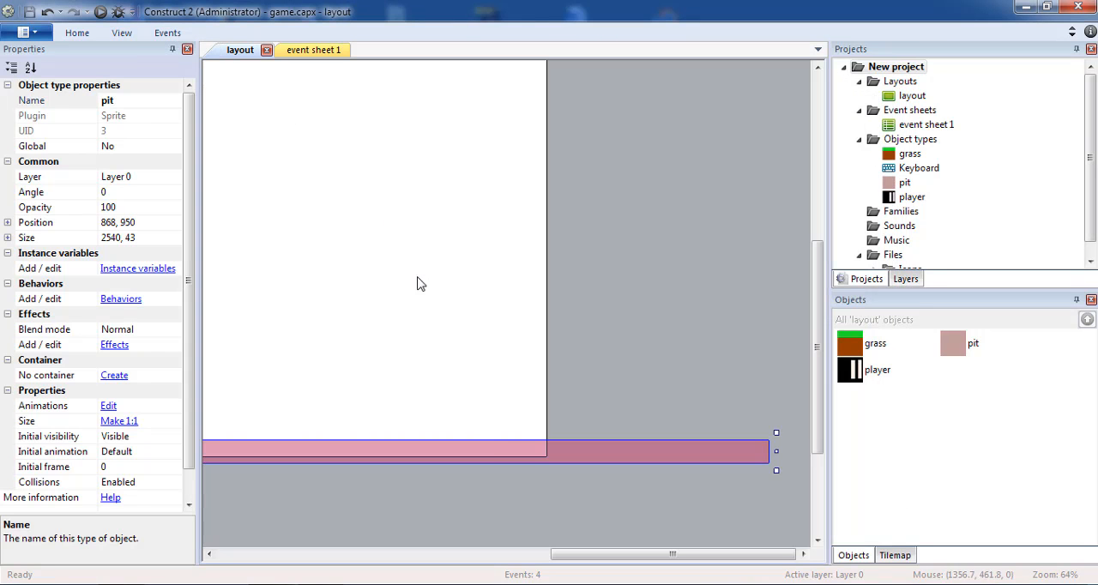
pyautogui.click(270, 451)
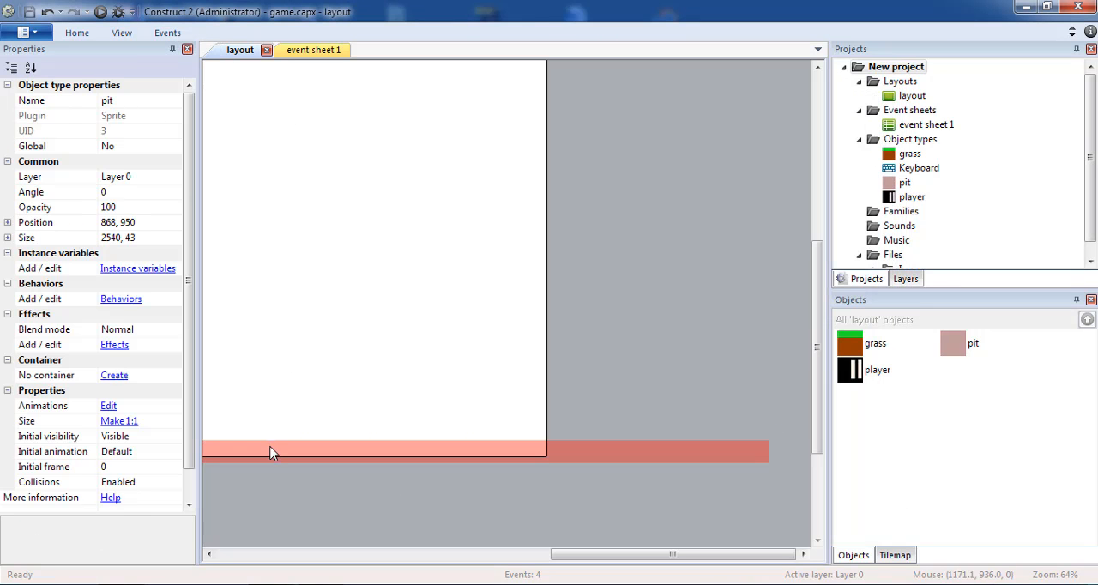
pyautogui.click(174, 441)
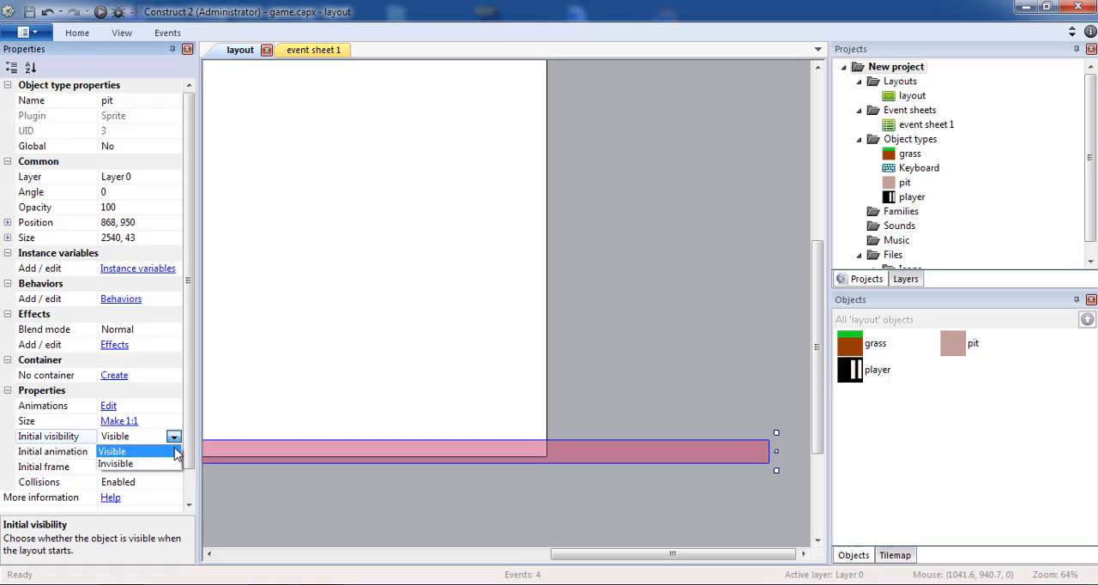
pyautogui.click(218, 424)
pyautogui.click(352, 337)
pyautogui.click(319, 460)
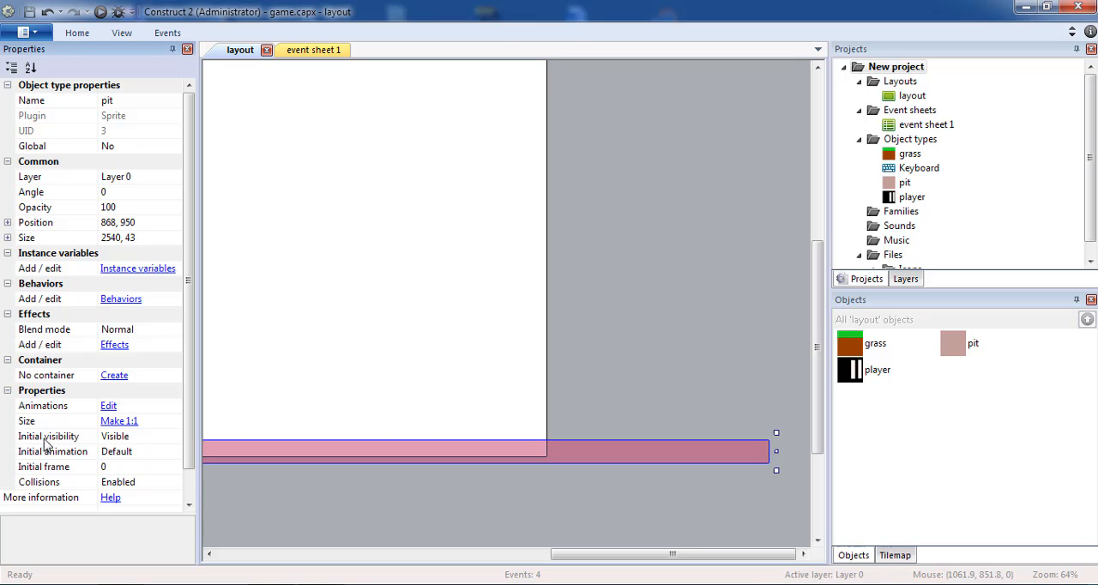
pyautogui.click(173, 439)
pyautogui.click(170, 464)
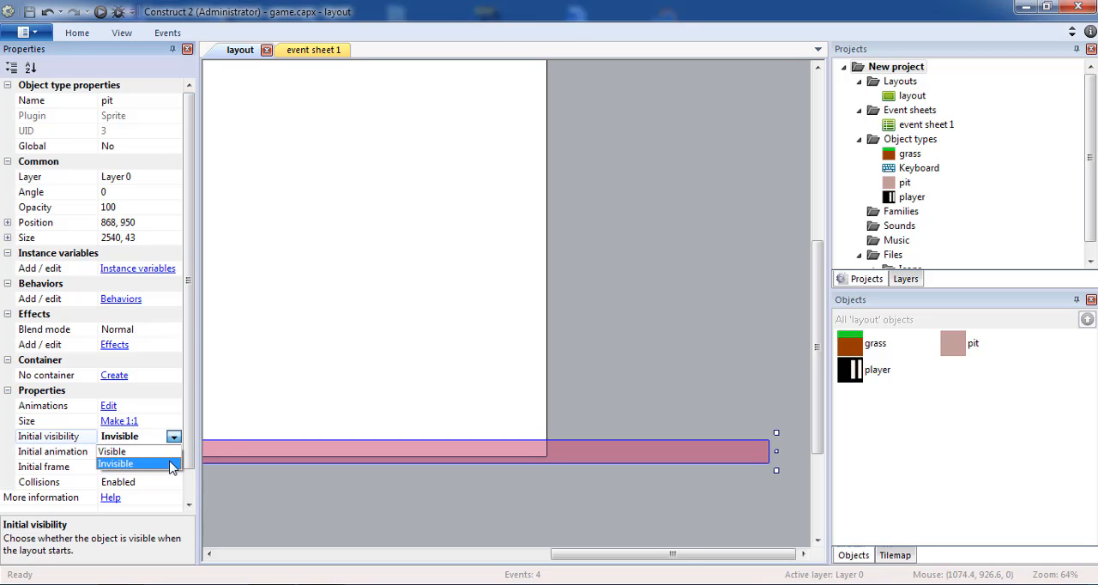
pyautogui.click(257, 343)
# Save the project and preview the layout with the invisible pit, running and jumping the player to the right
pyautogui.click(30, 12)
pyautogui.click(100, 12)
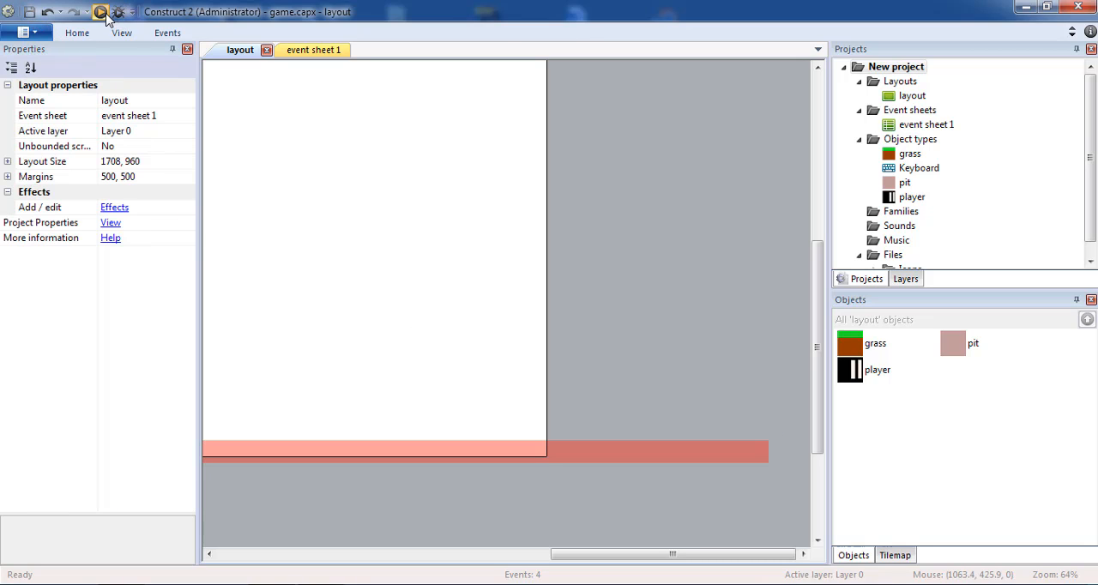
pyautogui.press('Right')
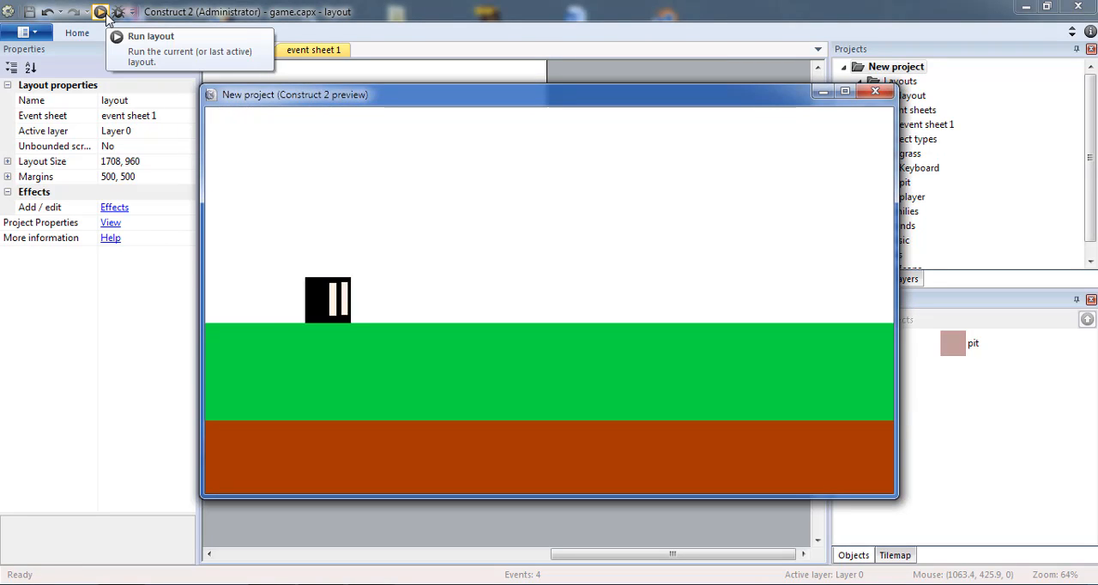
pyautogui.press('Up')
pyautogui.press('Up')
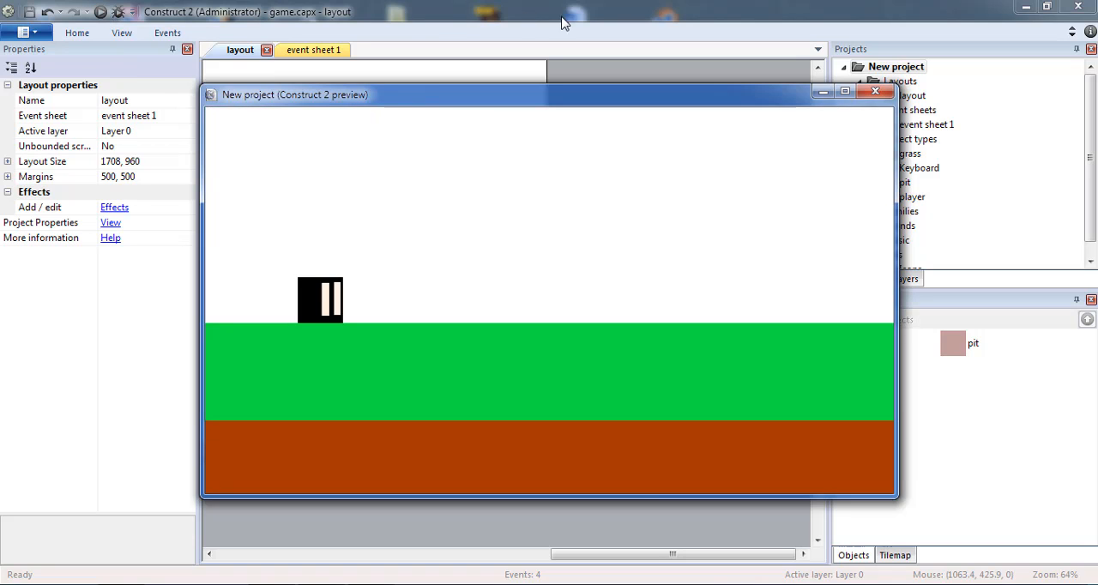
pyautogui.click(832, 97)
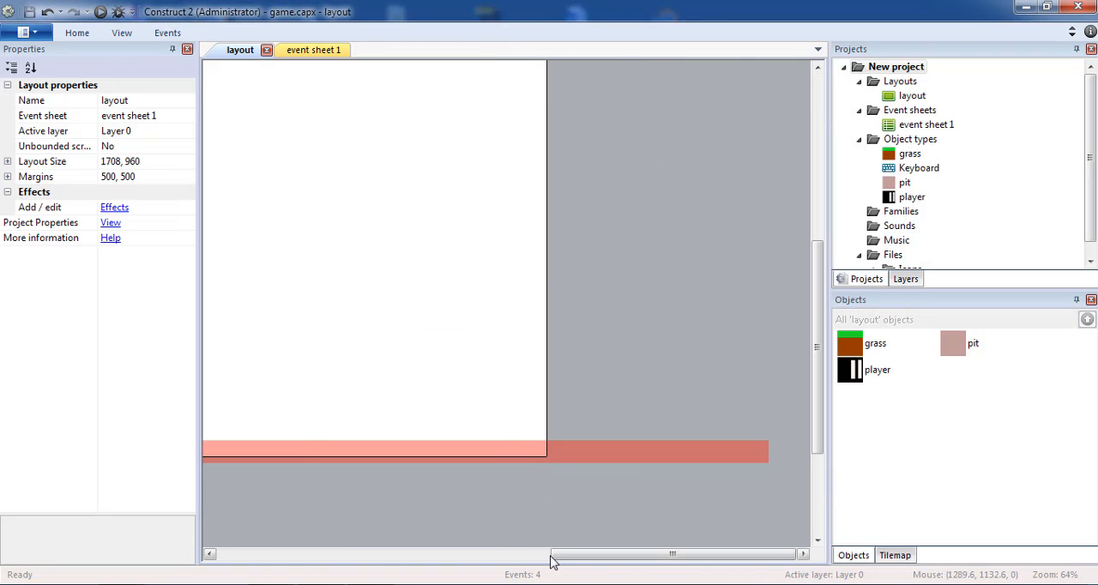
pyautogui.moveTo(552, 554); pyautogui.dragTo(328, 544)
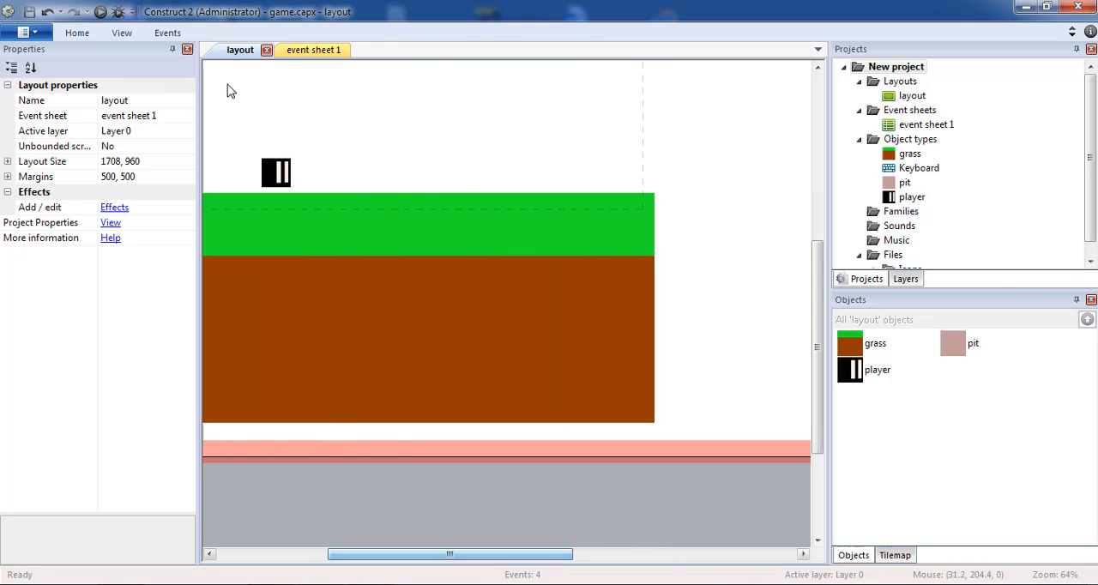
# Move the player slightly to the right along the grass surface and deselect it
pyautogui.click(302, 173)
pyautogui.moveTo(333, 174); pyautogui.dragTo(338, 172)
pyautogui.click(429, 135)
pyautogui.scroll(2, 429, 135)
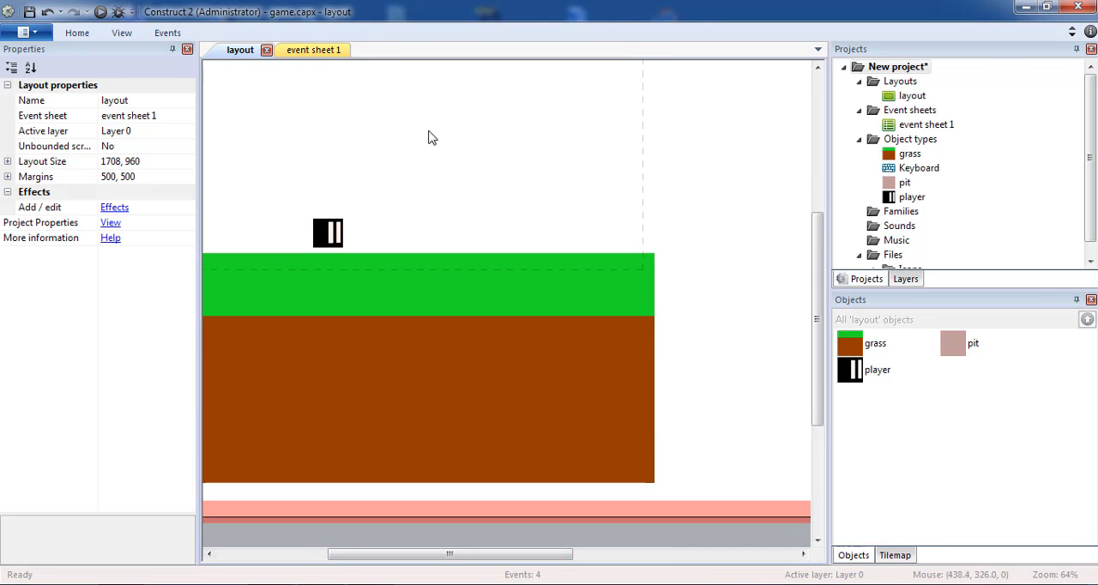
# Insert a new Sprite object into the empty area above the grass
pyautogui.doubleClick(488, 183)
pyautogui.scroll(-3, 460, 172)
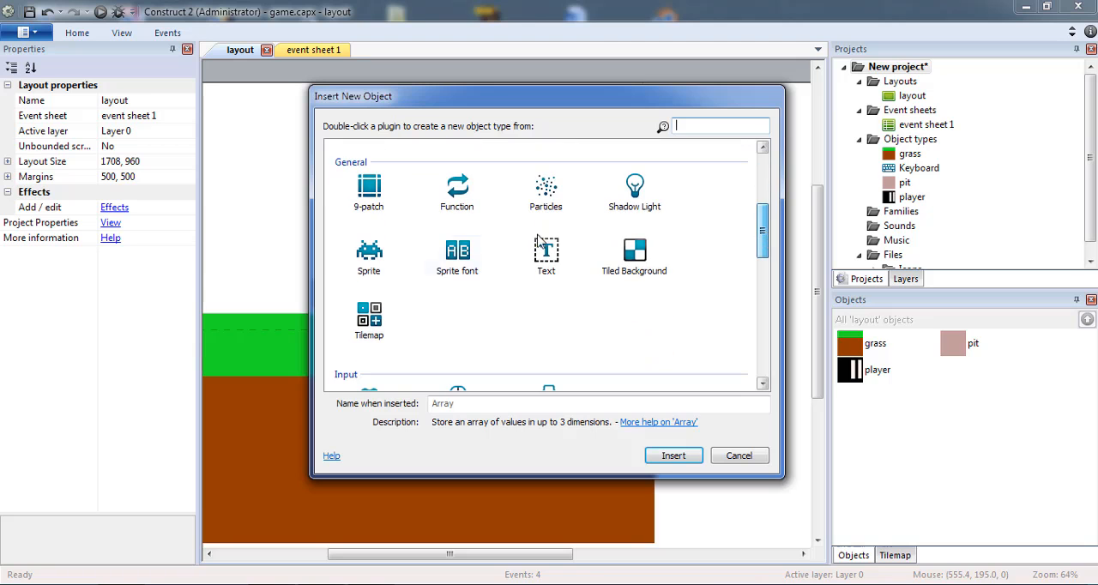
pyautogui.doubleClick(368, 257)
pyautogui.click(409, 177)
# Fill the new sprite's image with yellow (253, 244, 1) at alpha 255 and close the image editor
pyautogui.moveTo(137, 219); pyautogui.dragTo(136, 199)
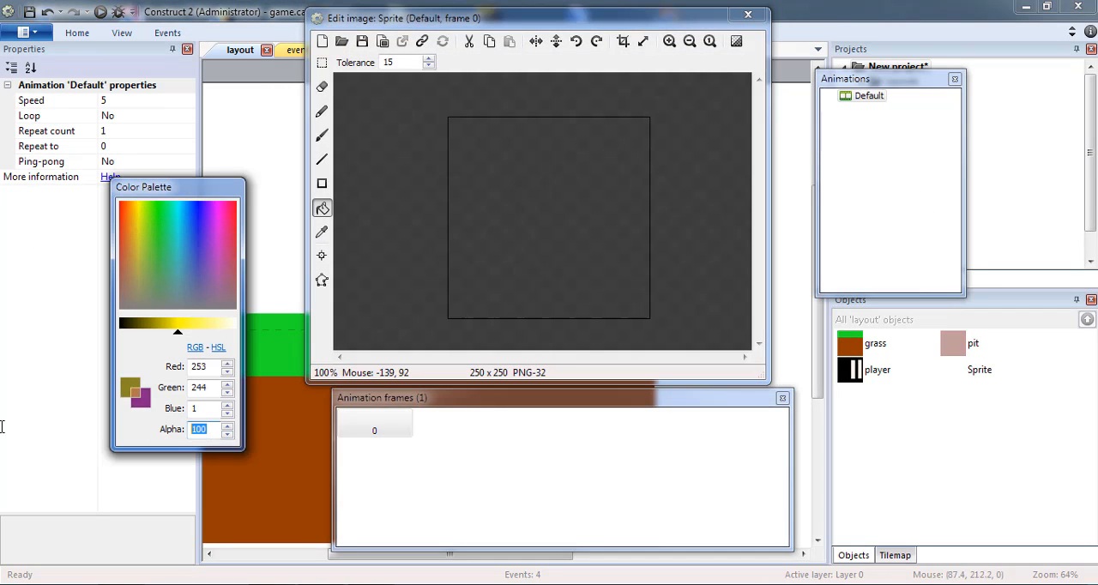
pyautogui.press('BackSpace')
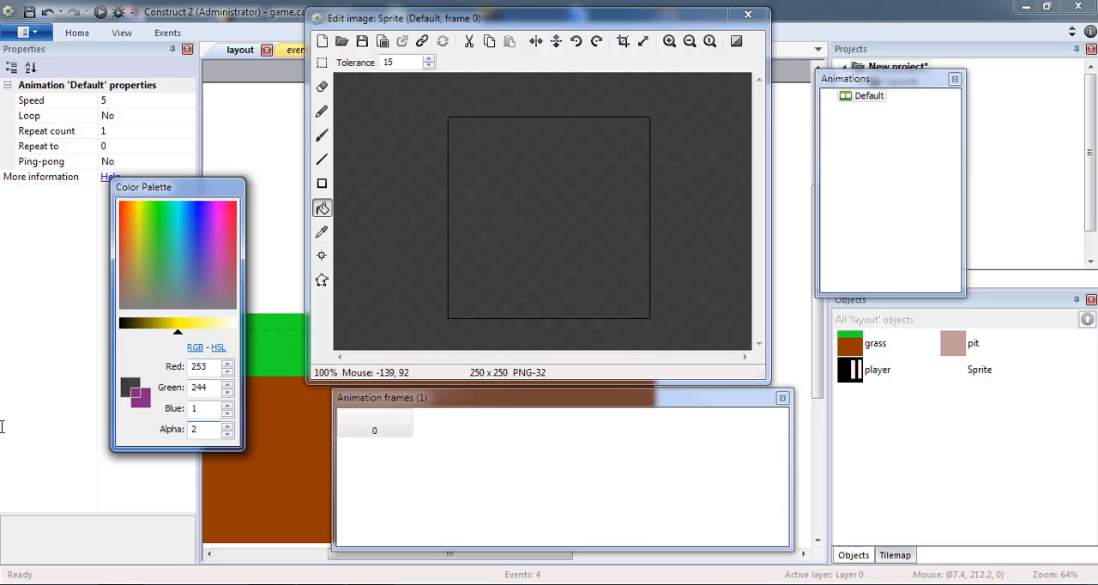
pyautogui.write('255')
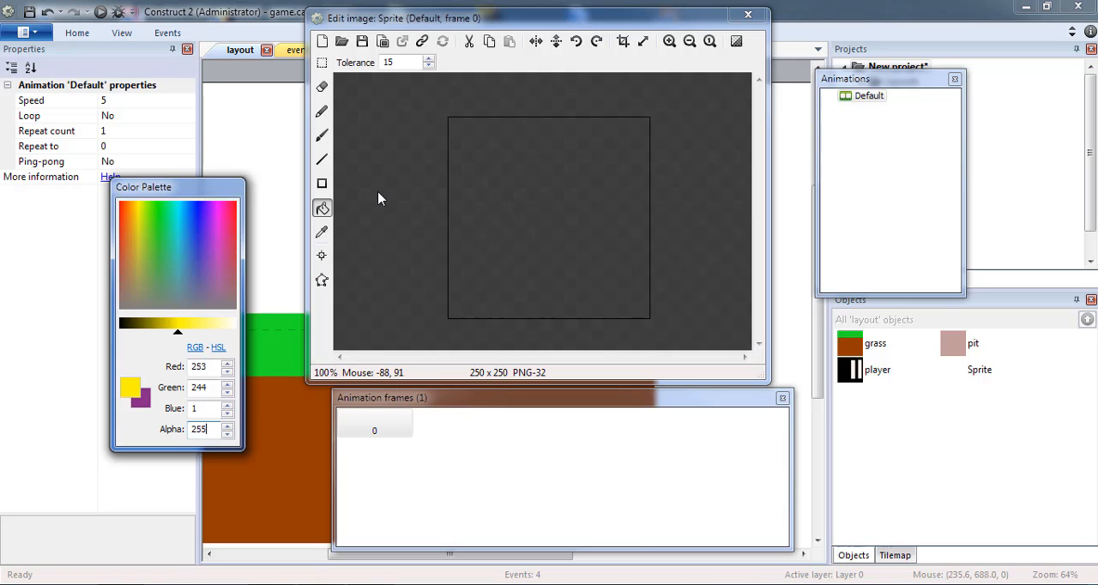
pyautogui.click(539, 211)
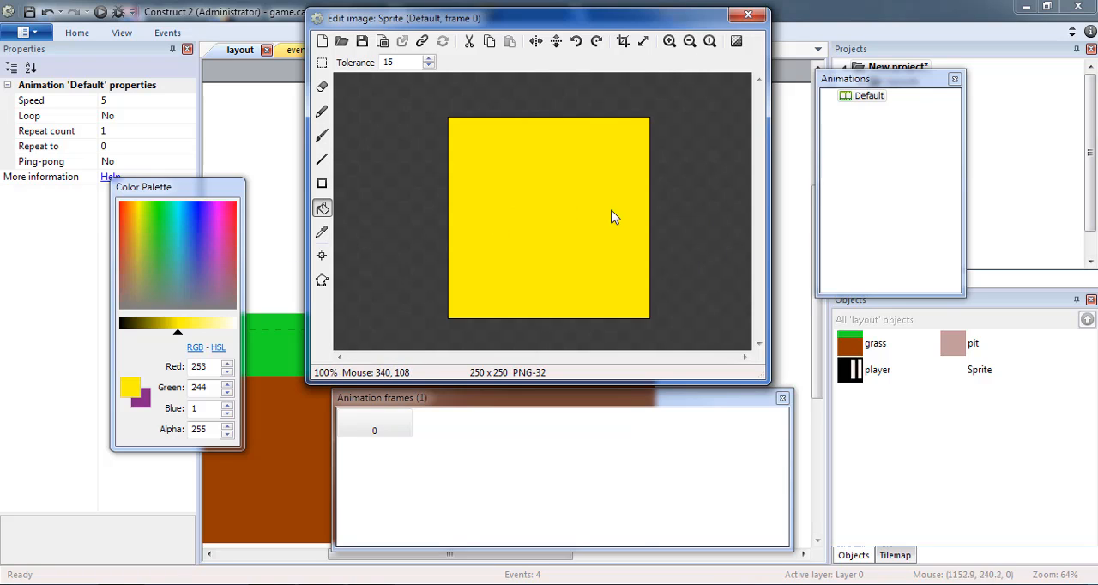
pyautogui.click(748, 15)
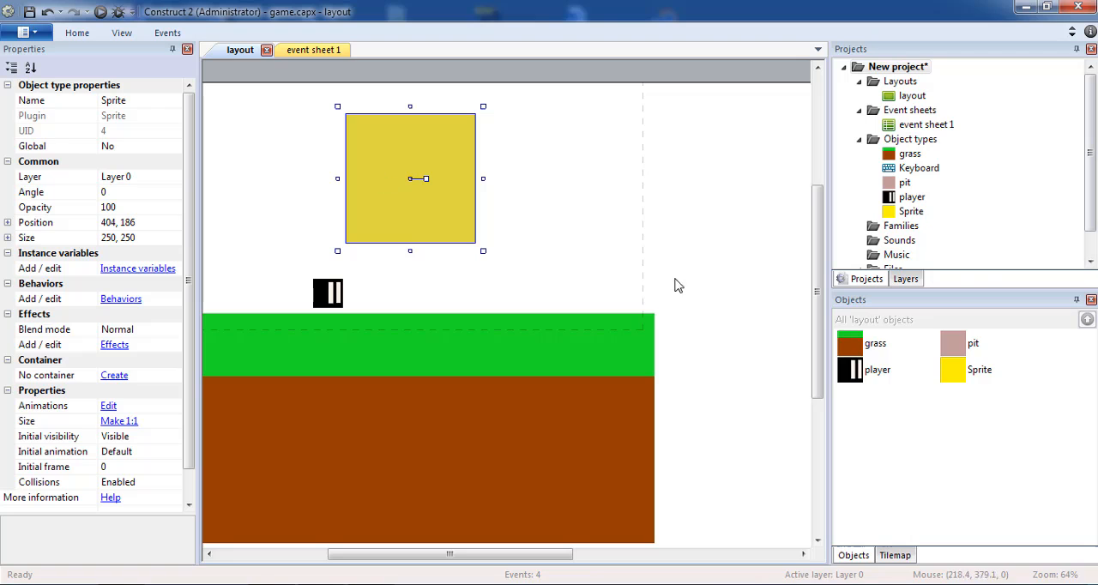
# Shrink the yellow sprite to about 38 by 63 above the player and deselect it
pyautogui.click(624, 169)
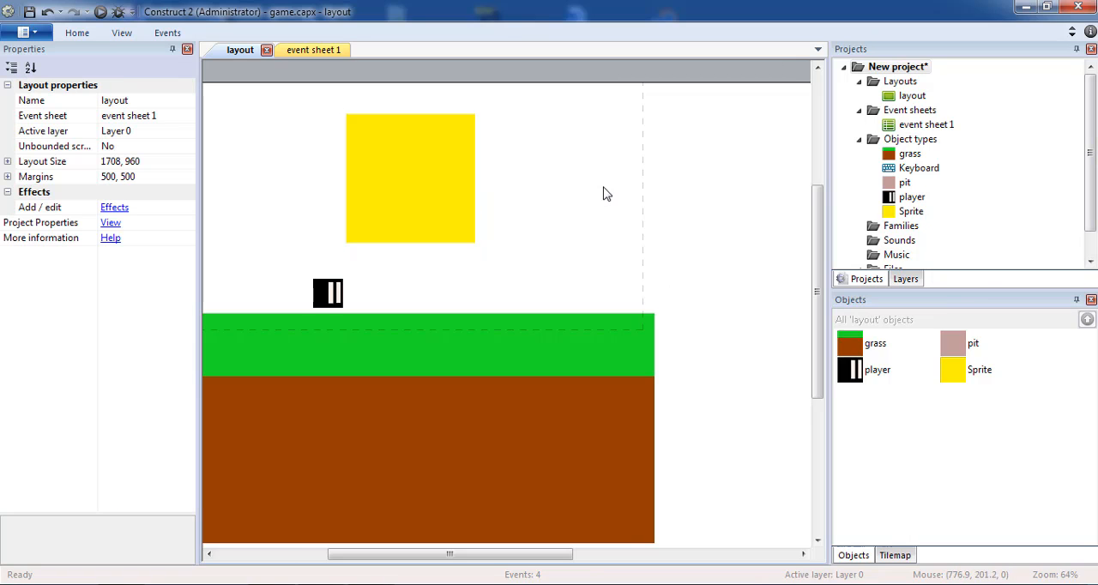
pyautogui.click(375, 188)
pyautogui.moveTo(483, 106); pyautogui.dragTo(373, 202)
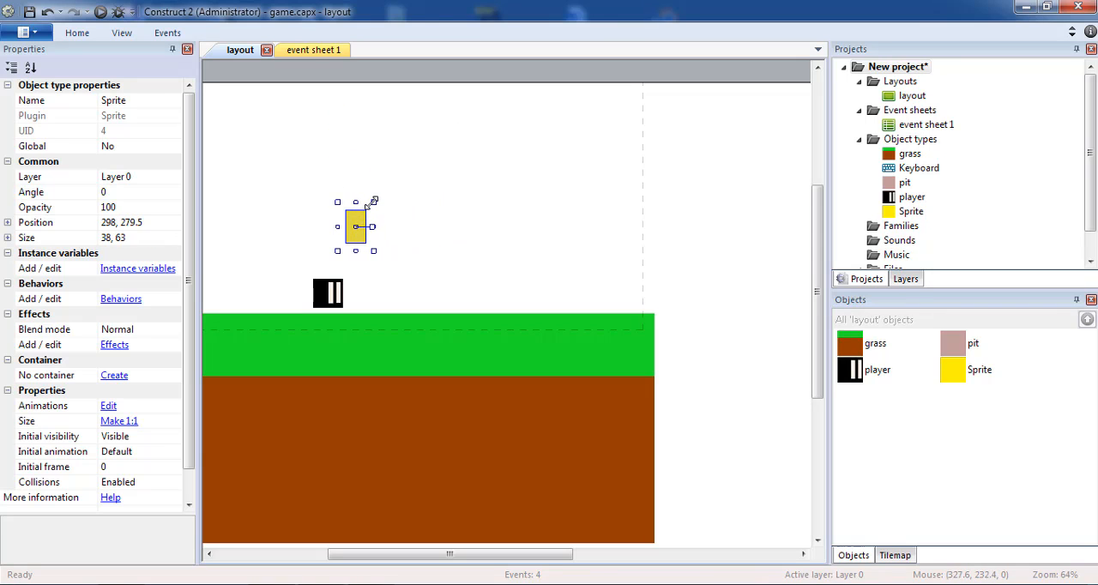
pyautogui.click(390, 204)
# Rename the yellow sprite as coin
pyautogui.click(359, 222)
pyautogui.click(148, 101)
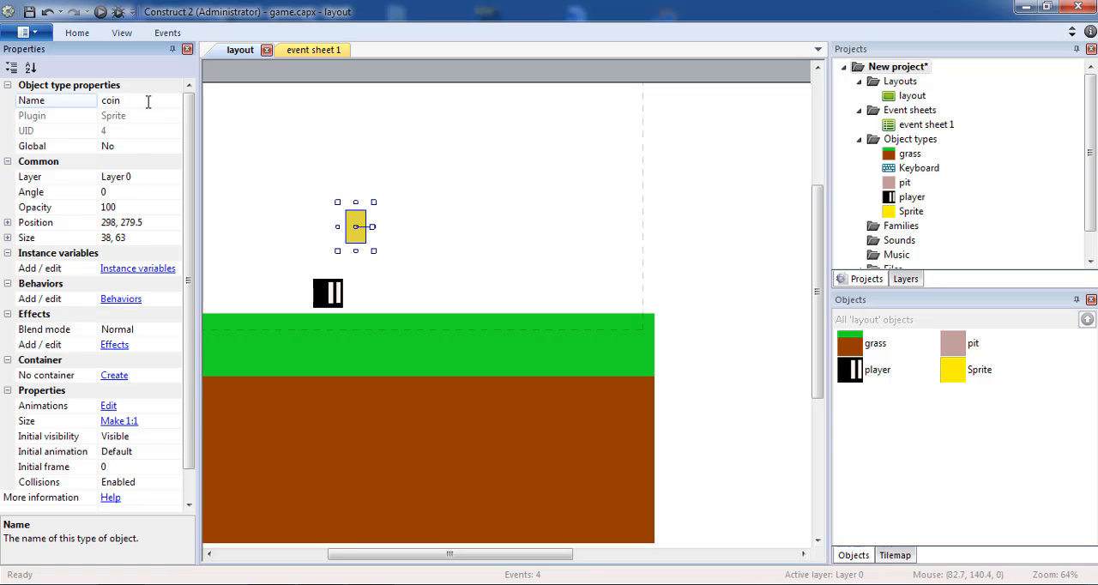
pyautogui.press('Return')
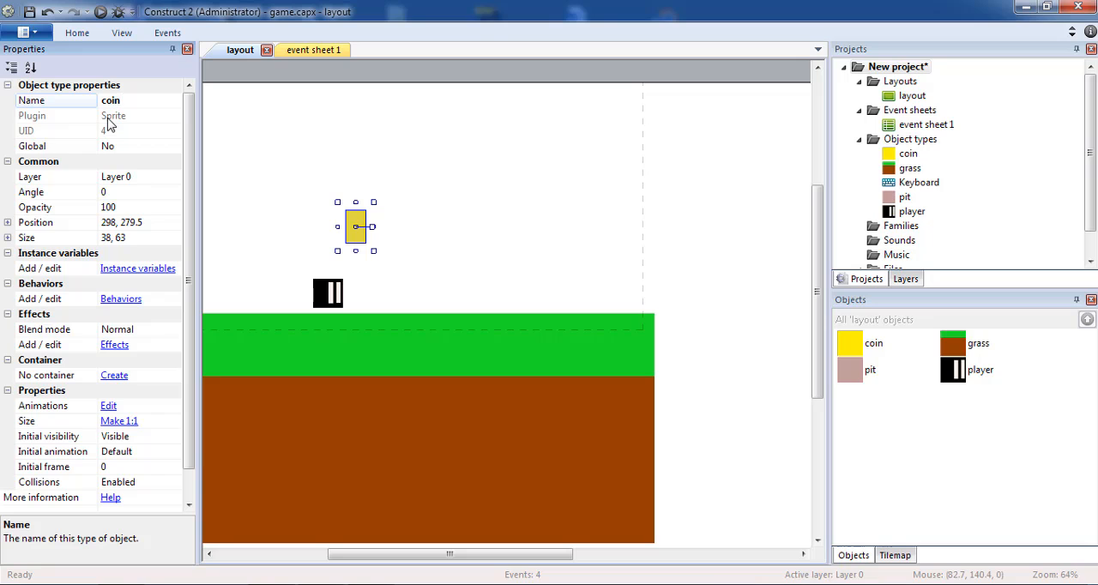
# Add an event to event sheet 1 for the player's On collision with another object condition, using coin as the object
pyautogui.click(296, 50)
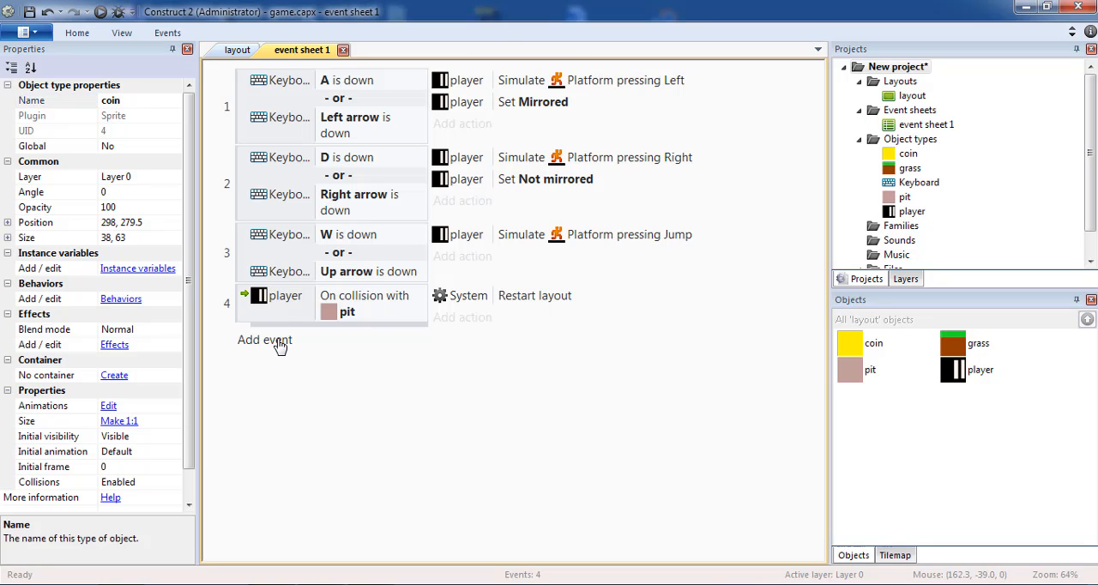
pyautogui.click(316, 343)
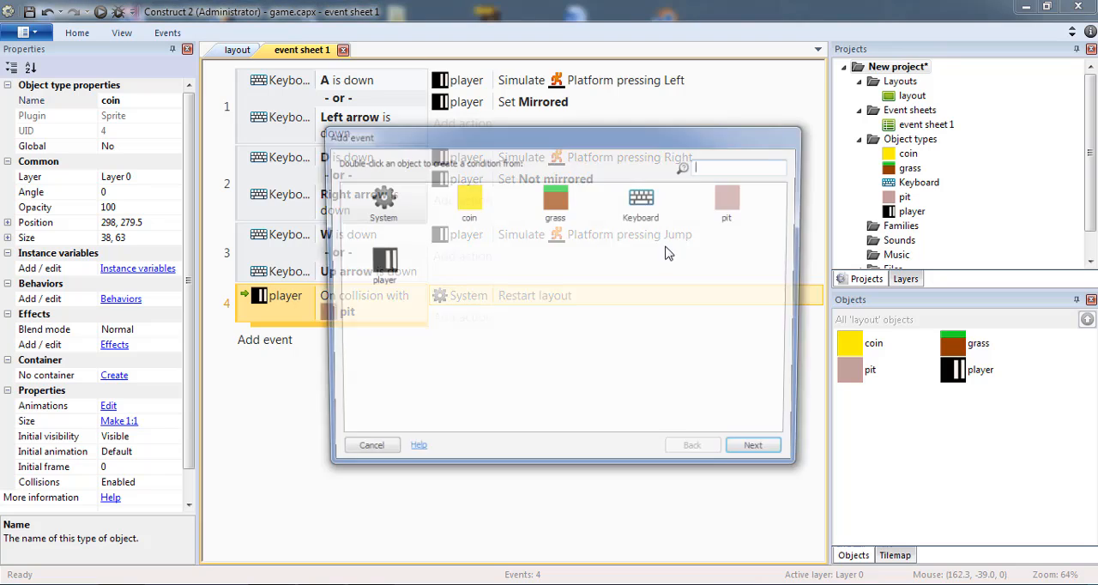
pyautogui.doubleClick(372, 290)
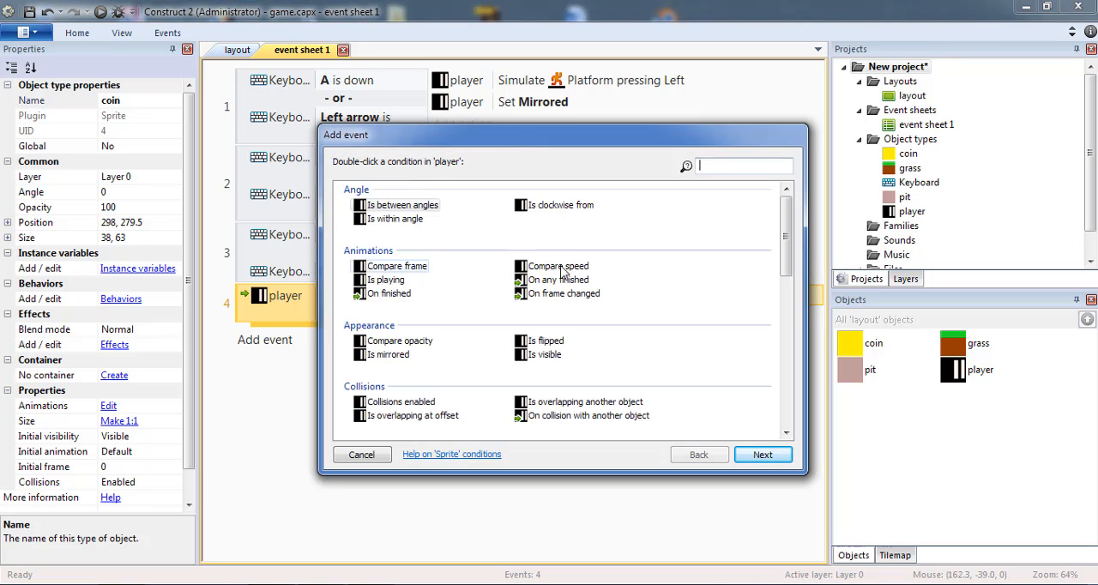
pyautogui.doubleClick(601, 416)
pyautogui.click(513, 375)
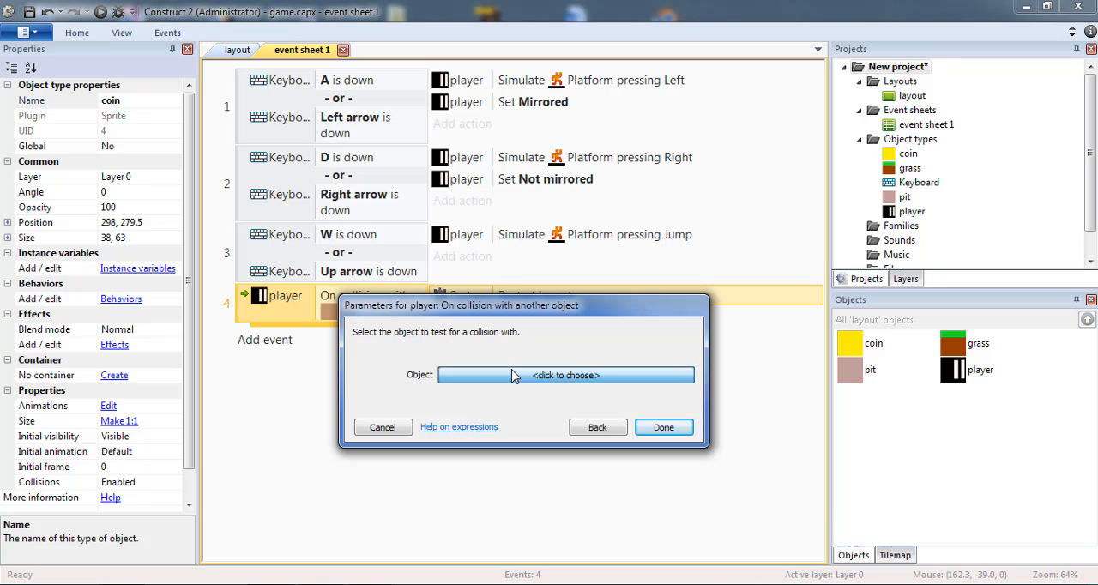
pyautogui.doubleClick(523, 227)
pyautogui.click(664, 443)
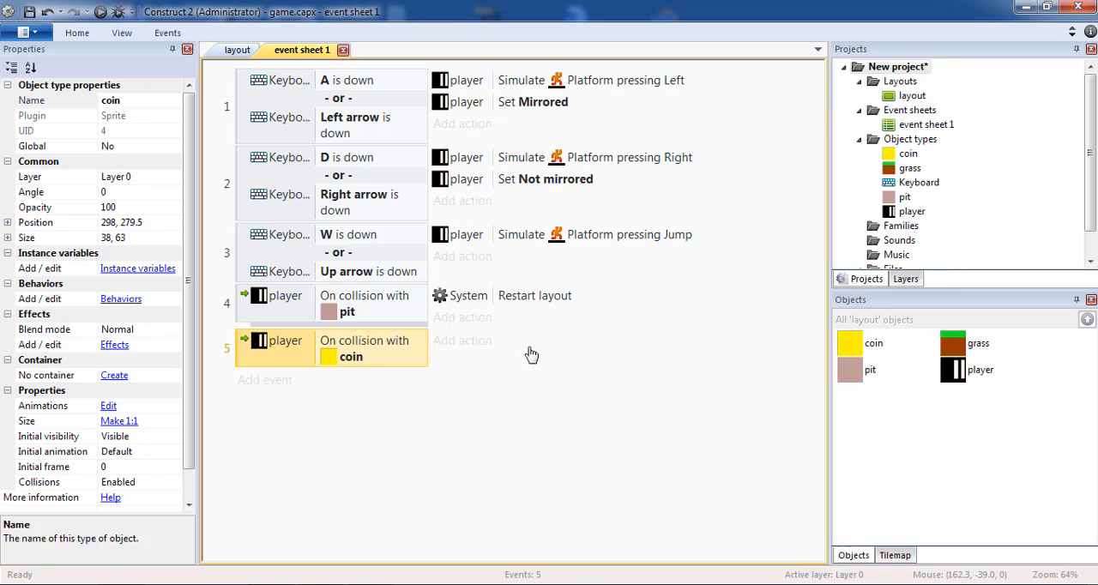
# Add the coin Destroy action to the player and coin collision event
pyautogui.click(532, 354)
pyautogui.doubleClick(467, 195)
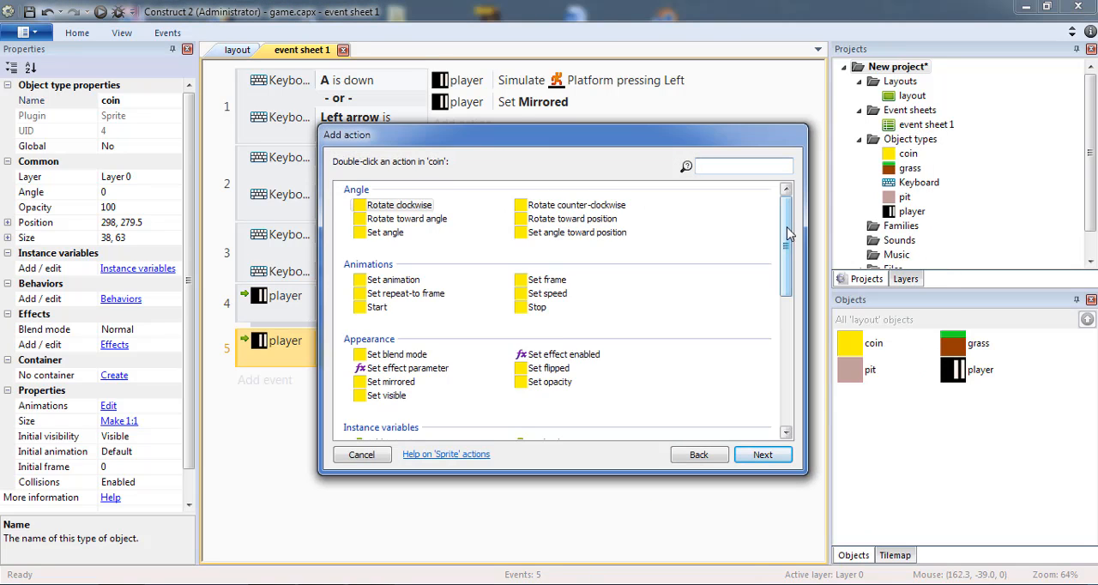
pyautogui.moveTo(788, 233); pyautogui.dragTo(787, 310)
pyautogui.doubleClick(378, 314)
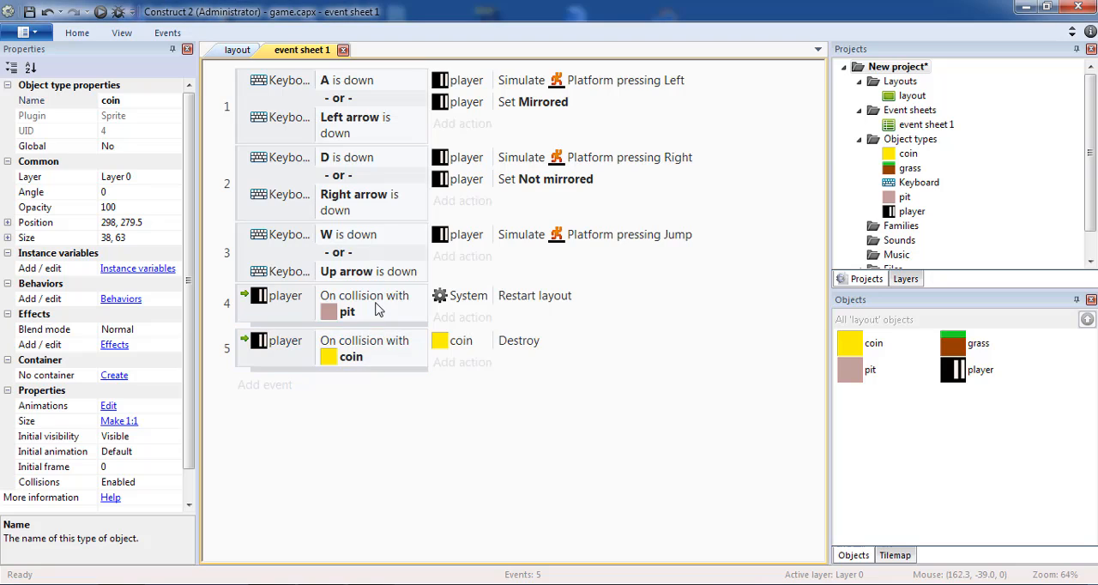
# Return to the layout and move the player left of the coin, down onto the grass surface
pyautogui.click(235, 50)
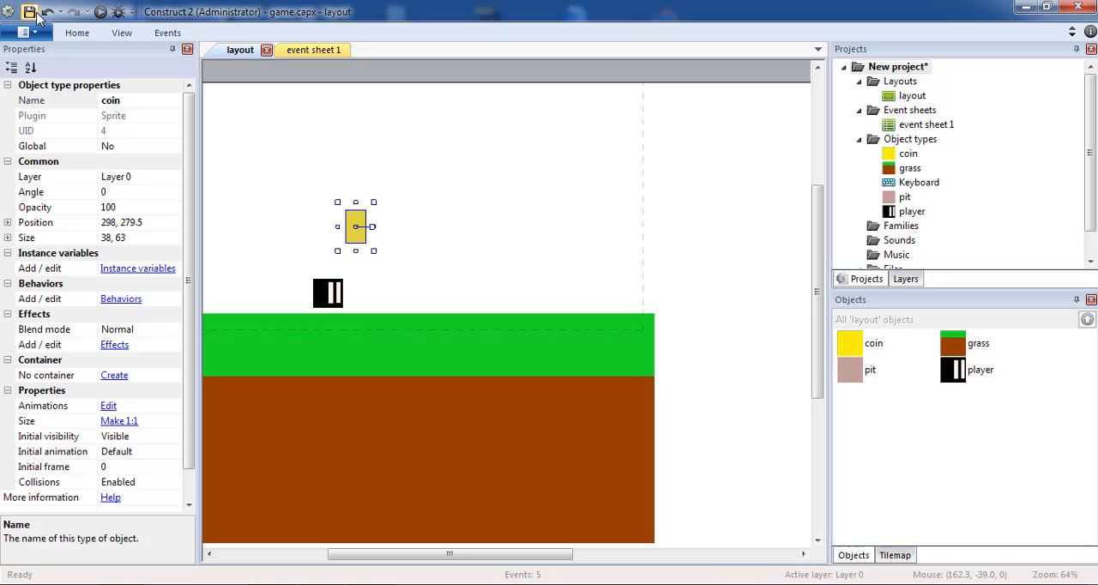
pyautogui.moveTo(500, 556); pyautogui.dragTo(446, 555)
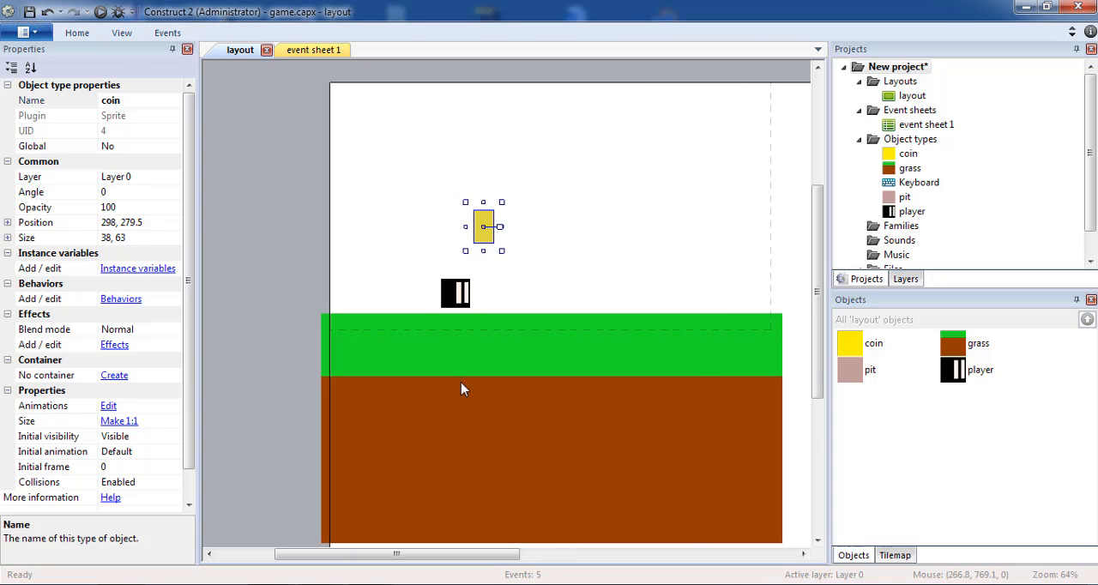
pyautogui.moveTo(459, 295); pyautogui.dragTo(415, 300)
# Paste three copies of the coin to its right, one at about 708, 222 and the last past the grass's end at about 1074, 362
pyautogui.click(480, 227)
pyautogui.hotkey('ctrl', 'c')
pyautogui.hotkey('ctrl', 'v')
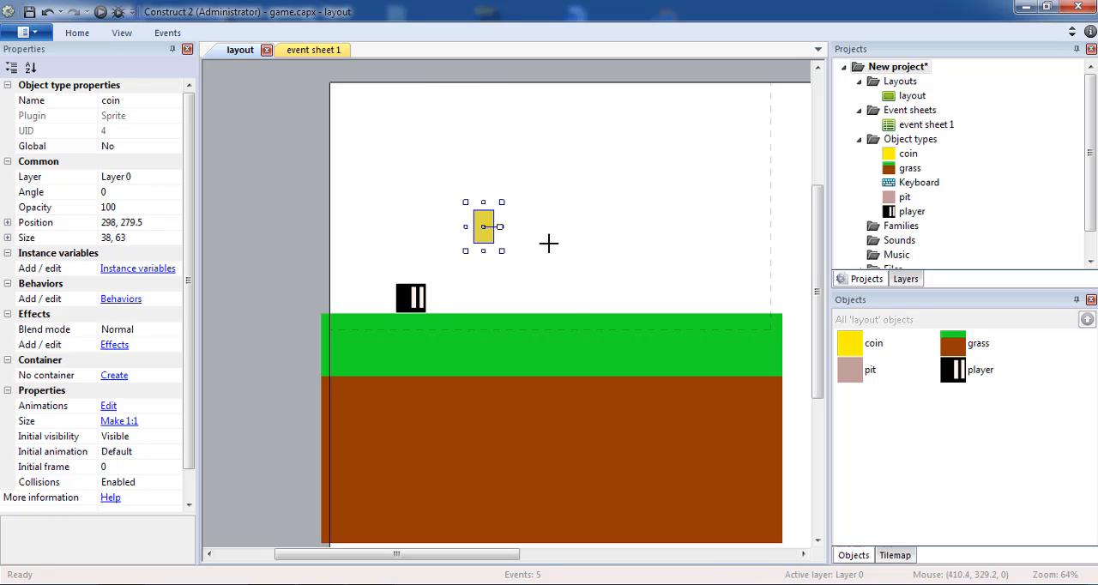
pyautogui.click(550, 243)
pyautogui.moveTo(550, 242); pyautogui.dragTo(591, 263)
pyautogui.hotkey('ctrl', 'v')
pyautogui.click(671, 159)
pyautogui.moveTo(658, 165); pyautogui.dragTo(703, 199)
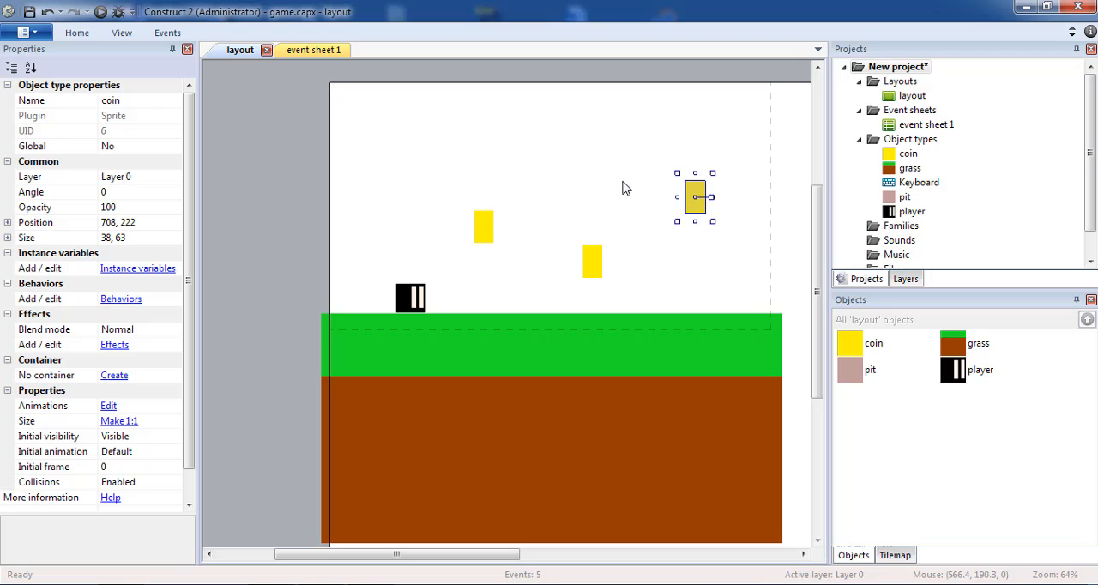
pyautogui.click(714, 258)
pyautogui.moveTo(714, 260)
pyautogui.mouseDown()
pyautogui.moveTo(786, 290)
pyautogui.moveTo(845, 290)
pyautogui.moveTo(759, 273)
pyautogui.moveTo(711, 278)
pyautogui.mouseUp()
# Save the project and preview the layout, running and jumping the player into the coins and the pit, and close the preview
pyautogui.click(30, 12)
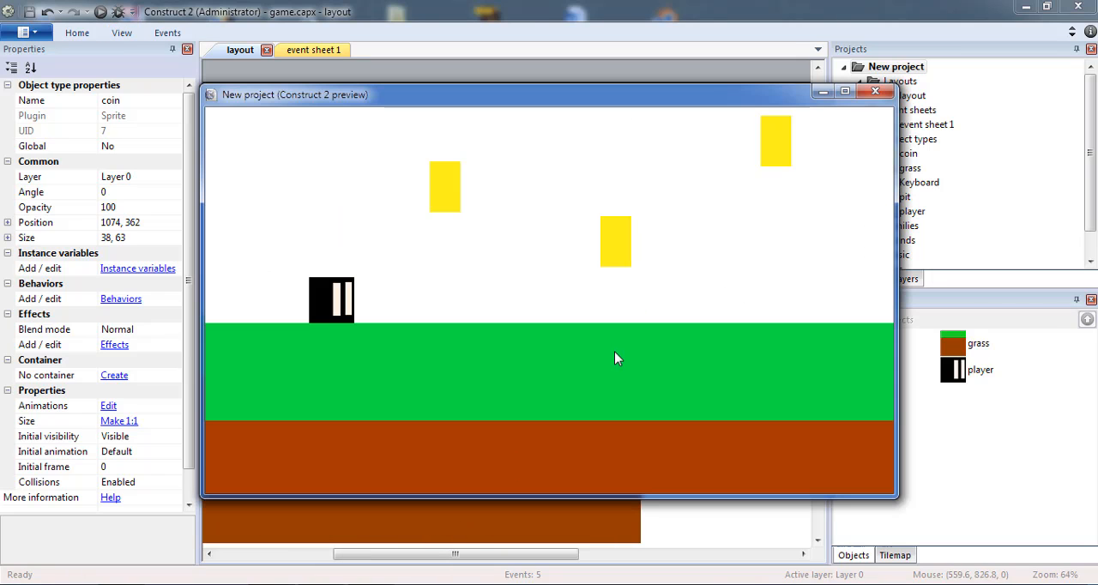
pyautogui.press('Right')
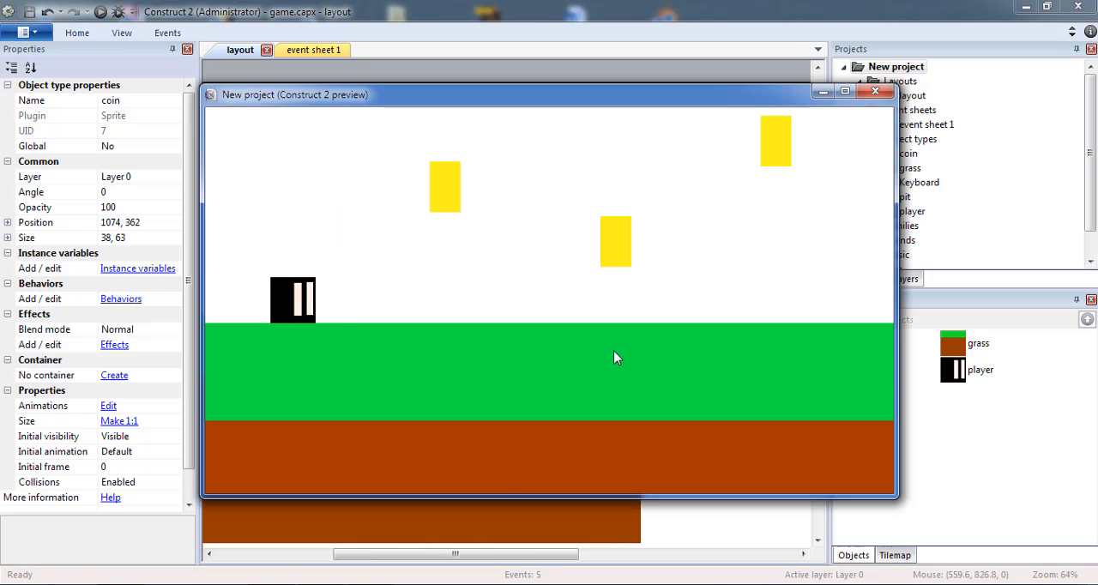
pyautogui.press('Up')
pyautogui.press('Up')
pyautogui.press('Left')
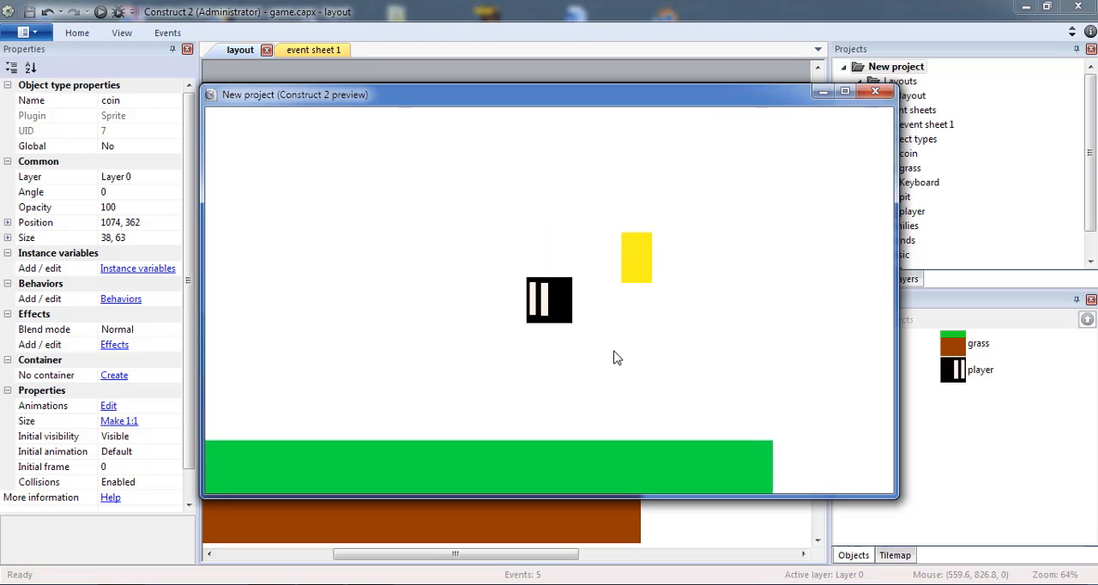
pyautogui.press('Right')
pyautogui.press('Up')
pyautogui.press('Left')
pyautogui.press('Right')
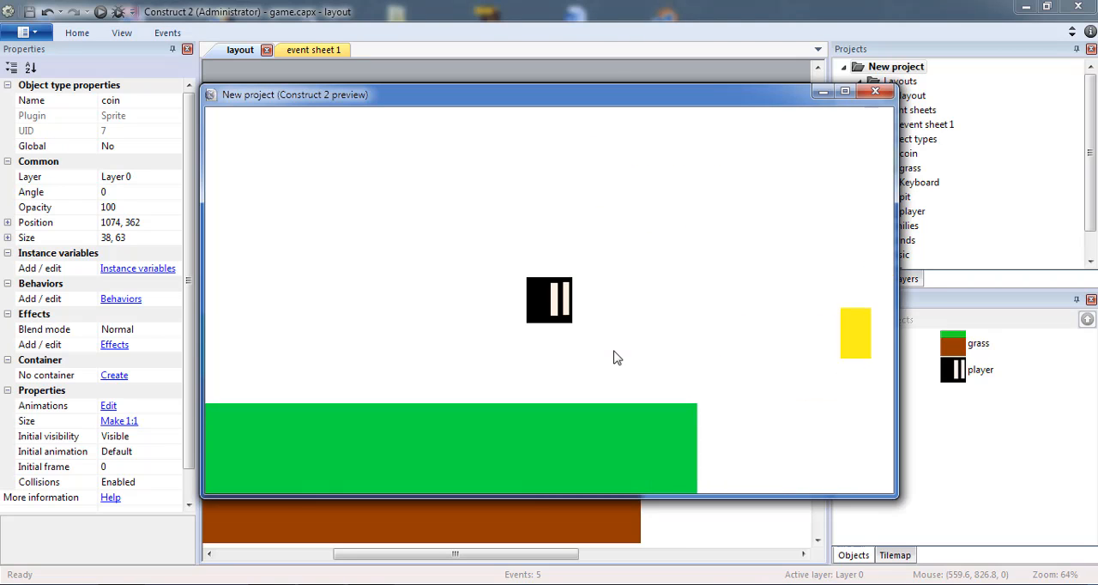
pyautogui.press('Up')
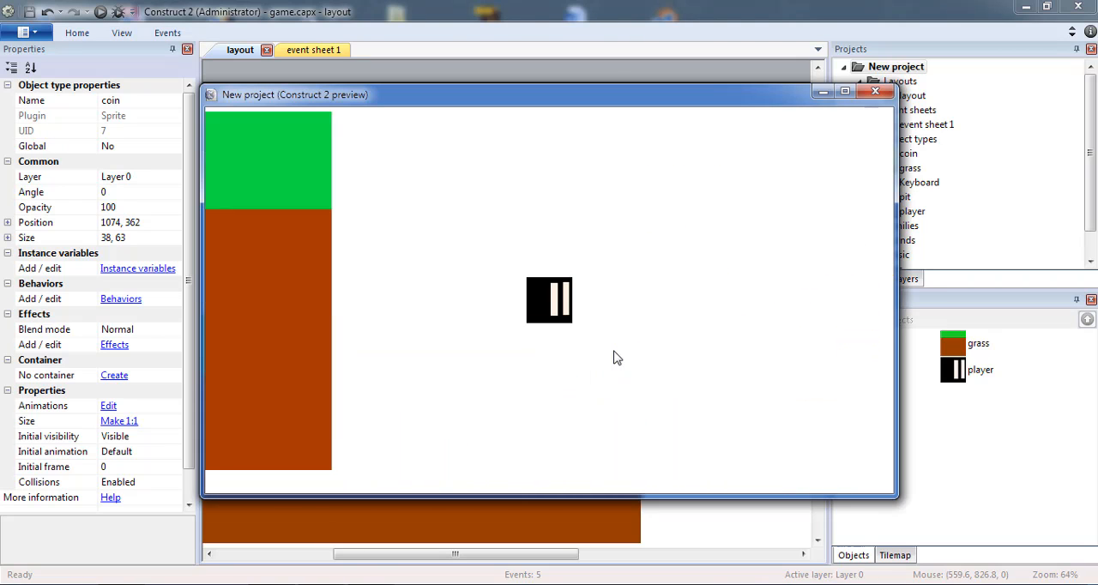
pyautogui.press('Right')
pyautogui.press('Up')
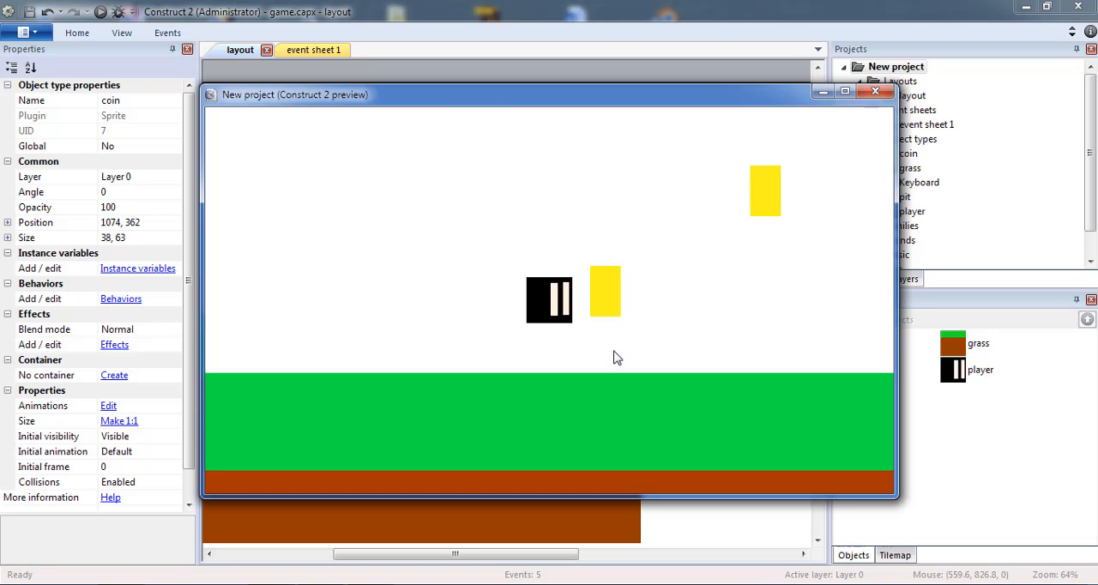
pyautogui.press('Up')
pyautogui.press('Up')
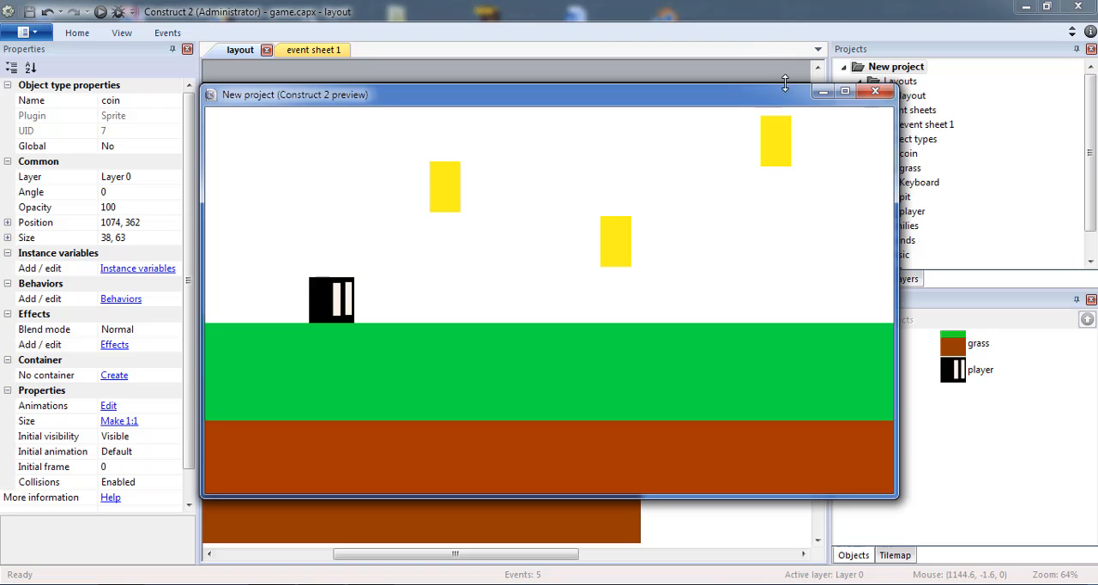
pyautogui.click(815, 95)
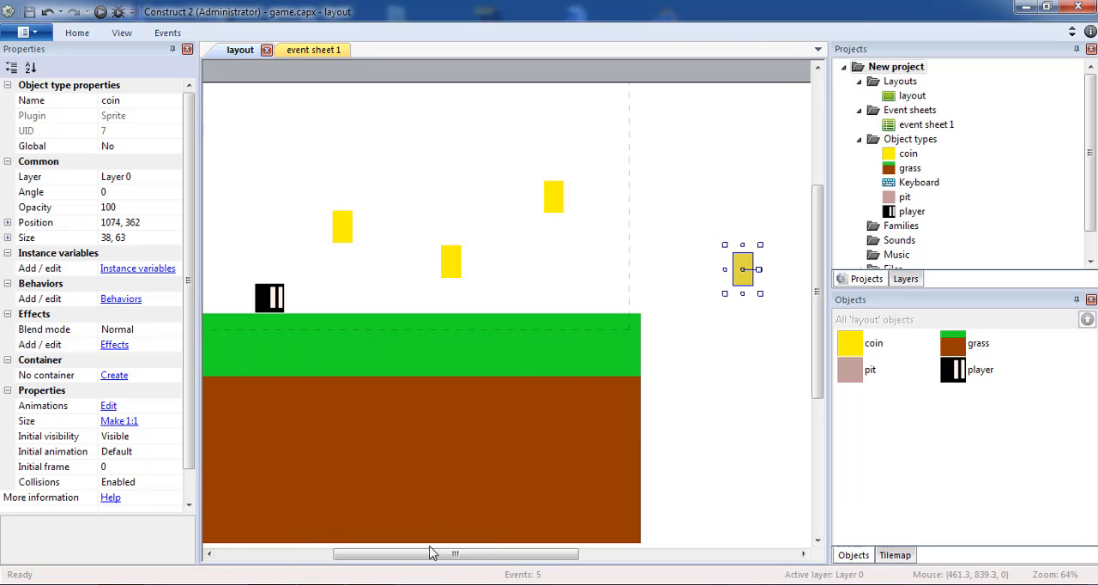
pyautogui.moveTo(432, 553); pyautogui.dragTo(392, 549)
pyautogui.click(400, 532)
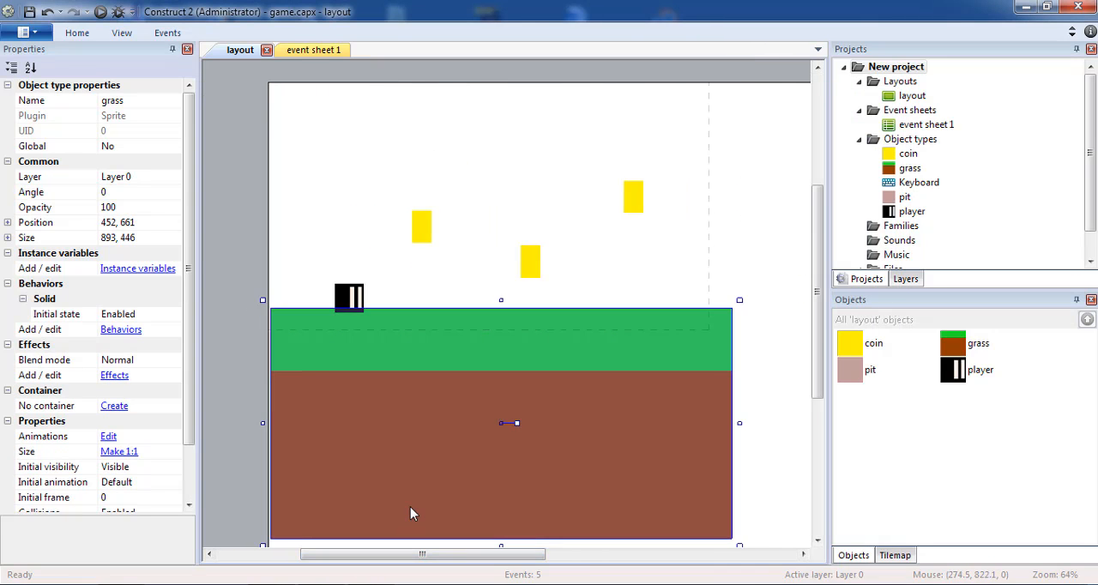
pyautogui.hotkey('ctrl', 'z')
# Move the player slightly right along the grass and paste a copy of the grass sprite above the original
pyautogui.click(399, 240)
pyautogui.moveTo(356, 303); pyautogui.dragTo(380, 303)
pyautogui.click(379, 371)
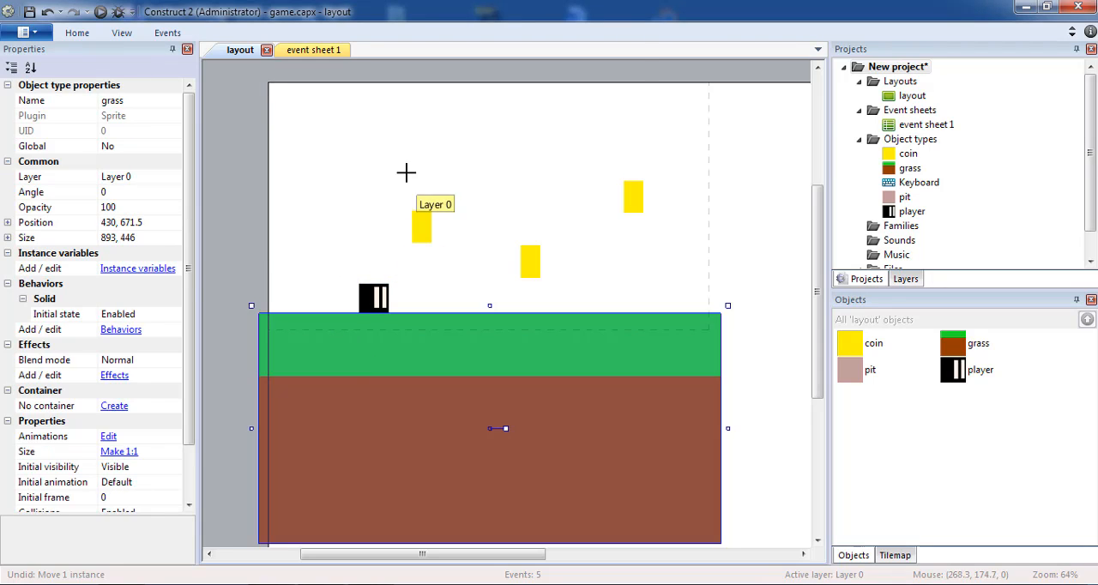
pyautogui.hotkey('ctrl', 'v')
pyautogui.click(486, 229)
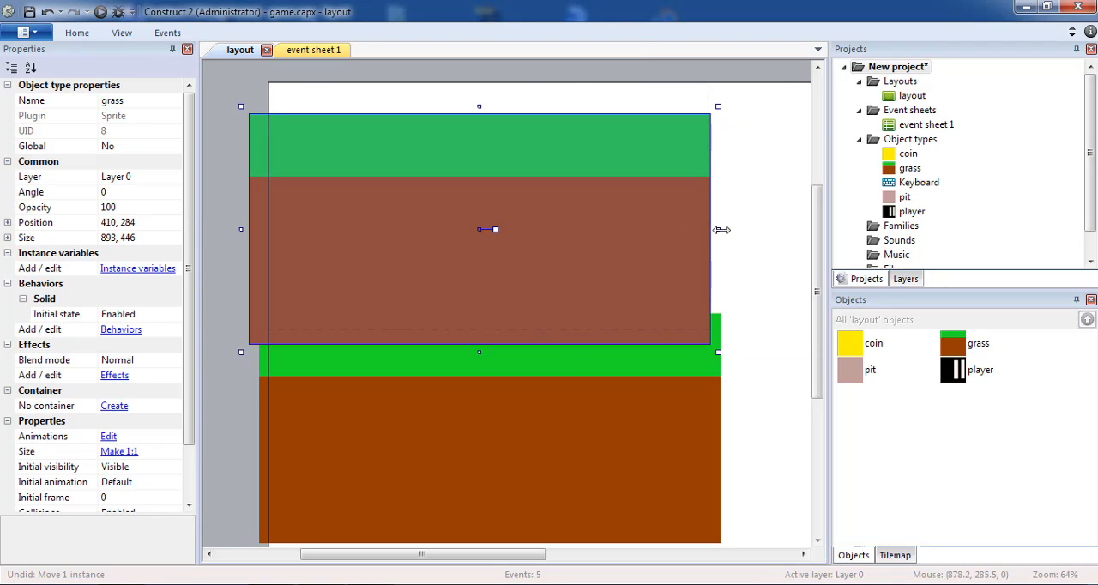
# Narrow the grass copy to about 72 wide and stand it at the layout's left edge, at about 35, 318, as a wall
pyautogui.moveTo(722, 230); pyautogui.dragTo(290, 230)
pyautogui.moveTo(276, 281)
pyautogui.mouseDown()
pyautogui.moveTo(311, 251)
pyautogui.moveTo(286, 258)
pyautogui.moveTo(293, 272)
pyautogui.mouseUp()
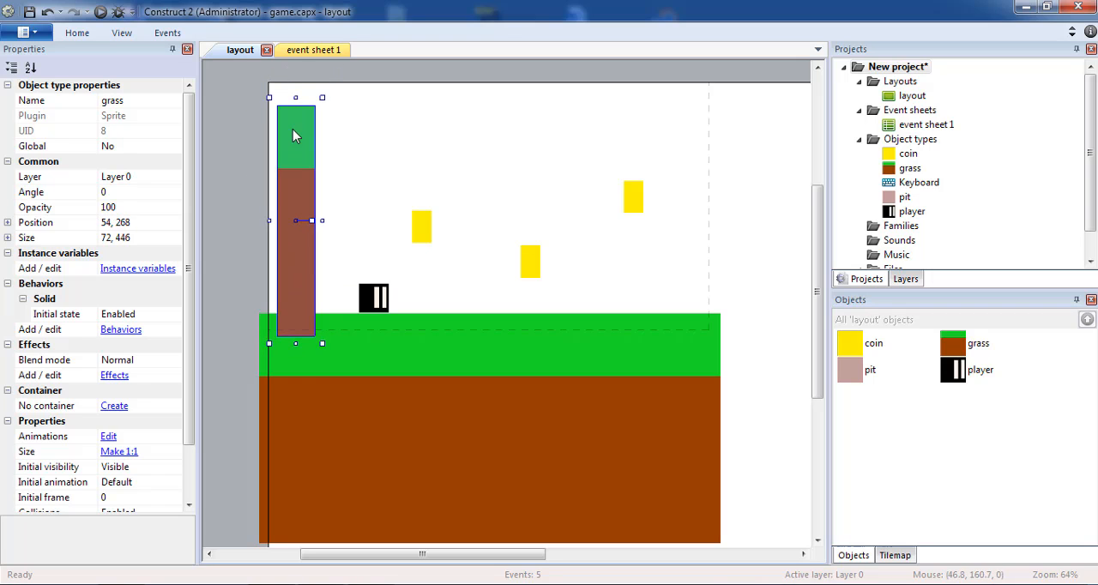
pyautogui.moveTo(296, 147); pyautogui.dragTo(290, 177)
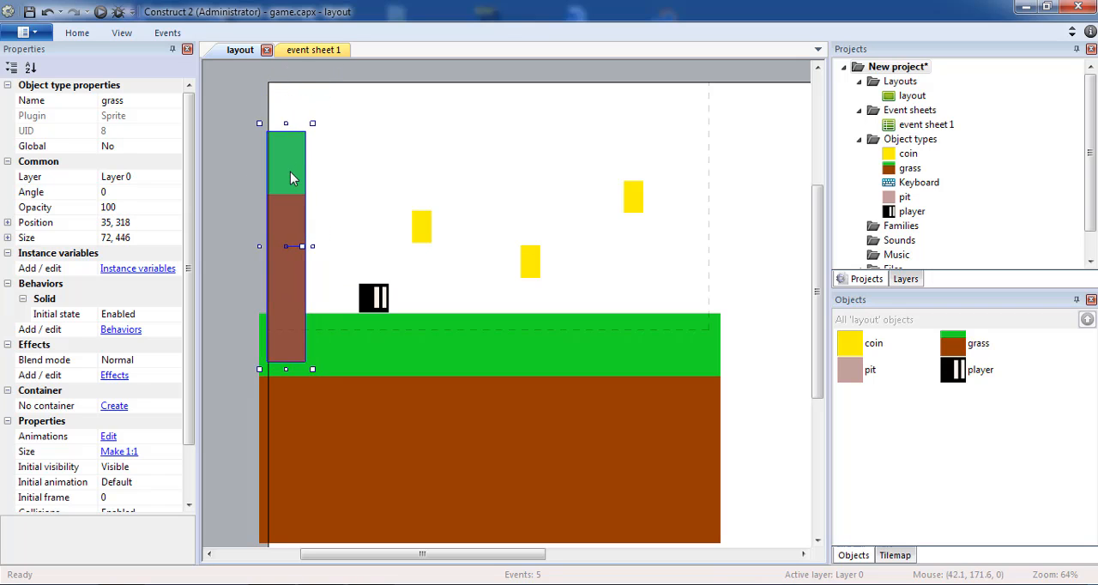
# Nudge the wall at the layout's left edge slightly outward to position 27, 318
pyautogui.press('Left')
pyautogui.press('Left')
pyautogui.press('Left')
pyautogui.press('Left')
pyautogui.press('Left')
pyautogui.press('Left')
pyautogui.press('Left')
pyautogui.press('Left')
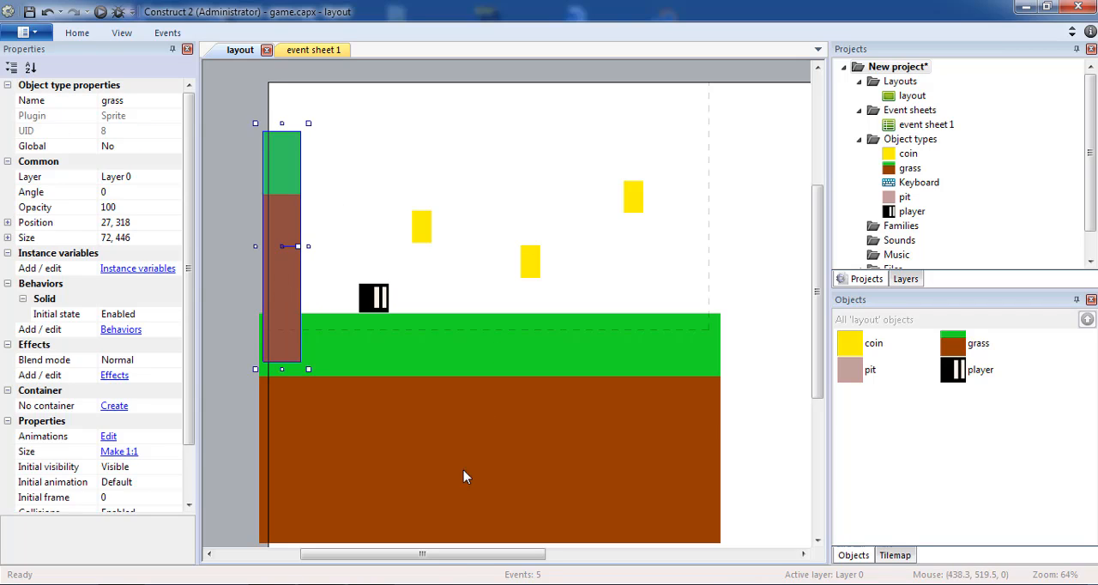
# Paste a full-width copy of the grass past the first one's right end, leaving a gap, at about 1526, 678
pyautogui.moveTo(449, 550); pyautogui.dragTo(524, 550)
pyautogui.click(528, 431)
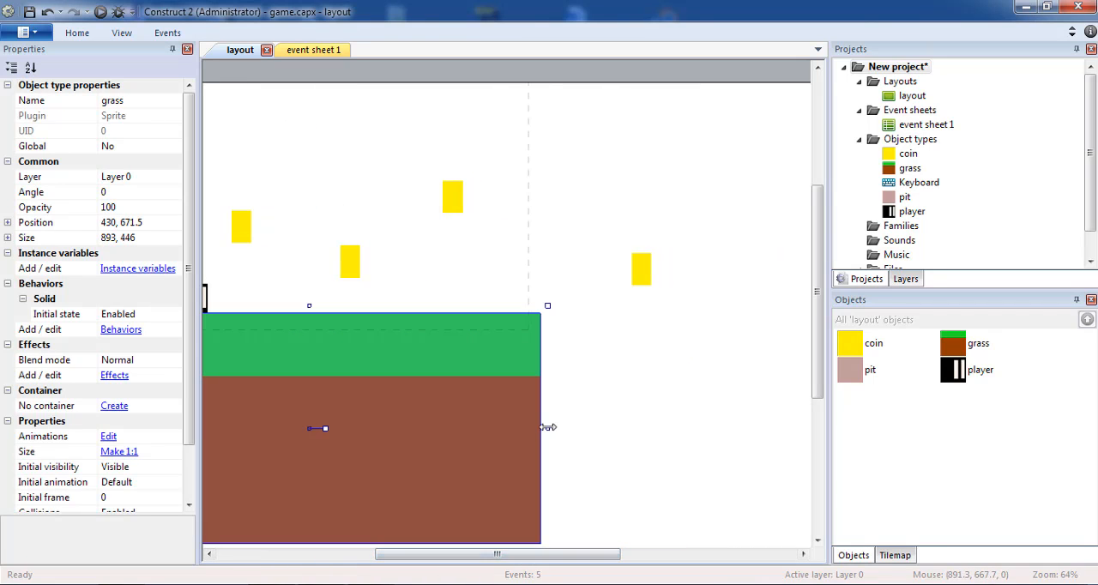
pyautogui.hotkey('ctrl', 'v')
pyautogui.moveTo(551, 322); pyautogui.dragTo(659, 507)
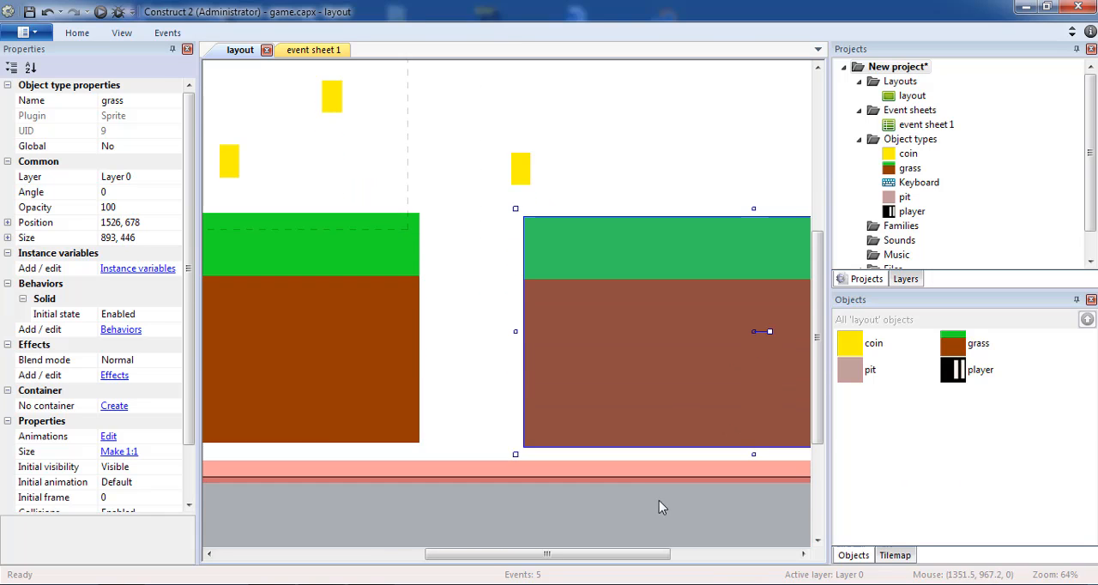
# Shorten the pit to about 336 wide and raise it into the gap between the two grass pieces, at about 980, 554
pyautogui.moveTo(523, 479); pyautogui.dragTo(516, 356)
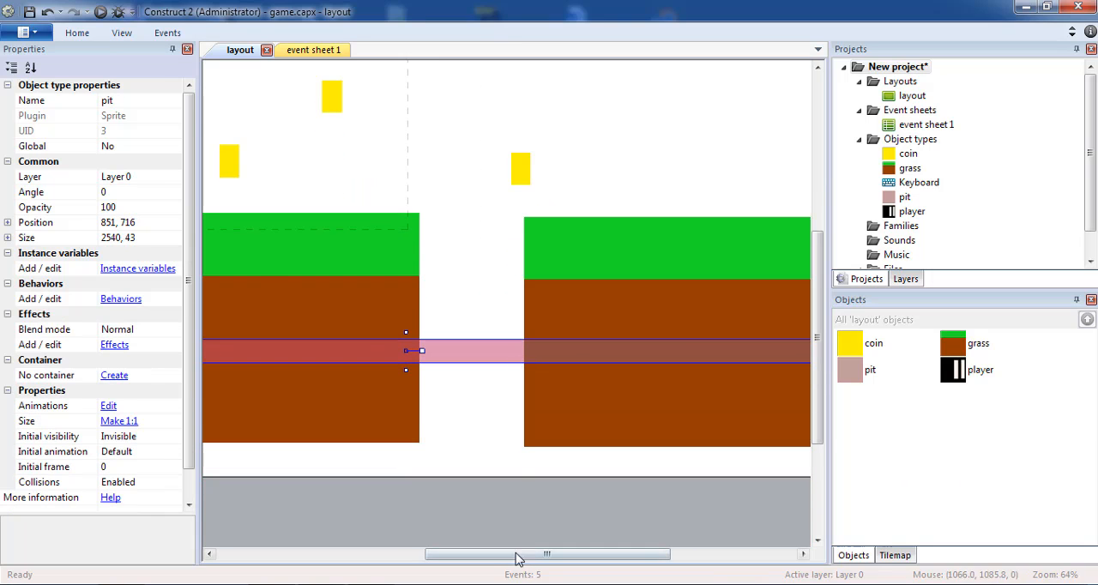
pyautogui.moveTo(515, 559); pyautogui.dragTo(246, 554)
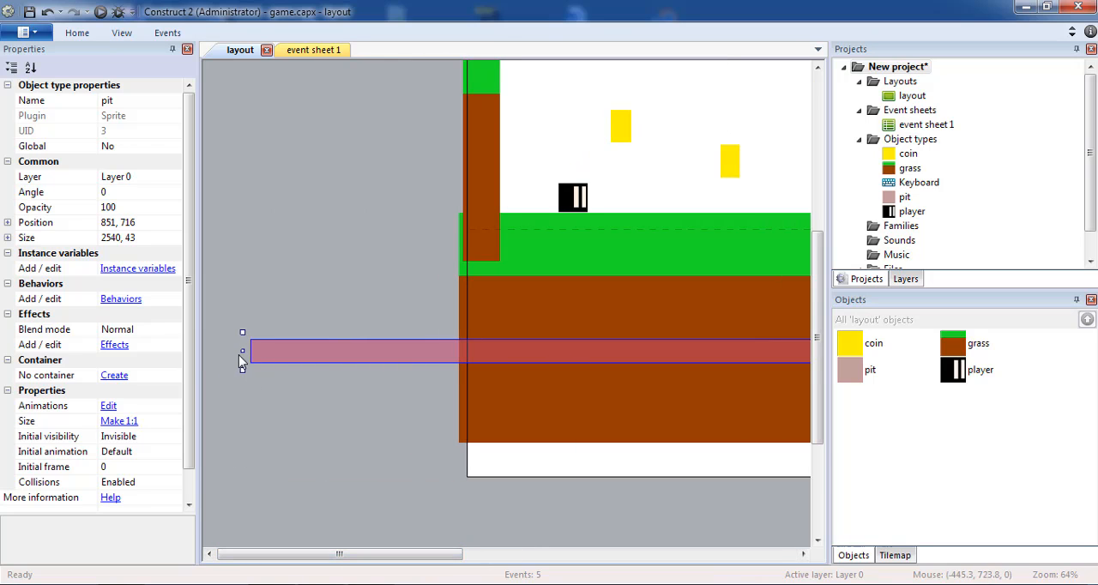
pyautogui.moveTo(243, 351); pyautogui.dragTo(535, 346)
pyautogui.moveTo(620, 361); pyautogui.dragTo(294, 363)
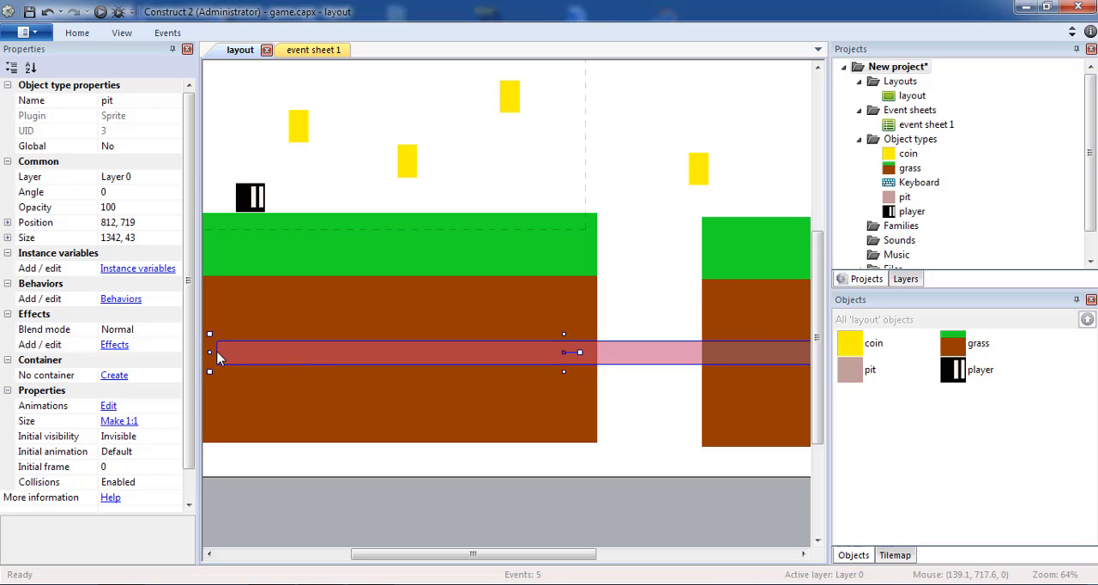
pyautogui.moveTo(211, 352); pyautogui.dragTo(607, 281)
pyautogui.click(677, 339)
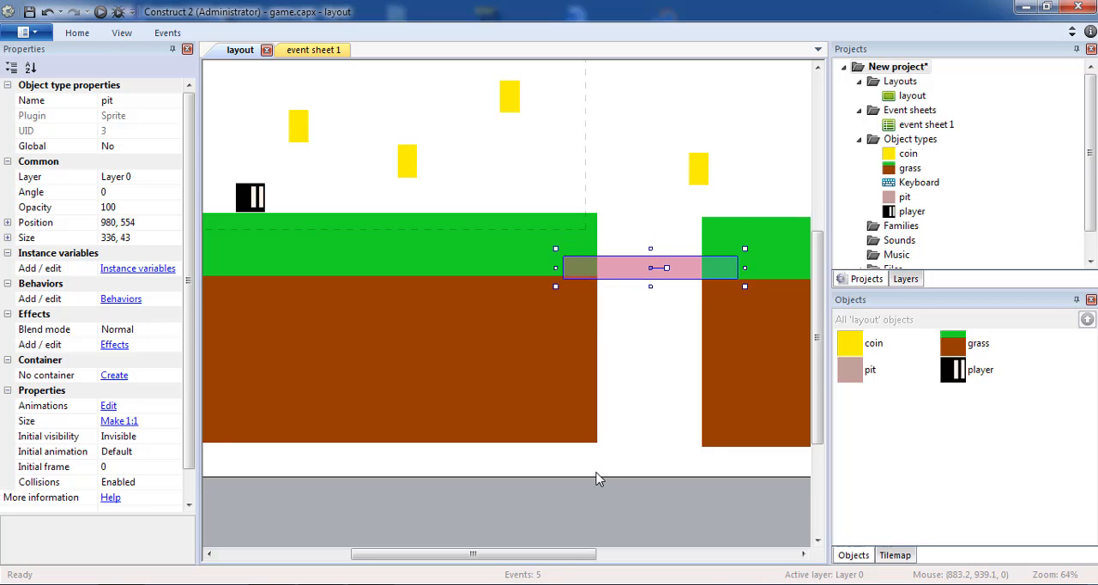
# Move the player slightly left along the grass, closer to the wall
pyautogui.moveTo(560, 555); pyautogui.dragTo(450, 528)
pyautogui.click(462, 487)
pyautogui.scroll(4, 428, 349)
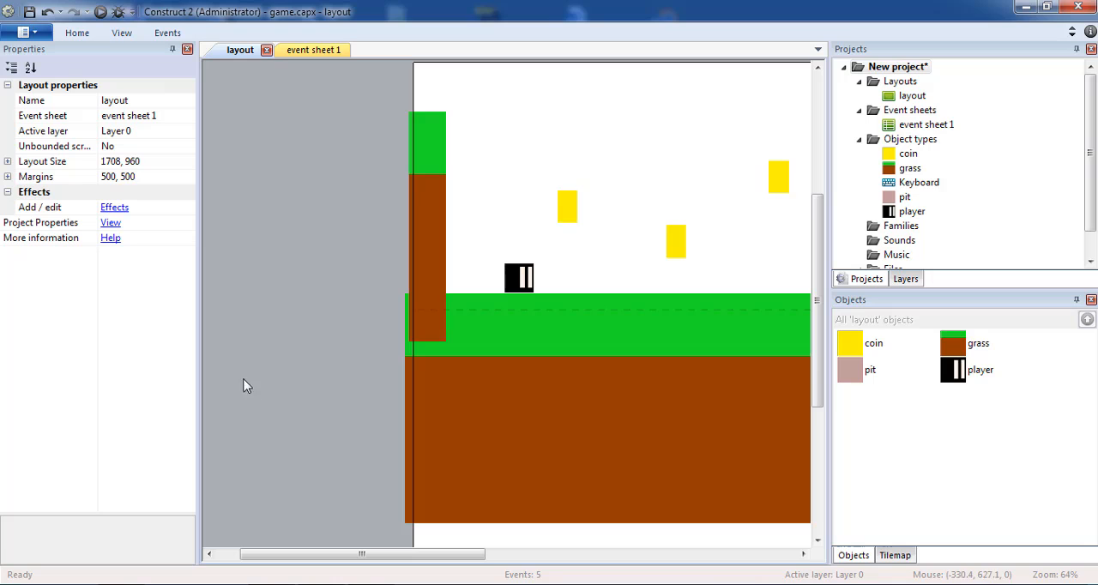
pyautogui.moveTo(525, 283)
pyautogui.mouseDown()
pyautogui.moveTo(462, 257)
pyautogui.moveTo(472, 267)
pyautogui.moveTo(451, 266)
pyautogui.moveTo(514, 279)
pyautogui.mouseUp()
# Raise the pit a little in the gap between the grass pieces, to about 994, 524
pyautogui.moveTo(453, 556); pyautogui.dragTo(603, 556)
pyautogui.click(542, 363)
pyautogui.click(552, 348)
pyautogui.moveTo(553, 357); pyautogui.dragTo(546, 348)
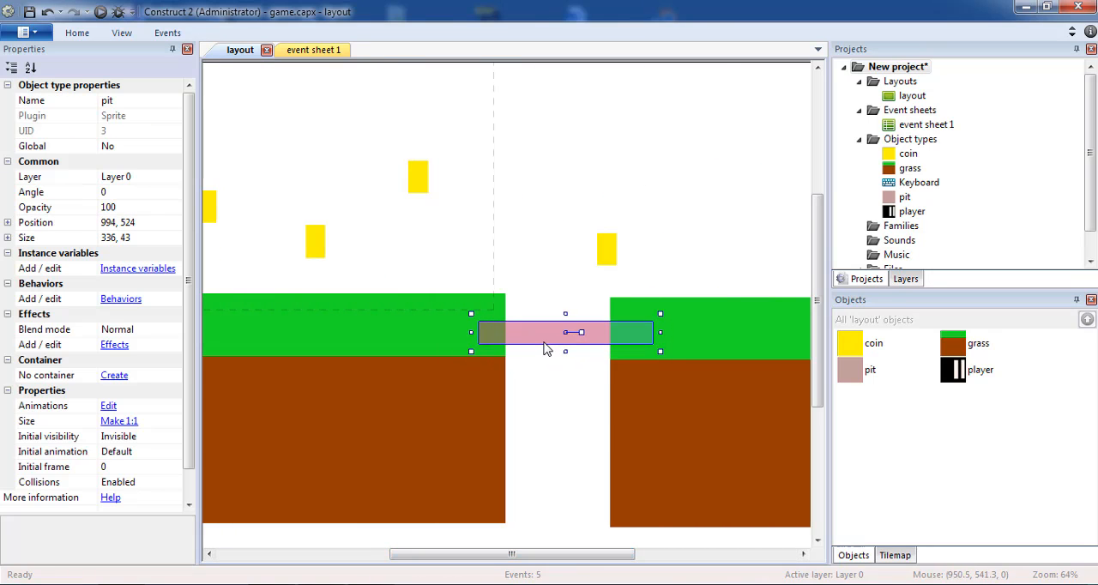
pyautogui.click(543, 389)
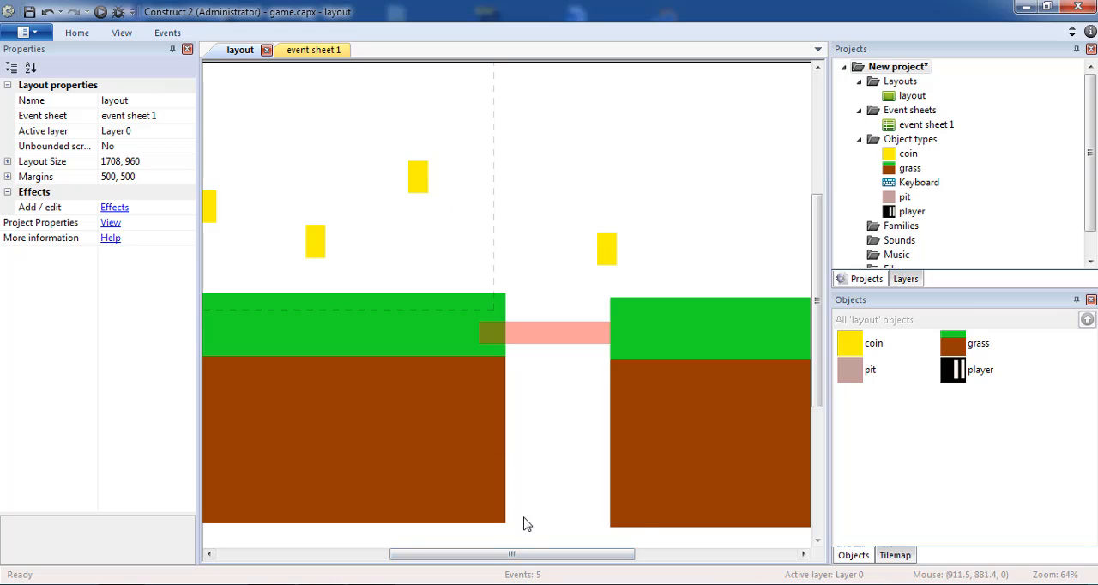
# Paste a copy of the wall, shrink it to about 61 by 97, and set it into the grass at about 323, 439
pyautogui.moveTo(529, 556); pyautogui.dragTo(449, 556)
pyautogui.click(443, 316)
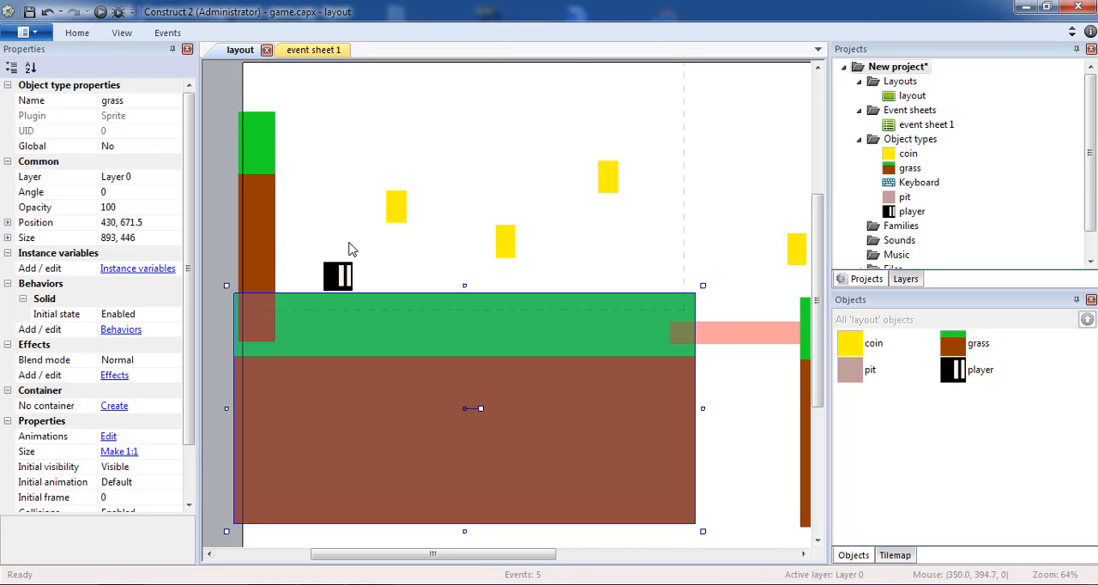
pyautogui.click(271, 237)
pyautogui.hotkey('ctrl', 'c')
pyautogui.hotkey('ctrl', 'v')
pyautogui.scroll(3, 634, 146)
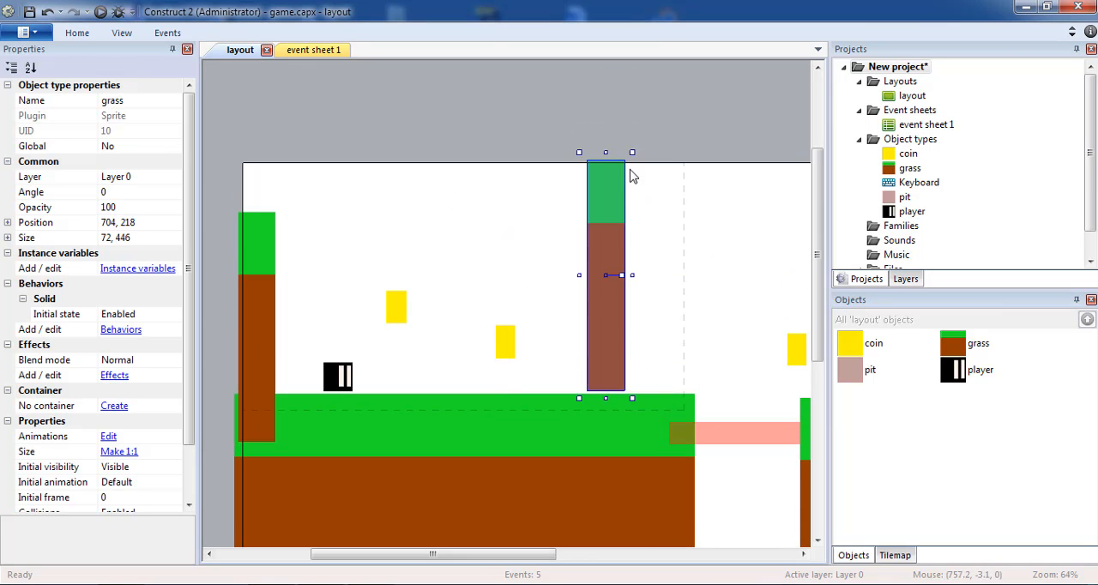
pyautogui.moveTo(632, 154); pyautogui.dragTo(623, 315)
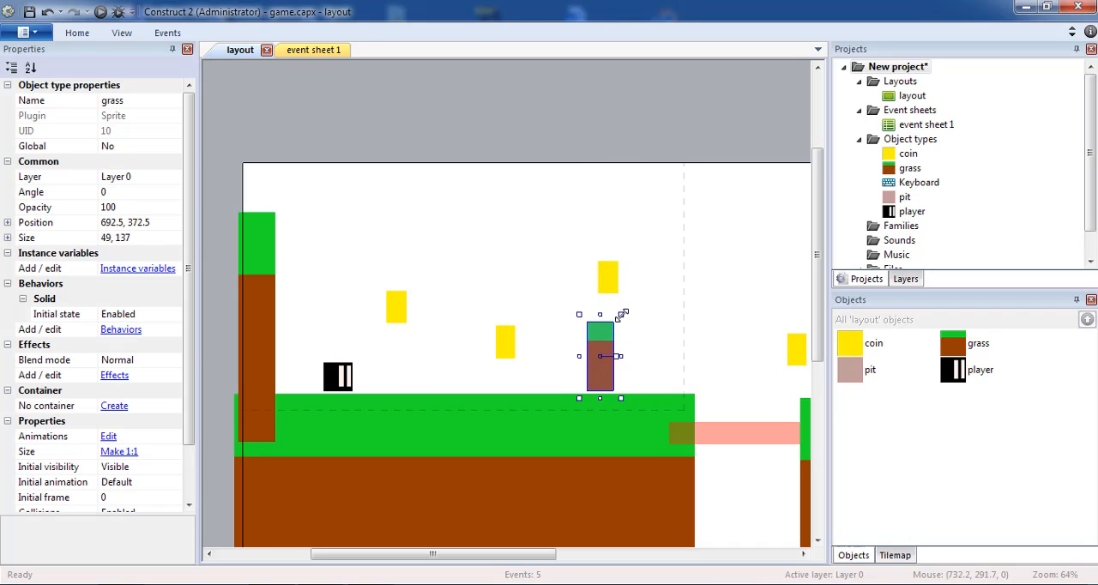
pyautogui.moveTo(610, 358); pyautogui.dragTo(427, 383)
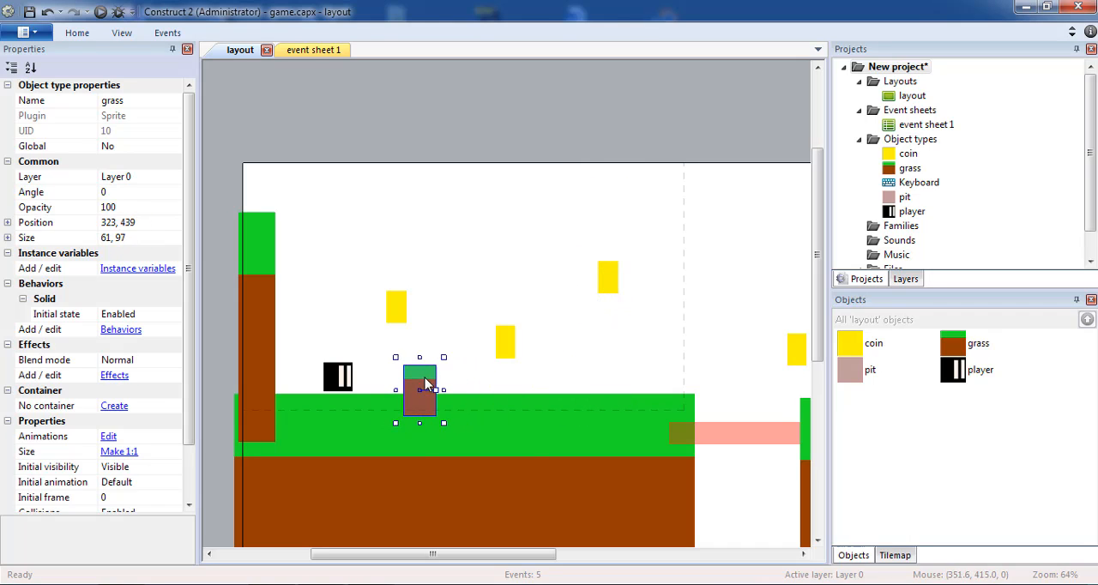
# Add two more block copies to its right: a short floating one around x 542 and a tall one about 61 by 244 around x 750
pyautogui.click(530, 372)
pyautogui.moveTo(528, 378); pyautogui.dragTo(523, 311)
pyautogui.hotkey('ctrl', 'v')
pyautogui.click(608, 329)
pyautogui.moveTo(612, 345); pyautogui.dragTo(632, 384)
pyautogui.moveTo(631, 296); pyautogui.dragTo(629, 272)
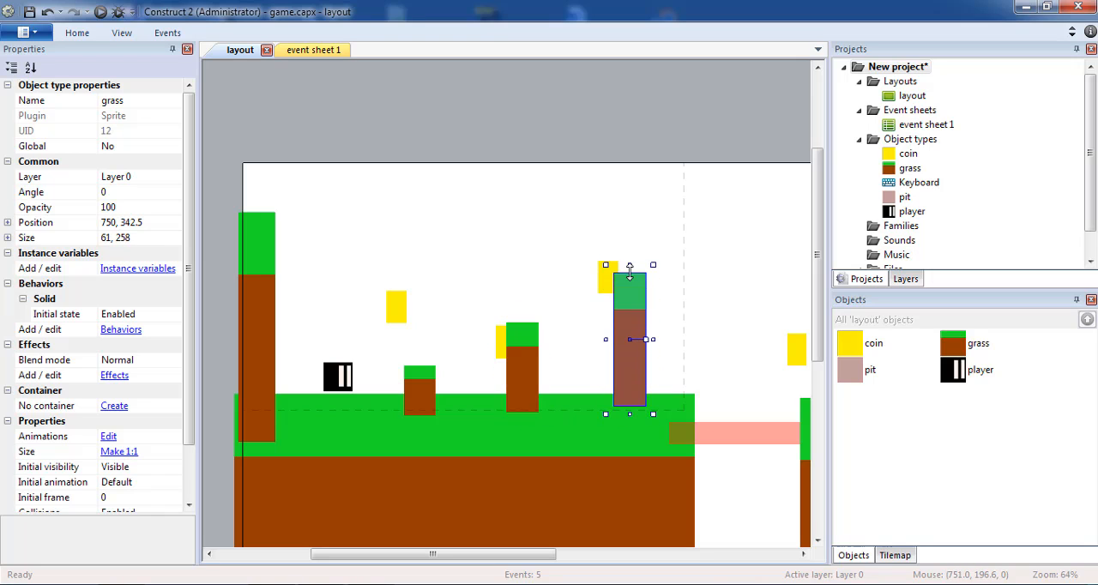
pyautogui.click(518, 369)
pyautogui.moveTo(523, 419); pyautogui.dragTo(525, 382)
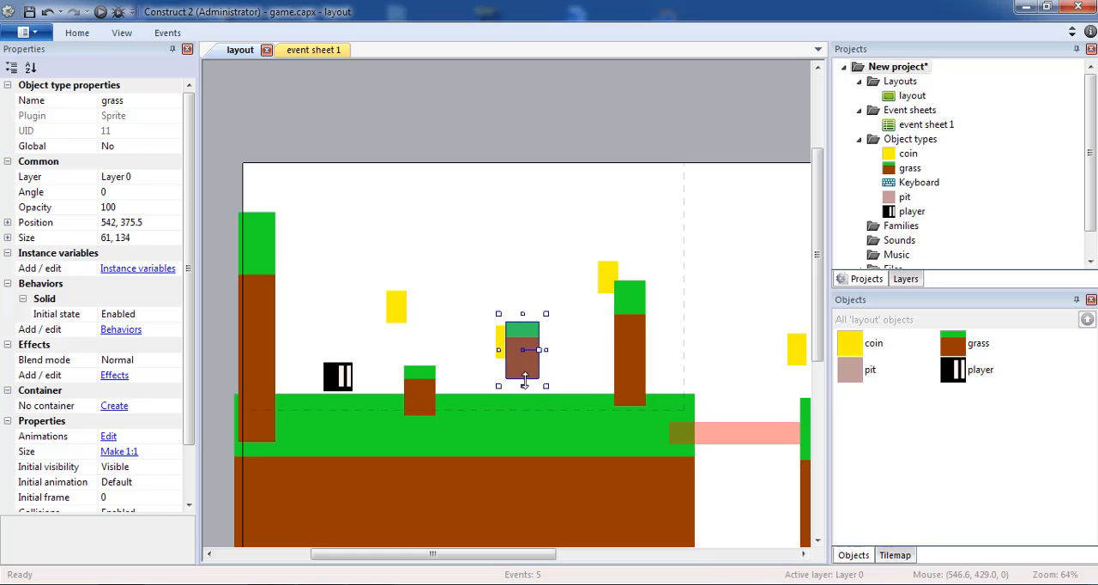
# Move the player slightly left and place the three nearest coins just above the three blocks
pyautogui.moveTo(349, 383)
pyautogui.mouseDown()
pyautogui.moveTo(429, 362)
pyautogui.moveTo(531, 311)
pyautogui.moveTo(573, 343)
pyautogui.moveTo(581, 391)
pyautogui.moveTo(582, 377)
pyautogui.moveTo(492, 383)
pyautogui.moveTo(399, 335)
pyautogui.moveTo(341, 378)
pyautogui.mouseUp()
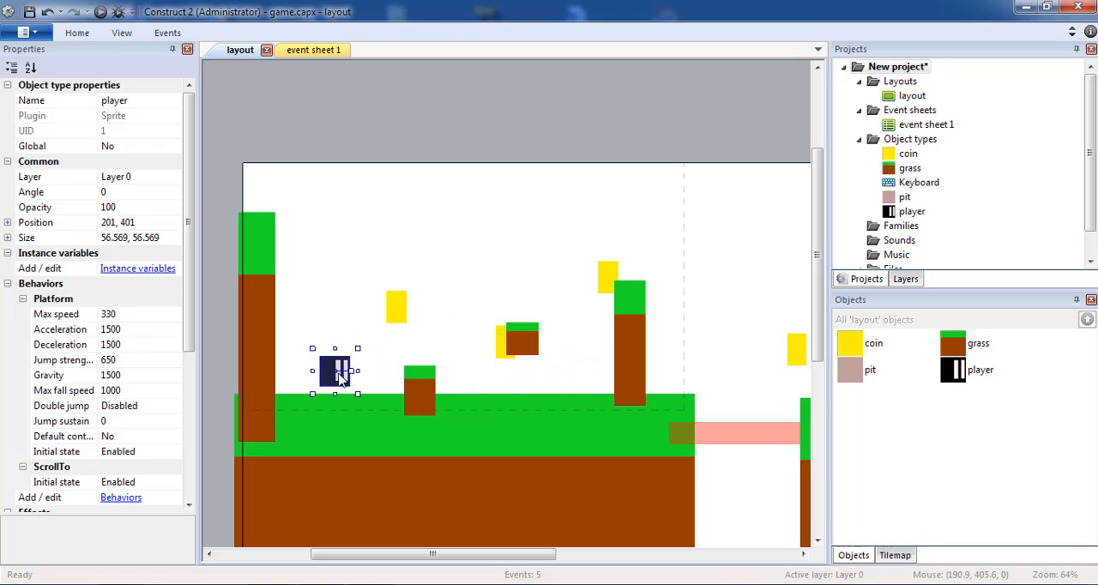
pyautogui.moveTo(397, 310); pyautogui.dragTo(418, 341)
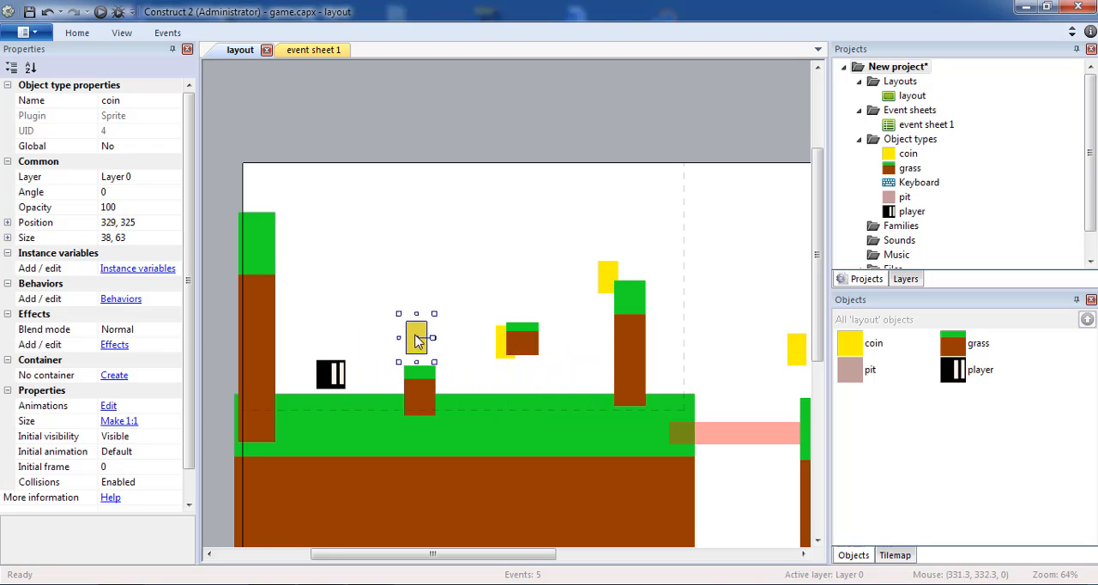
pyautogui.moveTo(499, 346); pyautogui.dragTo(517, 304)
pyautogui.moveTo(606, 277); pyautogui.dragTo(625, 256)
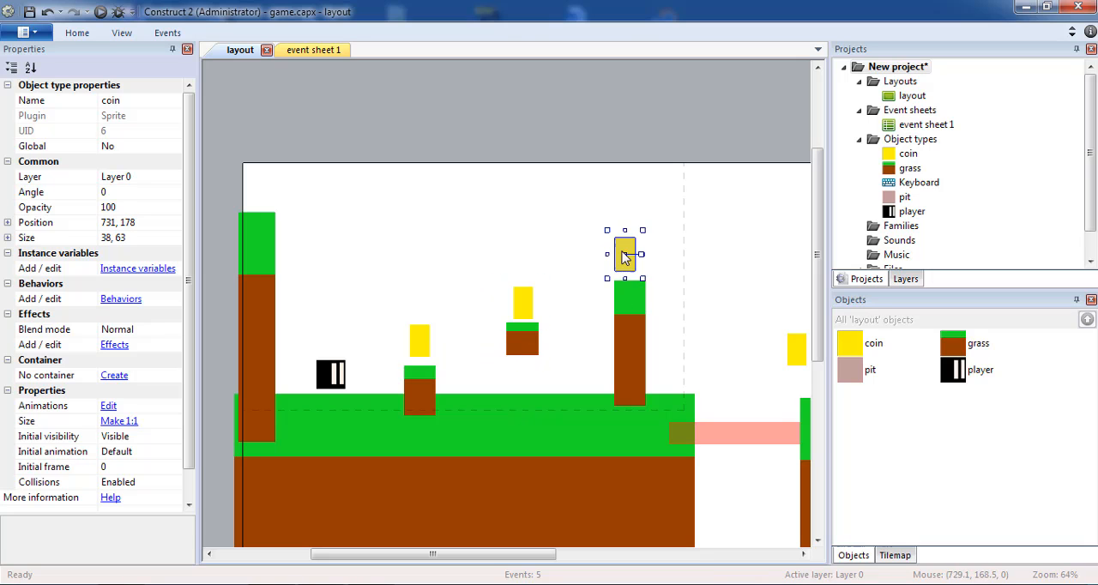
# Add coins under the floating block at about 548, 407 and above the second grass's start, and move the coin over the pit to about 828, 395
pyautogui.moveTo(520, 343); pyautogui.dragTo(520, 381)
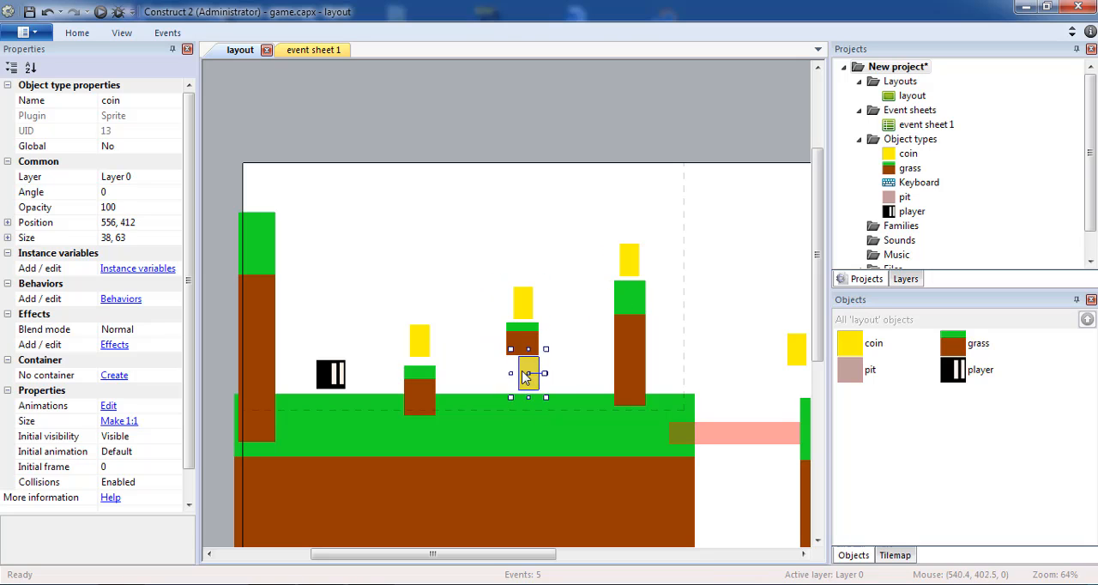
pyautogui.moveTo(459, 555); pyautogui.dragTo(558, 555)
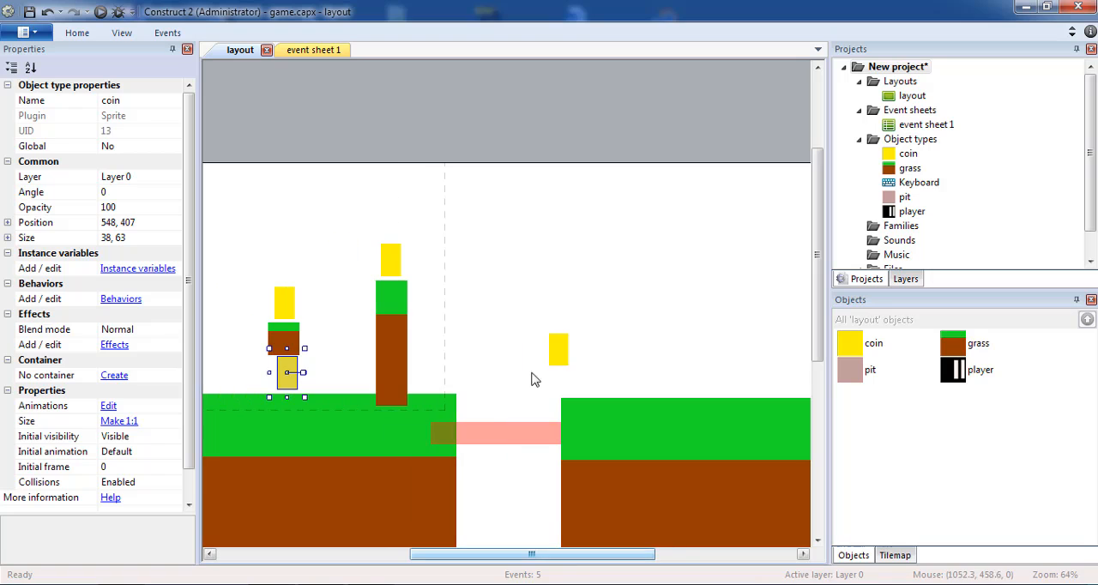
pyautogui.moveTo(567, 355); pyautogui.dragTo(443, 367)
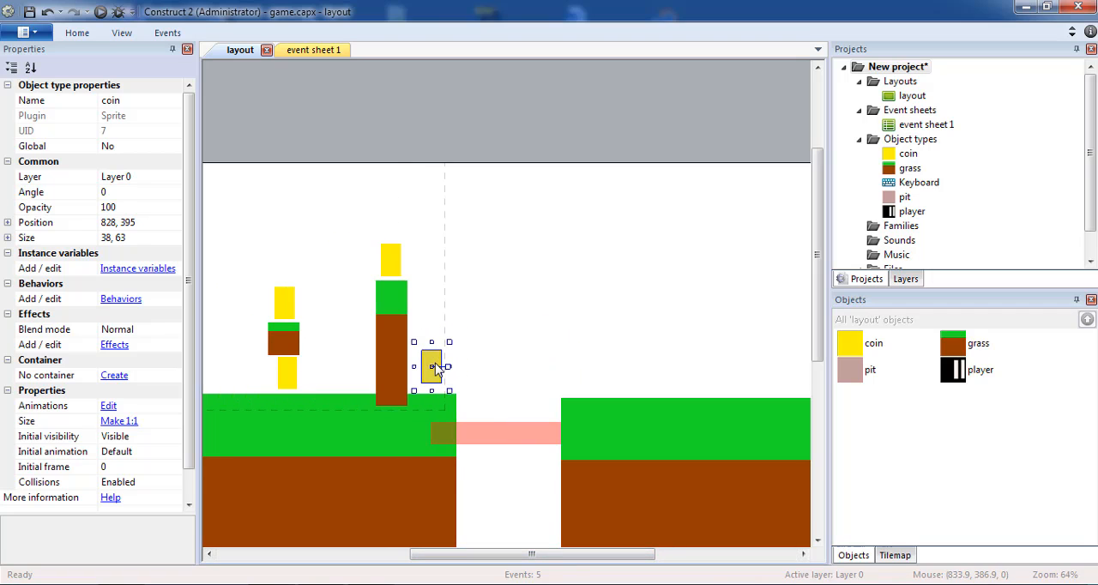
pyautogui.click(605, 321)
pyautogui.moveTo(604, 323); pyautogui.dragTo(514, 324)
# Paste a copy of the tall block above the second grass piece and reshape it into a platform about 208 by 58
pyautogui.click(389, 336)
pyautogui.hotkey('ctrl', 'c')
pyautogui.hotkey('ctrl', 'v')
pyautogui.click(630, 310)
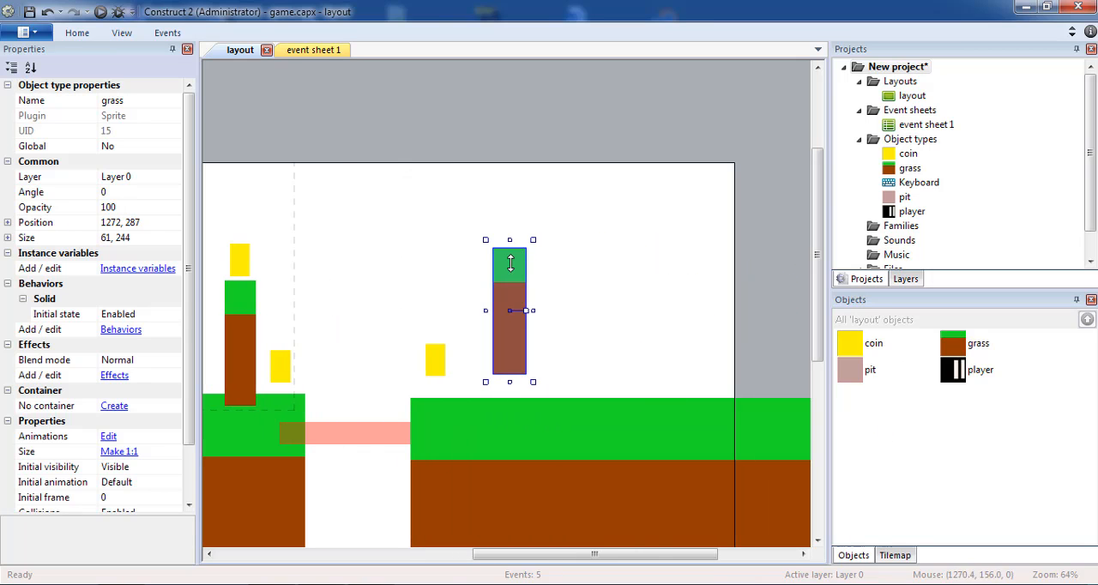
pyautogui.moveTo(511, 265); pyautogui.dragTo(515, 315)
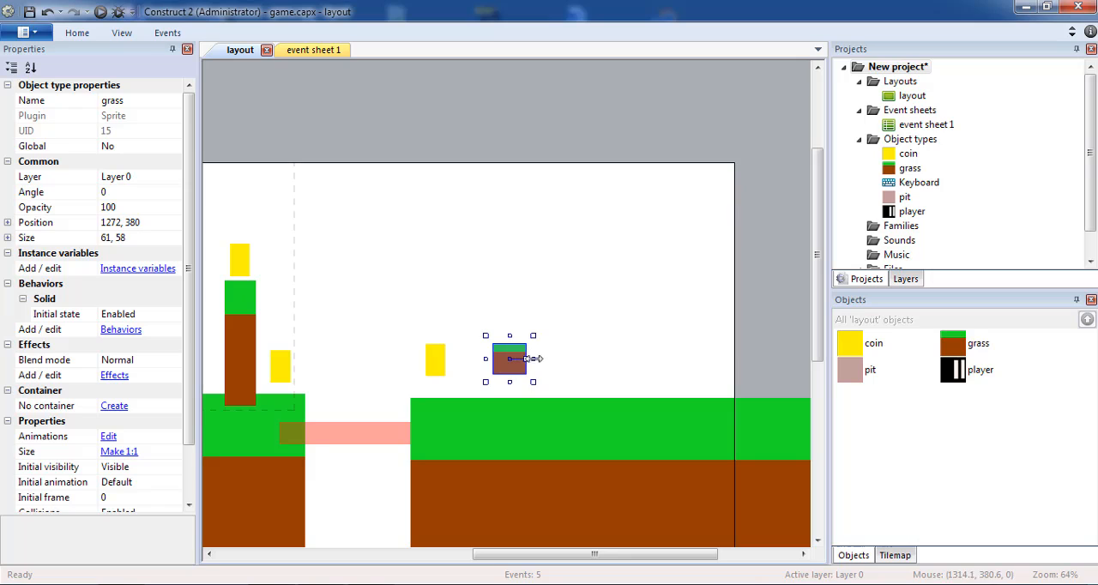
pyautogui.moveTo(534, 358); pyautogui.dragTo(598, 359)
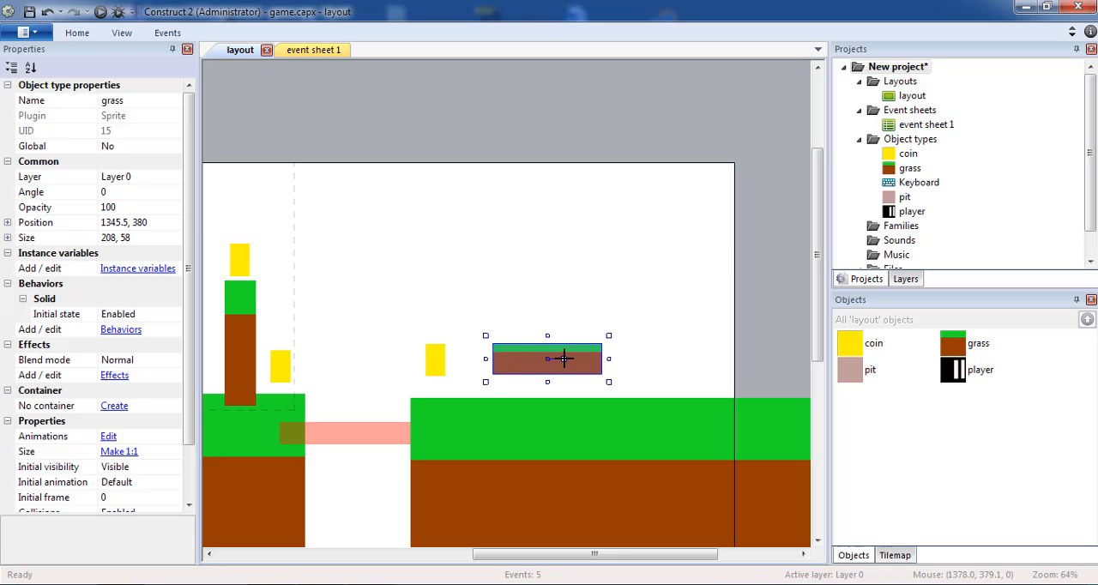
# Rotate the platform to about 314 degrees as a ramp rising from the second grass, and thicken it to about 208 by 379
pyautogui.moveTo(563, 357); pyautogui.dragTo(542, 346)
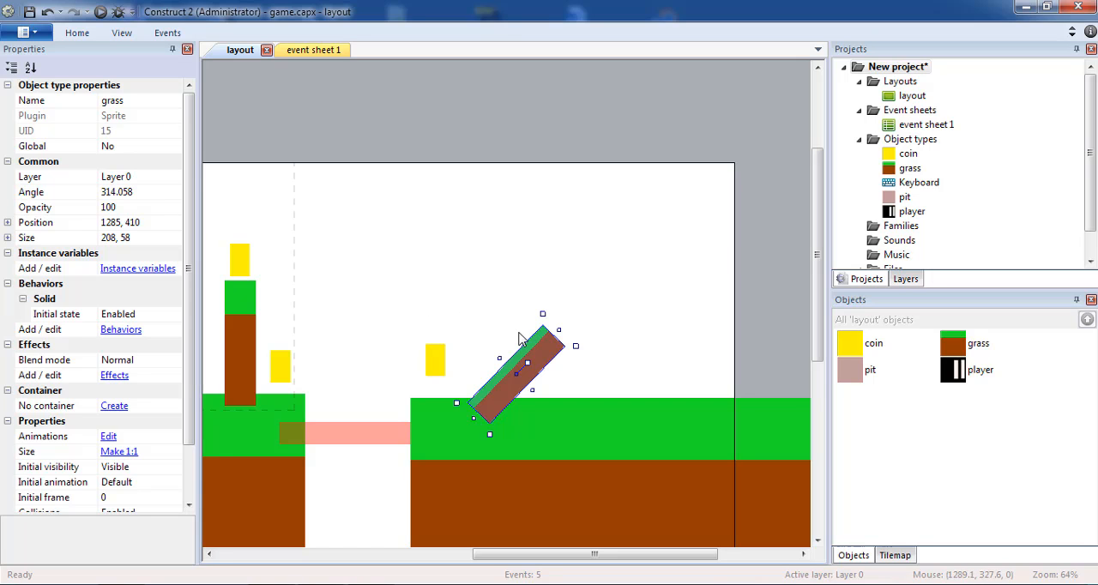
pyautogui.click(630, 304)
pyautogui.moveTo(534, 350); pyautogui.dragTo(539, 347)
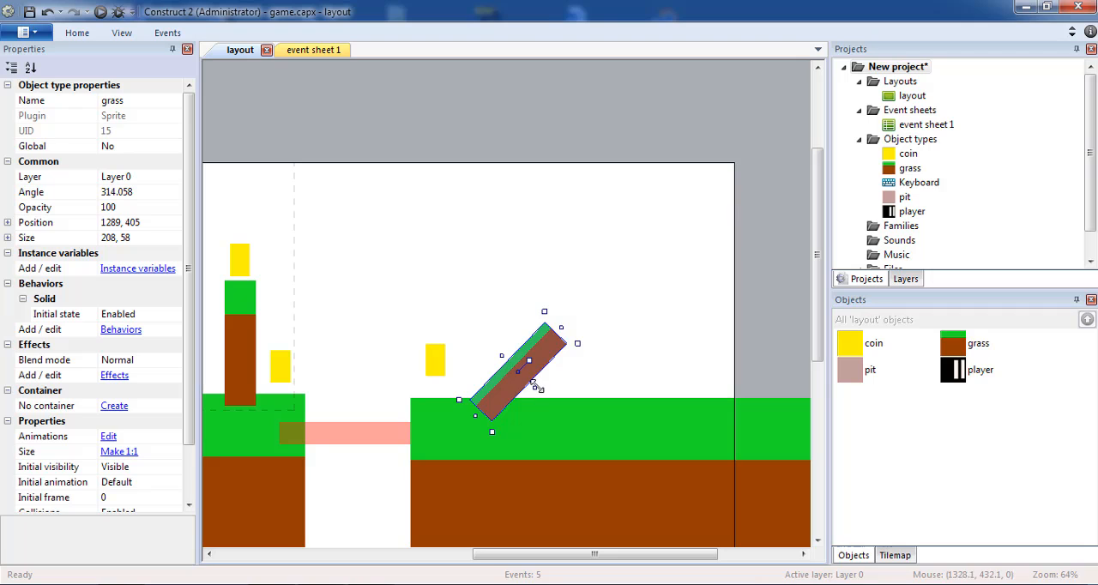
pyautogui.moveTo(537, 386); pyautogui.dragTo(669, 484)
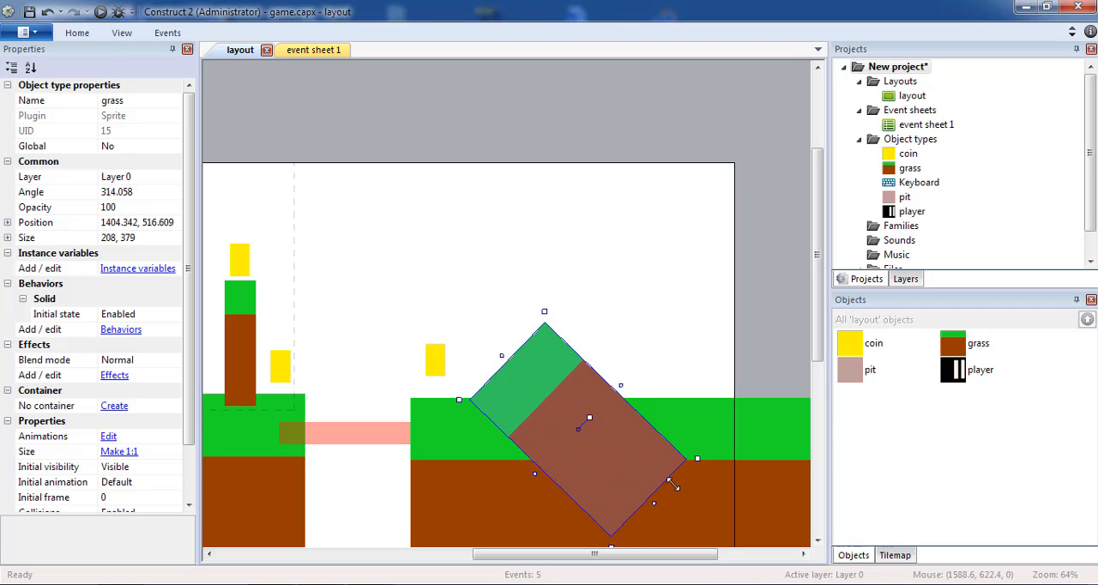
# Add a coin above the ramp's peak and another one above the grass on its far side
pyautogui.click(745, 317)
pyautogui.keyDown('ctrl'); pyautogui.moveTo(427, 358); pyautogui.dragTo(643, 350); pyautogui.keyUp('ctrl')
pyautogui.doubleClick(610, 337)
pyautogui.press('Escape')
# Save the project and preview the layout, running and jumping the player across the blocks to collect their coins
pyautogui.moveTo(590, 545); pyautogui.dragTo(436, 557)
pyautogui.hotkey('ctrl', 'z')
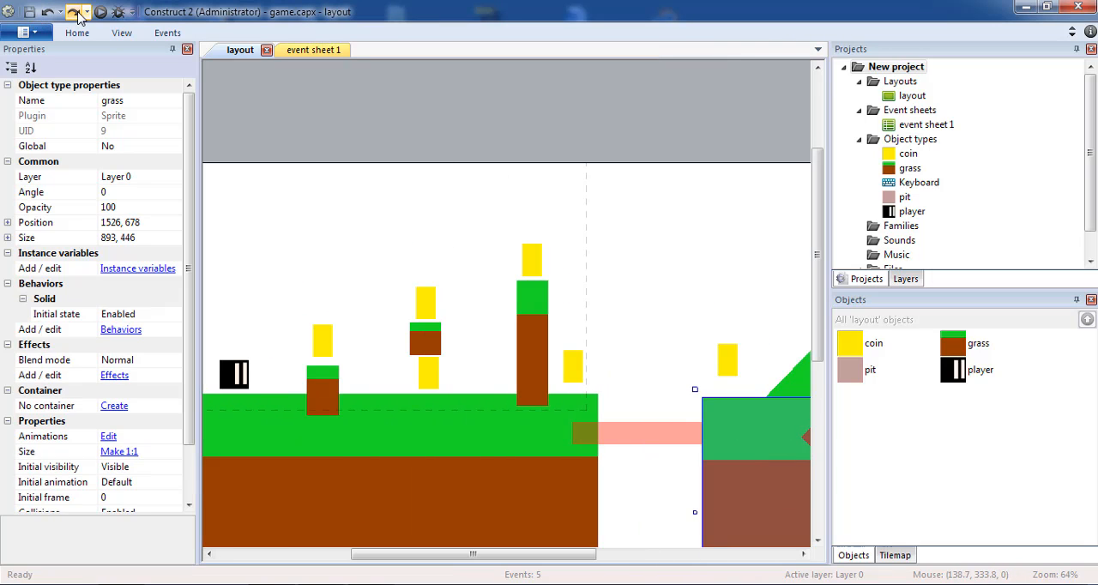
pyautogui.click(101, 12)
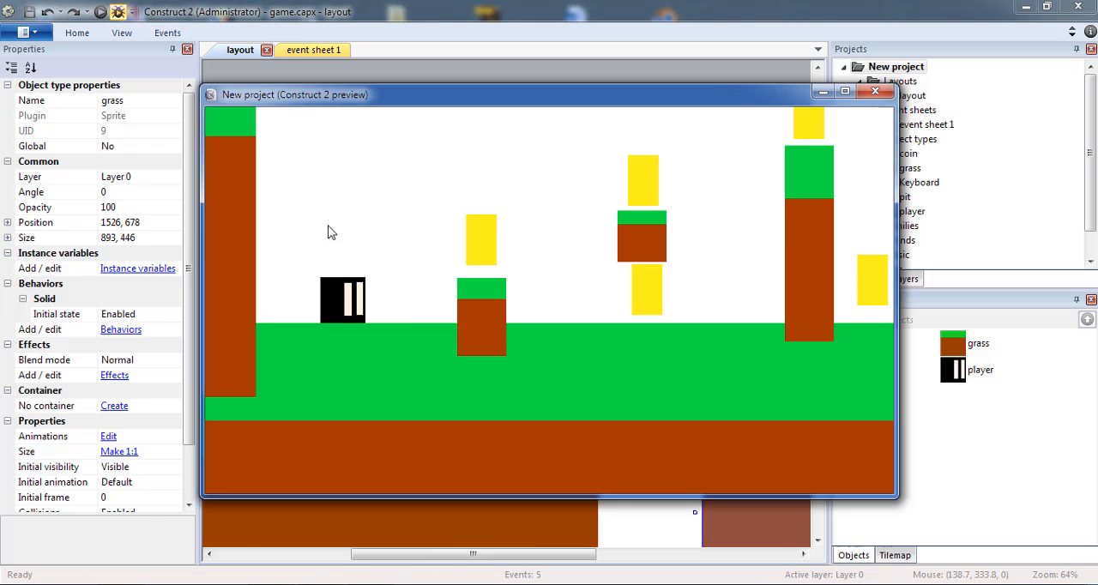
pyautogui.press('Up')
pyautogui.press('Right')
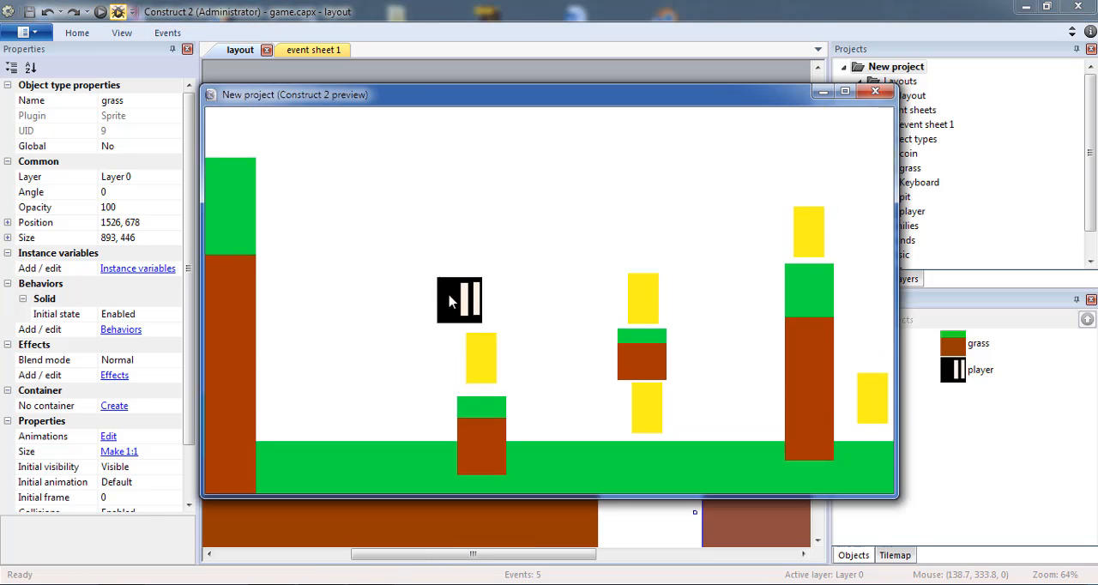
pyautogui.press('Left')
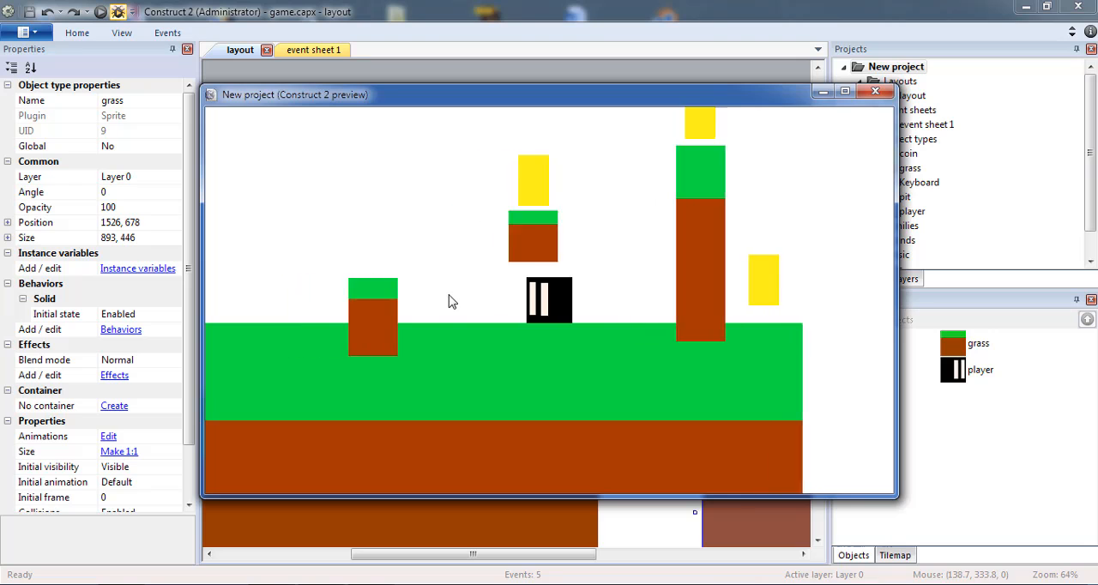
pyautogui.press('Up')
pyautogui.press('Right')
pyautogui.press('Up')
pyautogui.press('Right')
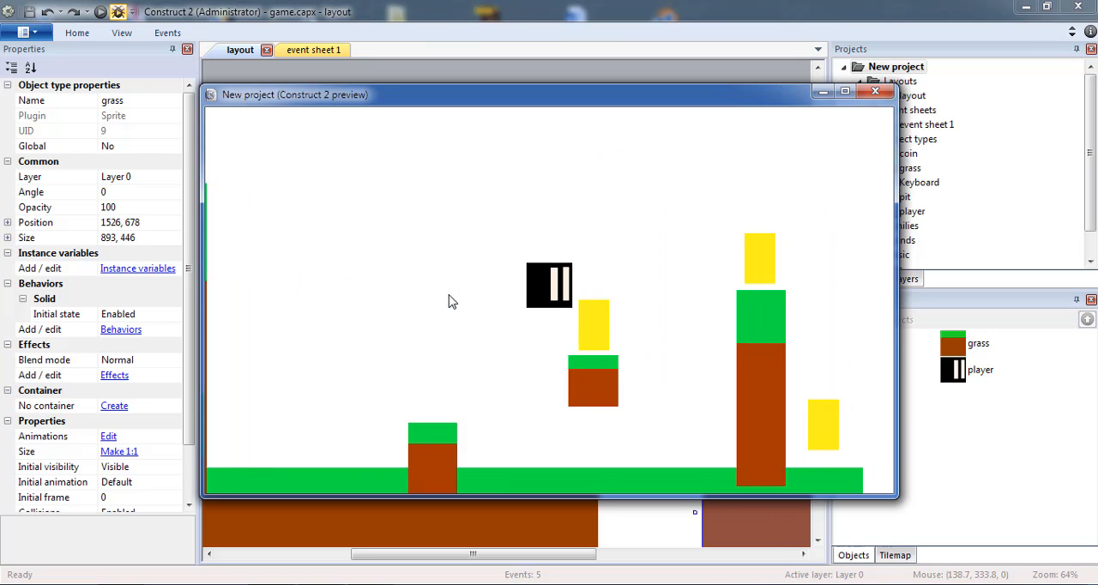
pyautogui.press('Left')
pyautogui.press('Up')
pyautogui.press('Right')
pyautogui.press('Left')
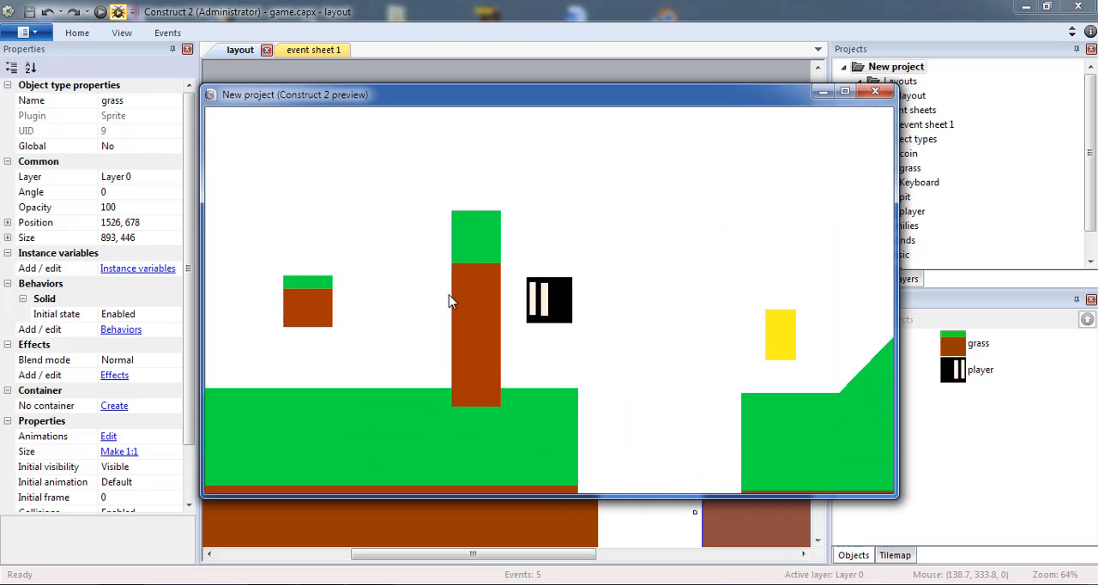
# Jump the player across the pit and over the ramp for the remaining coins, run back into the pit, and close the preview
pyautogui.press('Right')
pyautogui.press('Up')
pyautogui.press('Up')
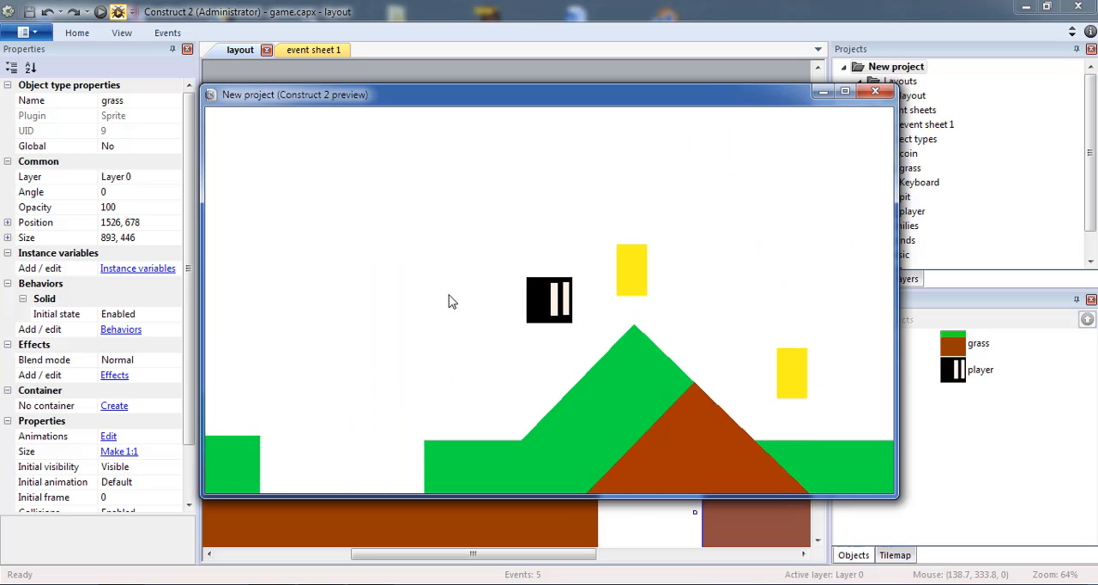
pyautogui.press('Left')
pyautogui.press('Right')
pyautogui.press('Right')
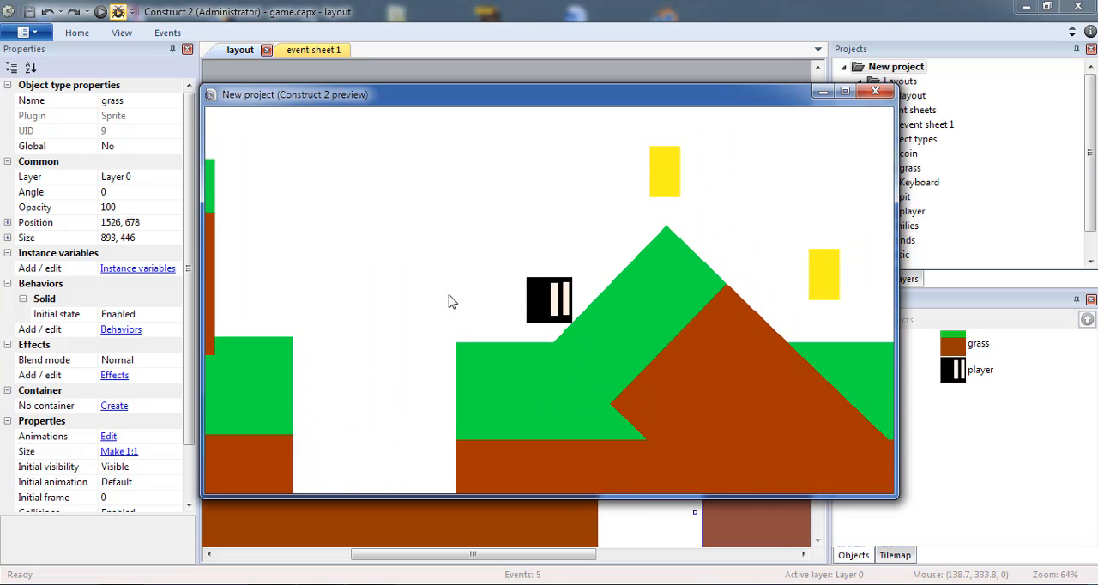
pyautogui.press('Right')
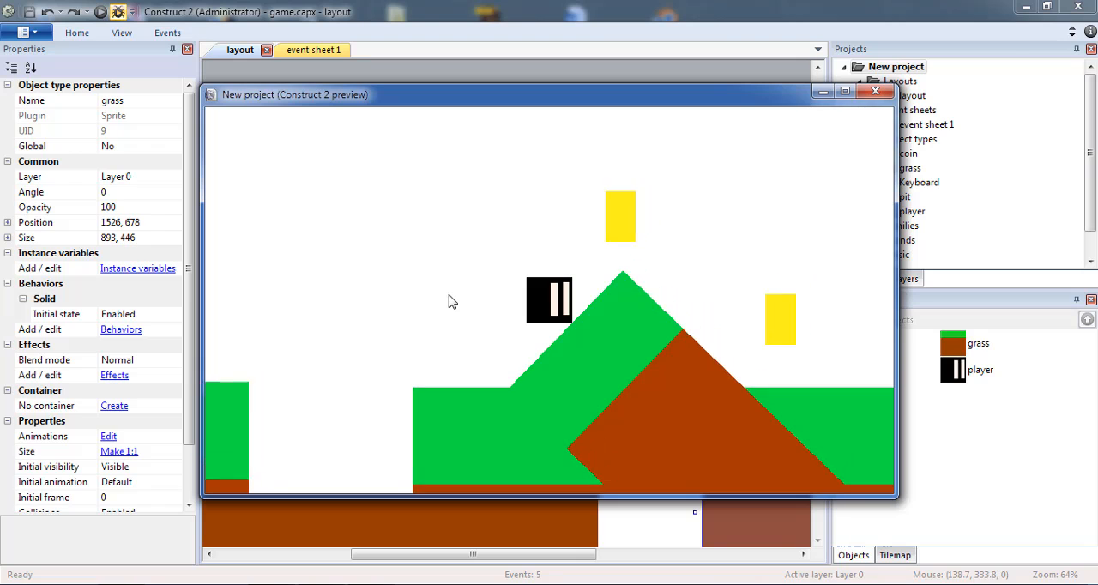
pyautogui.press('Up')
pyautogui.press('Left')
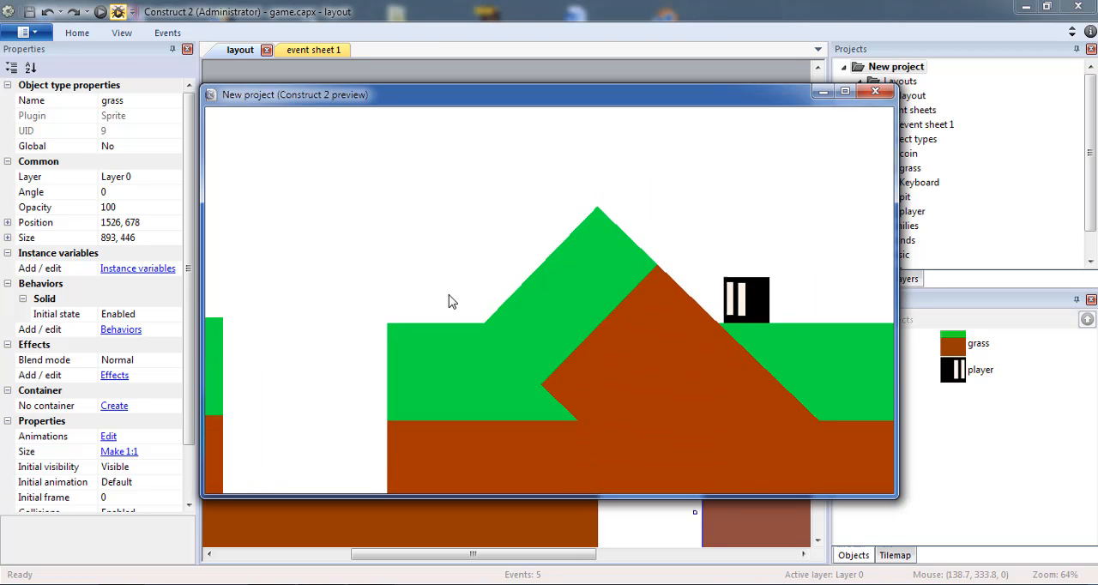
pyautogui.press('Left')
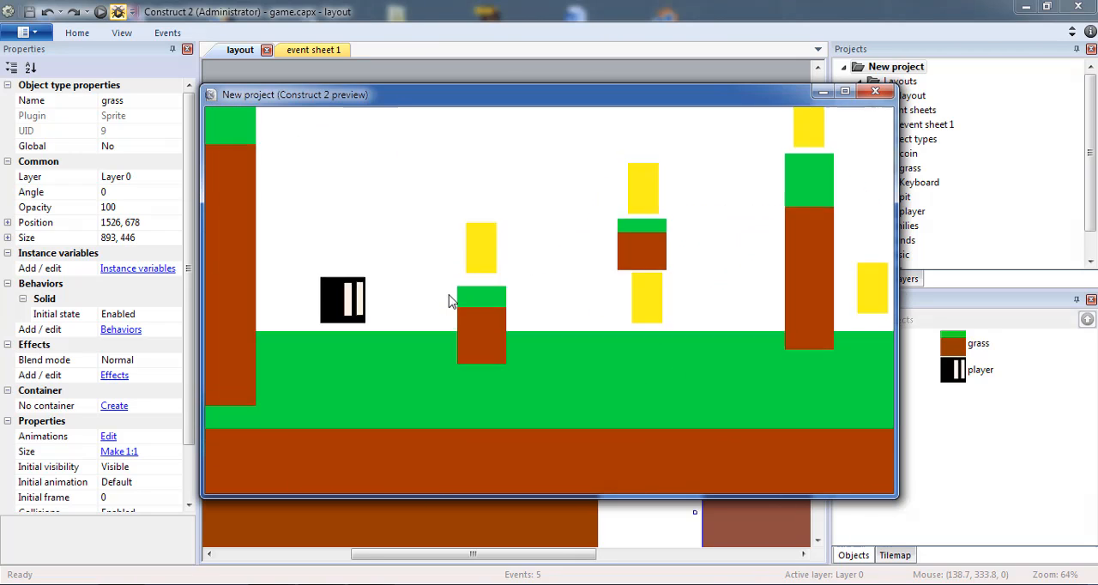
pyautogui.click(876, 92)
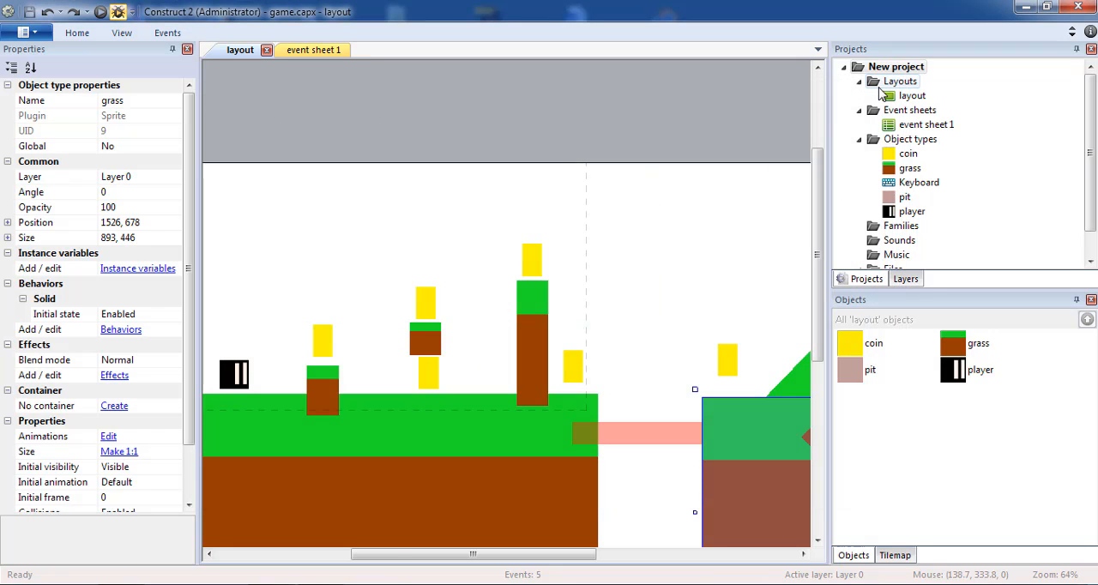